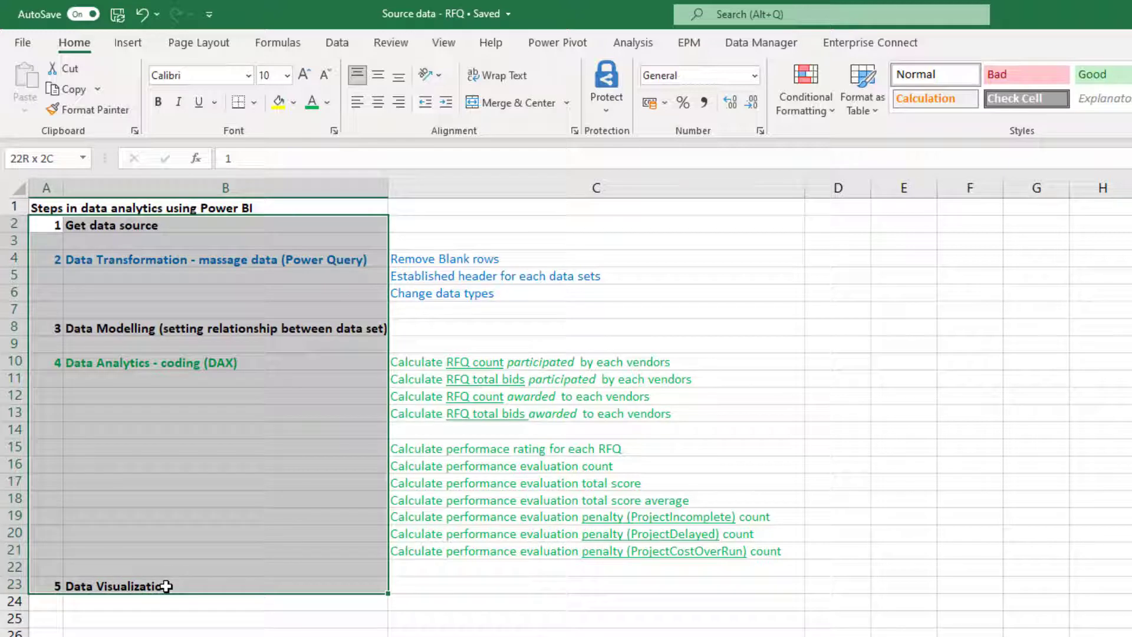
- Review the analytics steps on the Guide sheet and examine the source data on the RFQ and RFQ Participation sheets
{"action": "left_click_drag", "start_coordinate": [167, 587], "coordinate": [167, 586]}
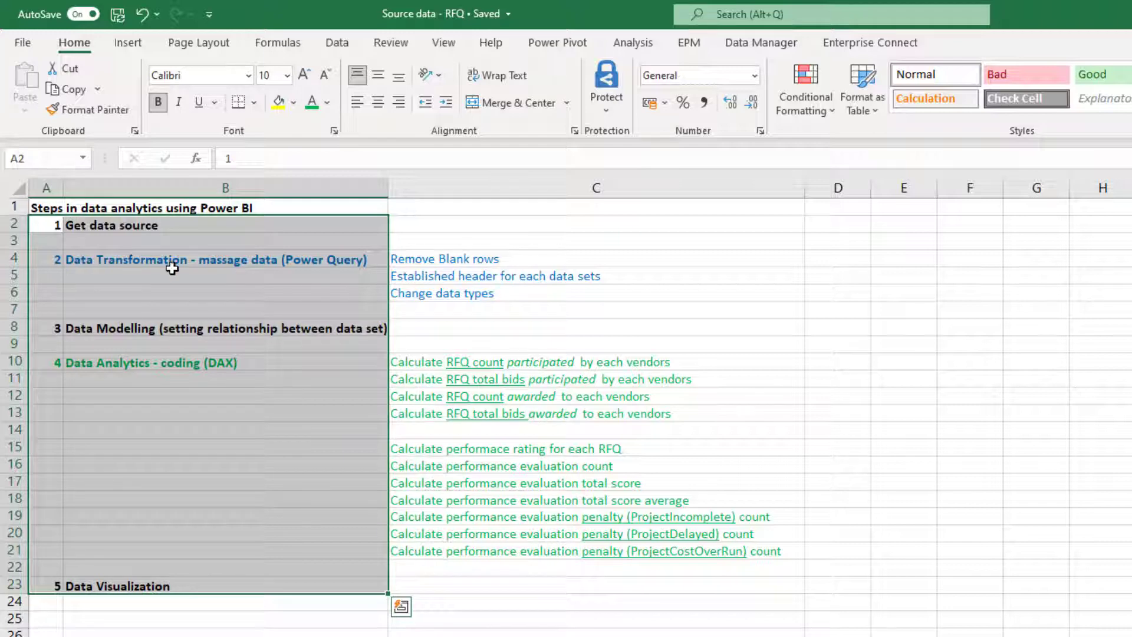
{"action": "key", "text": "Escape"}
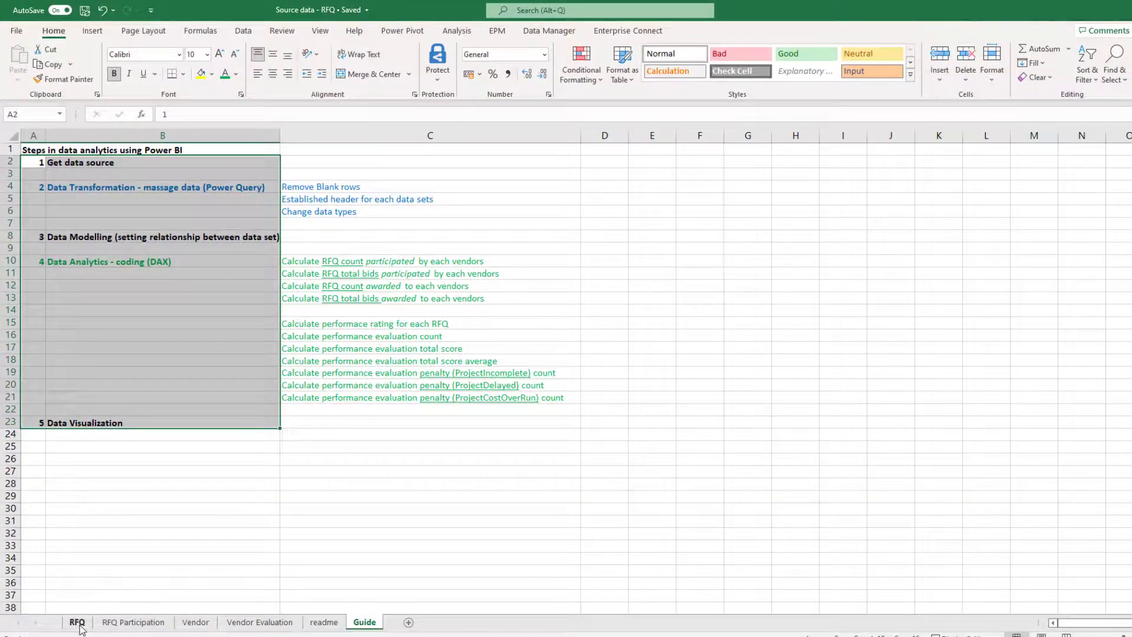
{"action": "left_click", "coordinate": [76, 622]}
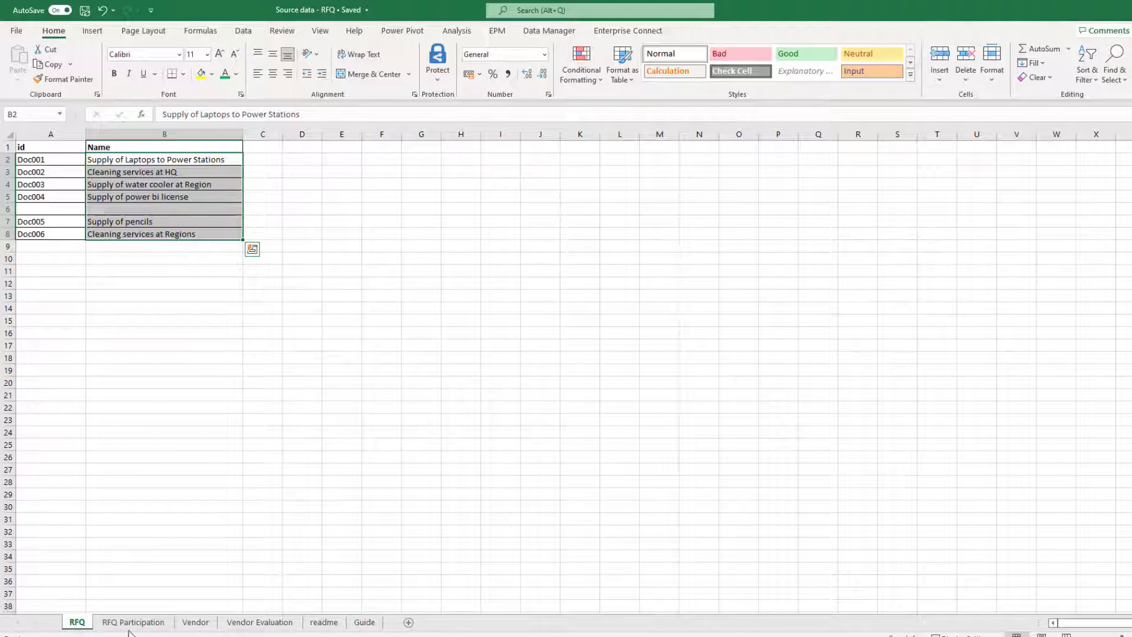
{"action": "key", "text": "Escape"}
{"action": "left_click", "coordinate": [123, 623]}
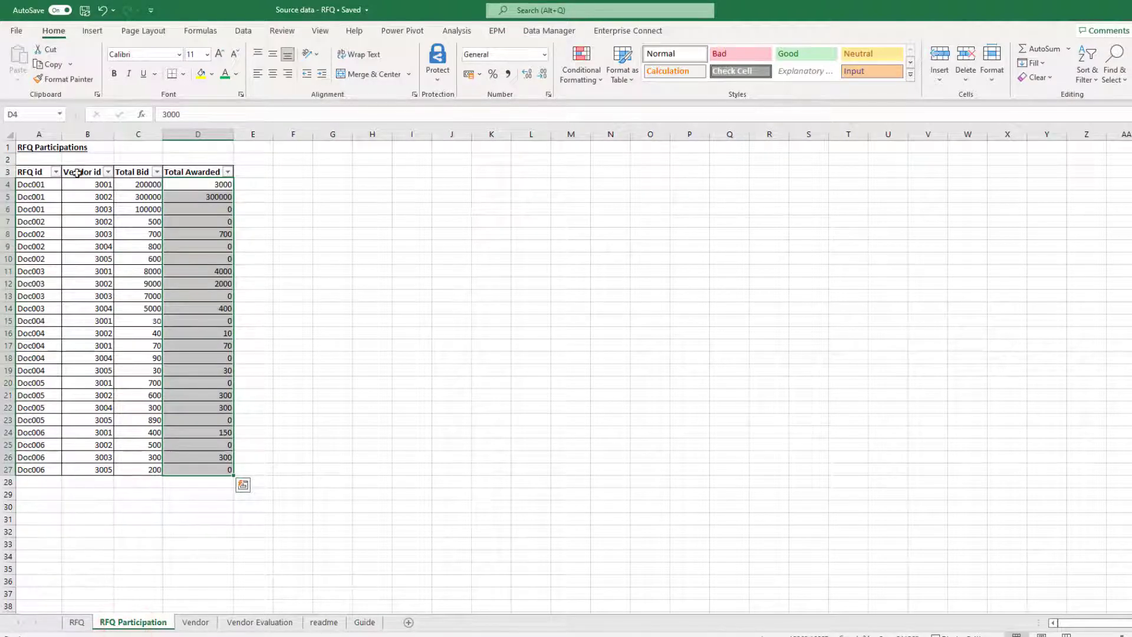
{"action": "left_click", "coordinate": [88, 134]}
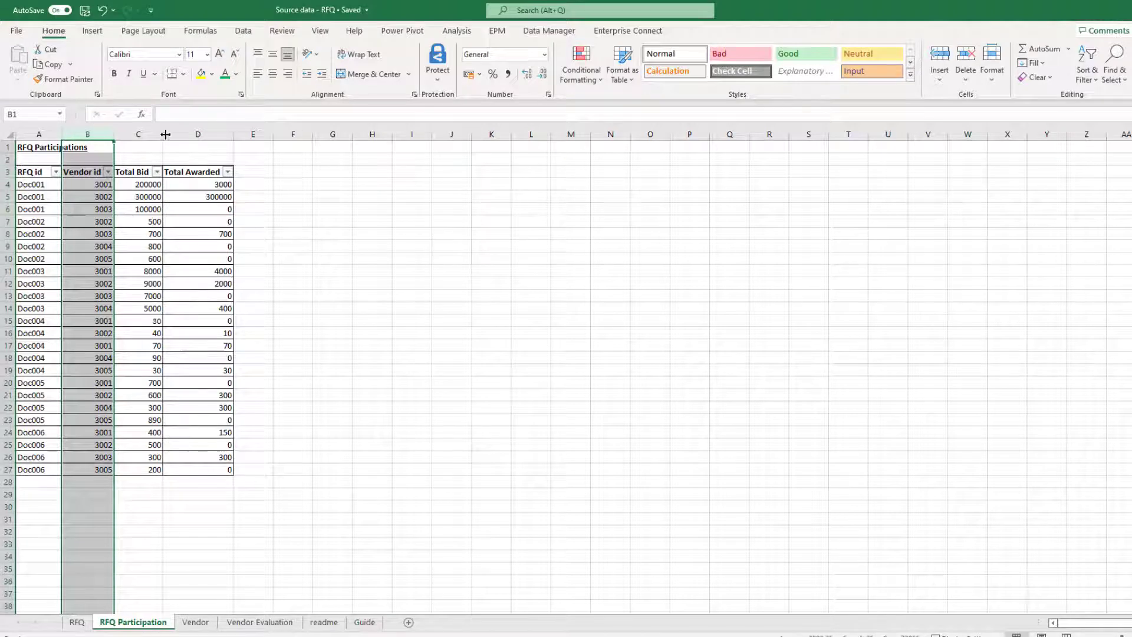
{"action": "left_click", "coordinate": [144, 134]}
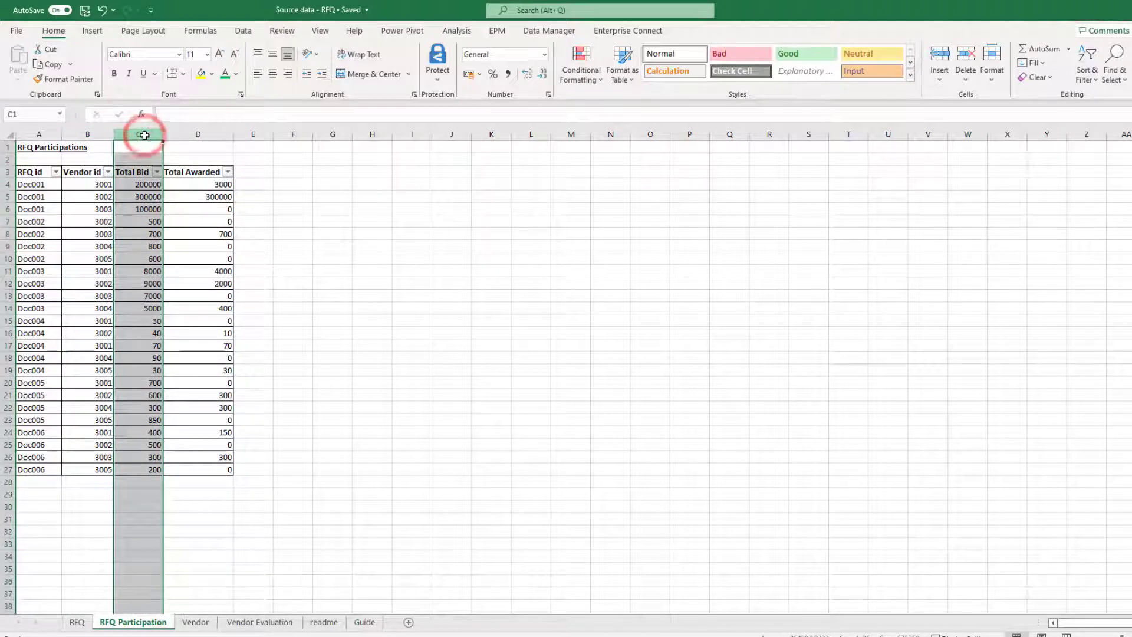
{"action": "left_click", "coordinate": [207, 134]}
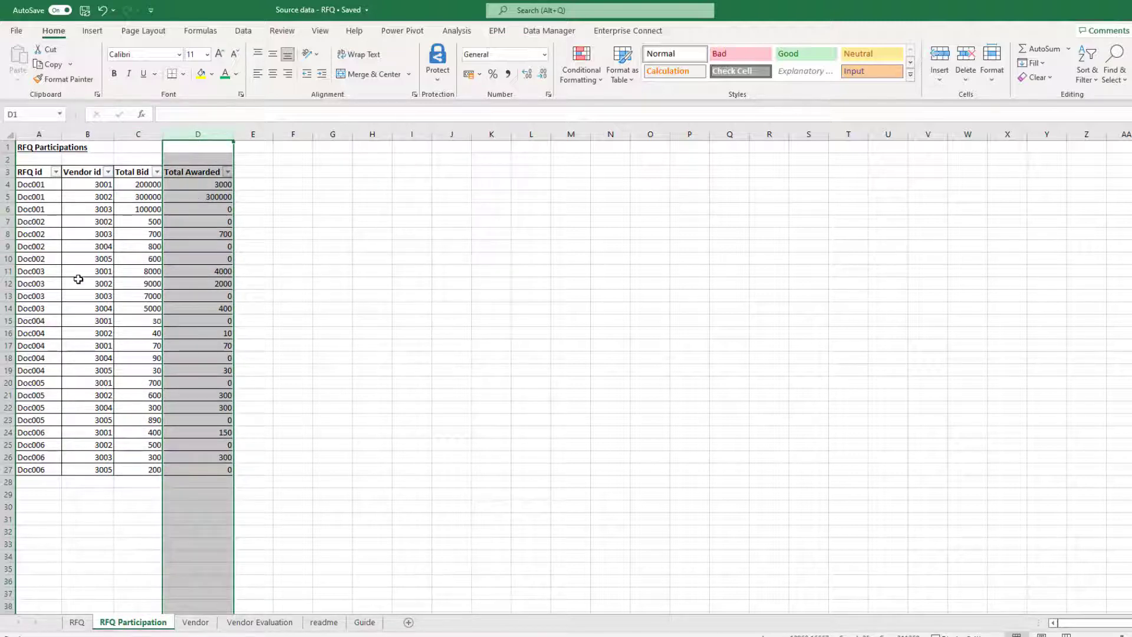
- Examine the Vendor list and the id, marks and penalty columns on the Vendor Evaluation sheet
{"action": "left_click", "coordinate": [195, 622]}
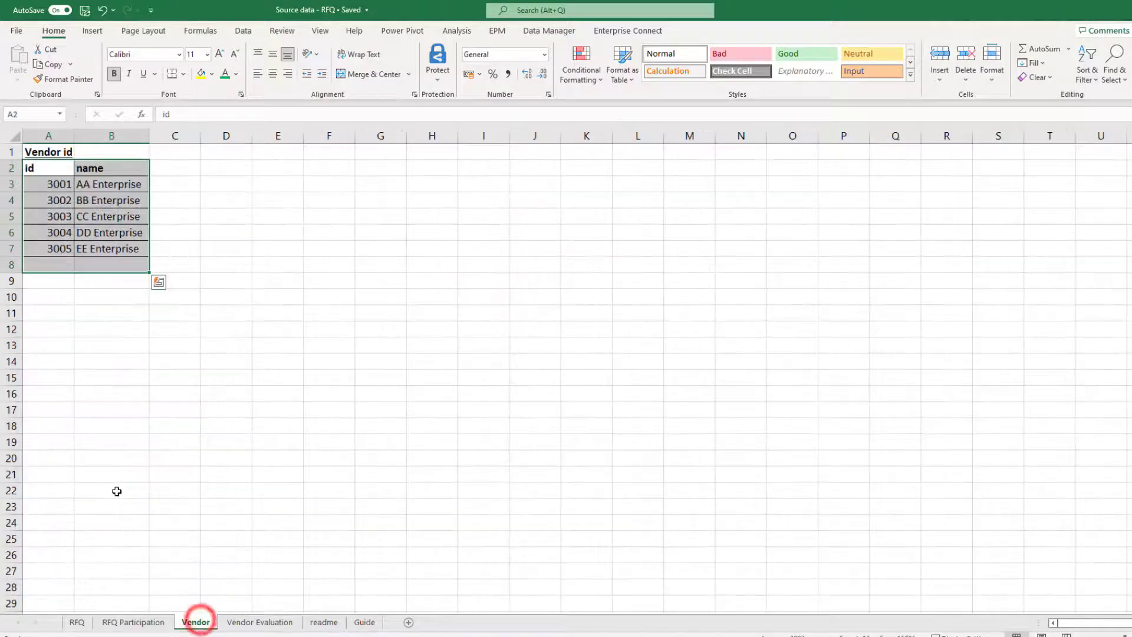
{"action": "left_click", "coordinate": [44, 186]}
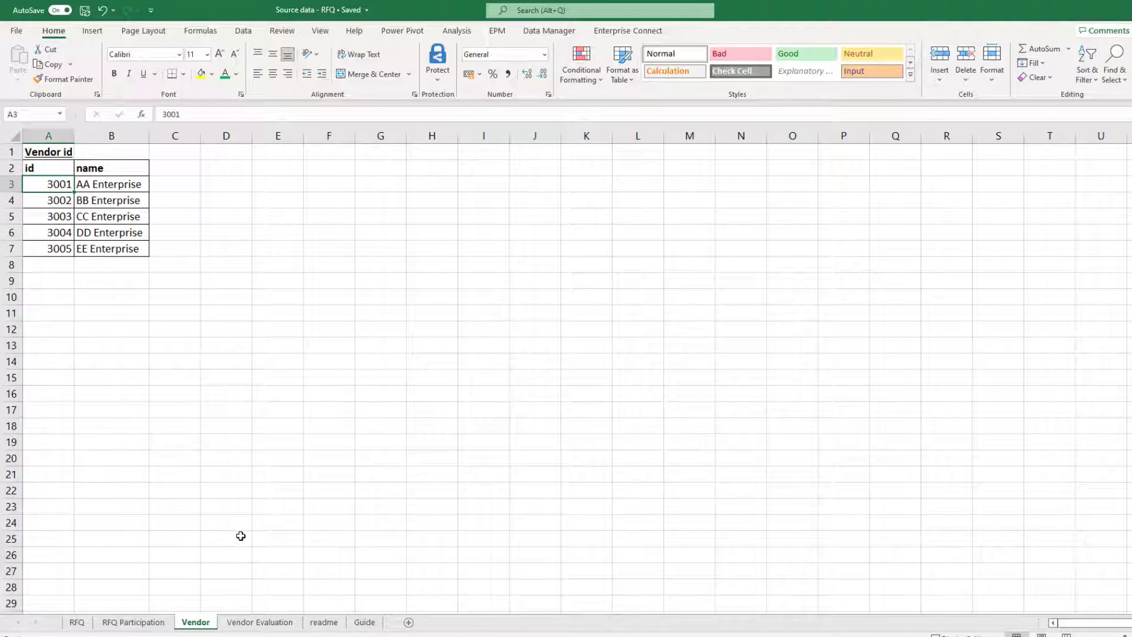
{"action": "left_click", "coordinate": [257, 622]}
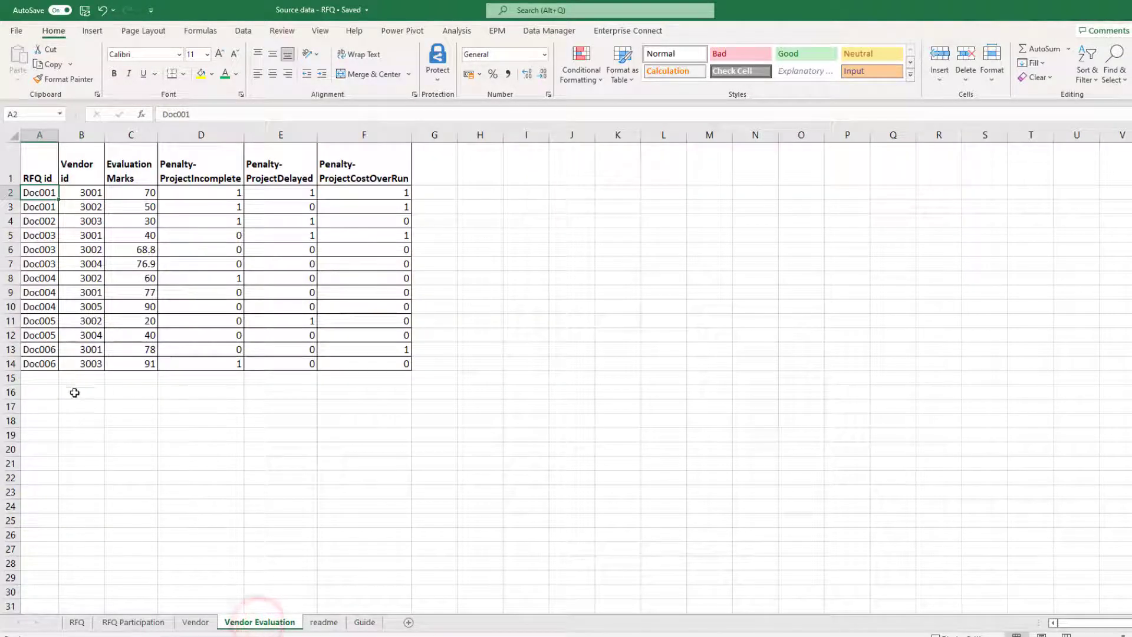
{"action": "left_click", "coordinate": [39, 135]}
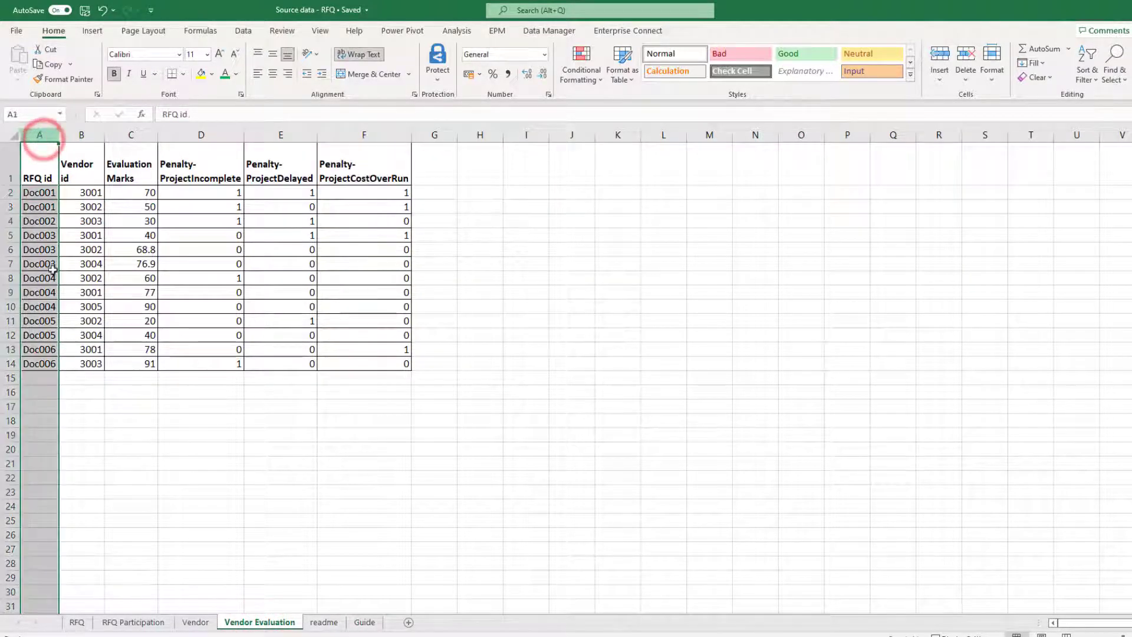
{"action": "left_click", "coordinate": [82, 135]}
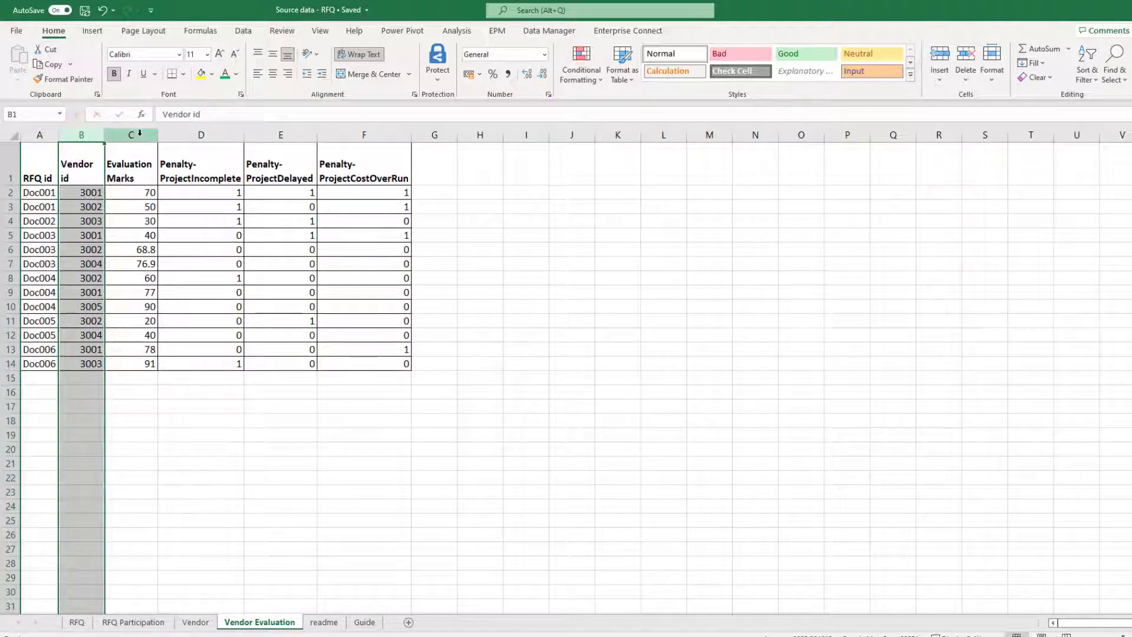
{"action": "left_click", "coordinate": [140, 134]}
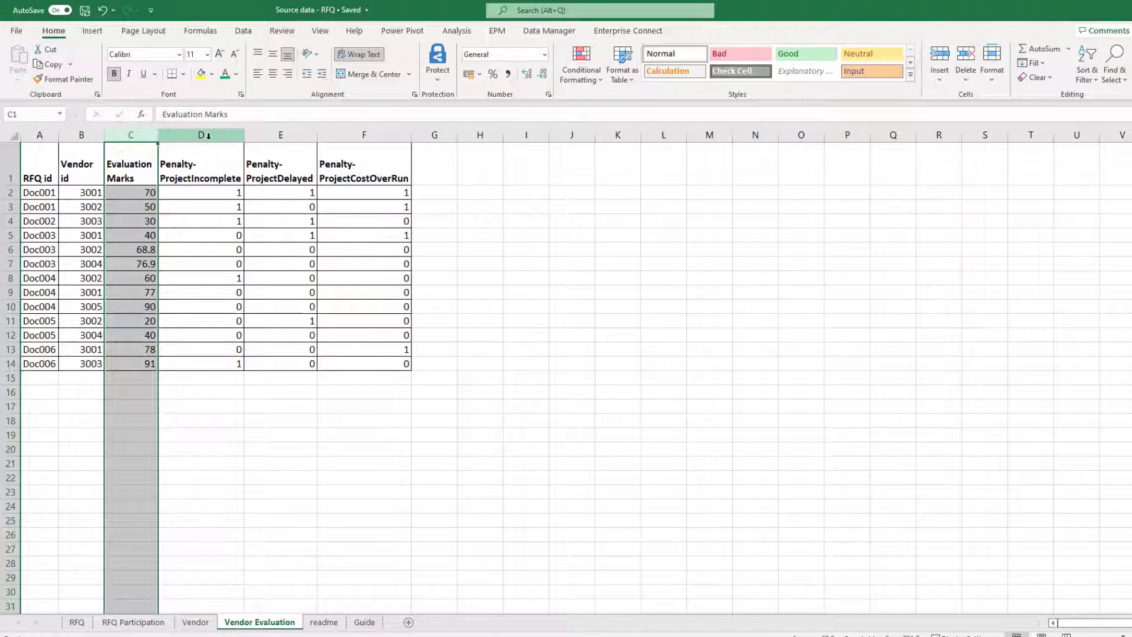
{"action": "left_click_drag", "start_coordinate": [208, 135], "coordinate": [357, 151]}
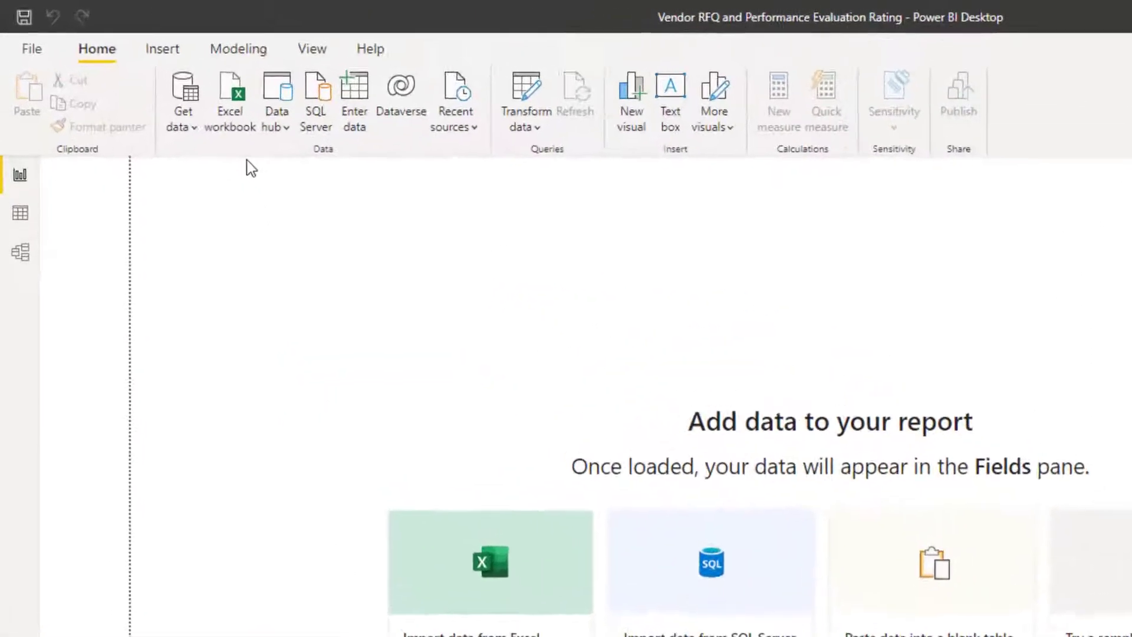
- Switch to Power BI Desktop and open the Excel workbook "Source data - RFQ" as the data source
{"action": "left_click", "coordinate": [232, 93]}
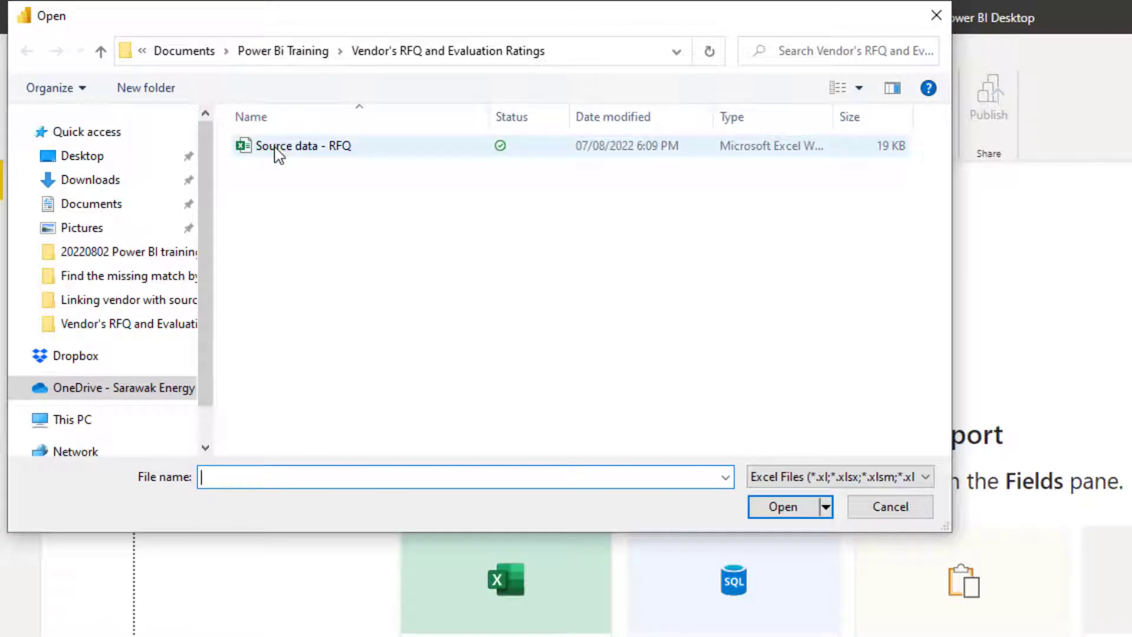
{"action": "left_click", "coordinate": [293, 147]}
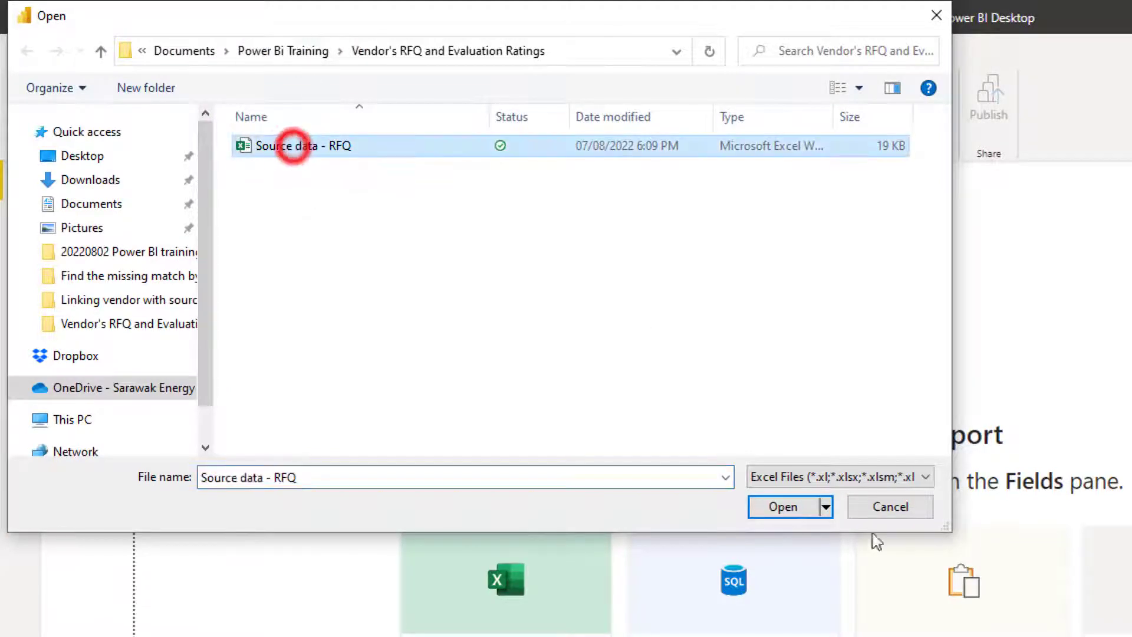
{"action": "left_click", "coordinate": [797, 515]}
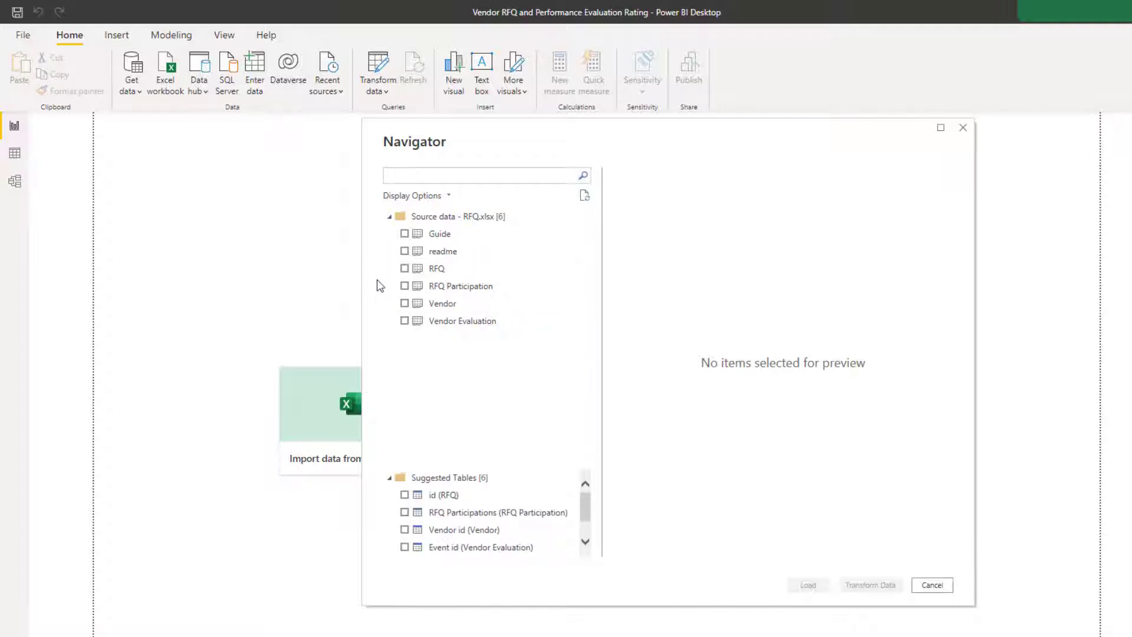
- Select the RFQ, RFQ Participation, Vendor and Vendor Evaluation sheets for import and open them for data transformation
{"action": "left_click", "coordinate": [405, 269]}
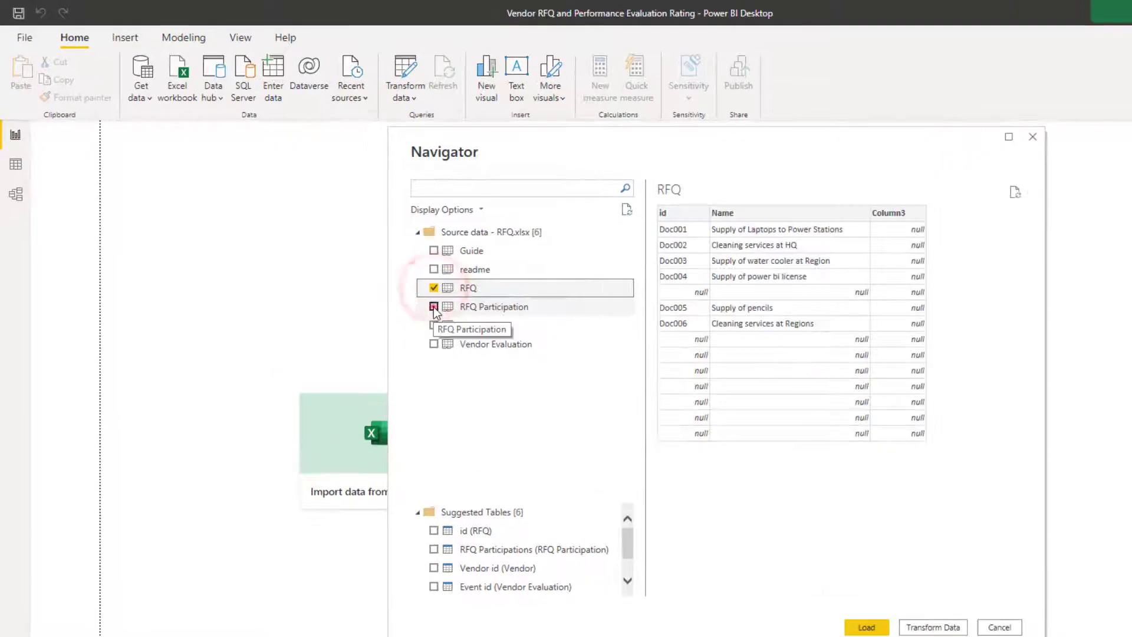
{"action": "left_click", "coordinate": [405, 286]}
{"action": "left_click", "coordinate": [434, 325]}
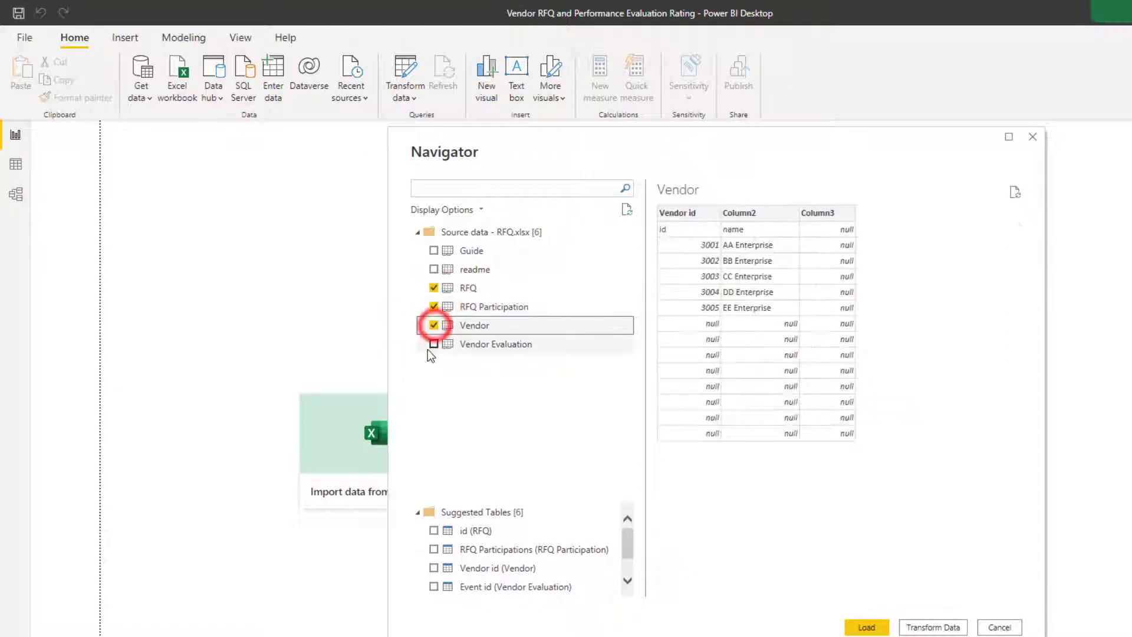
{"action": "left_click", "coordinate": [433, 344]}
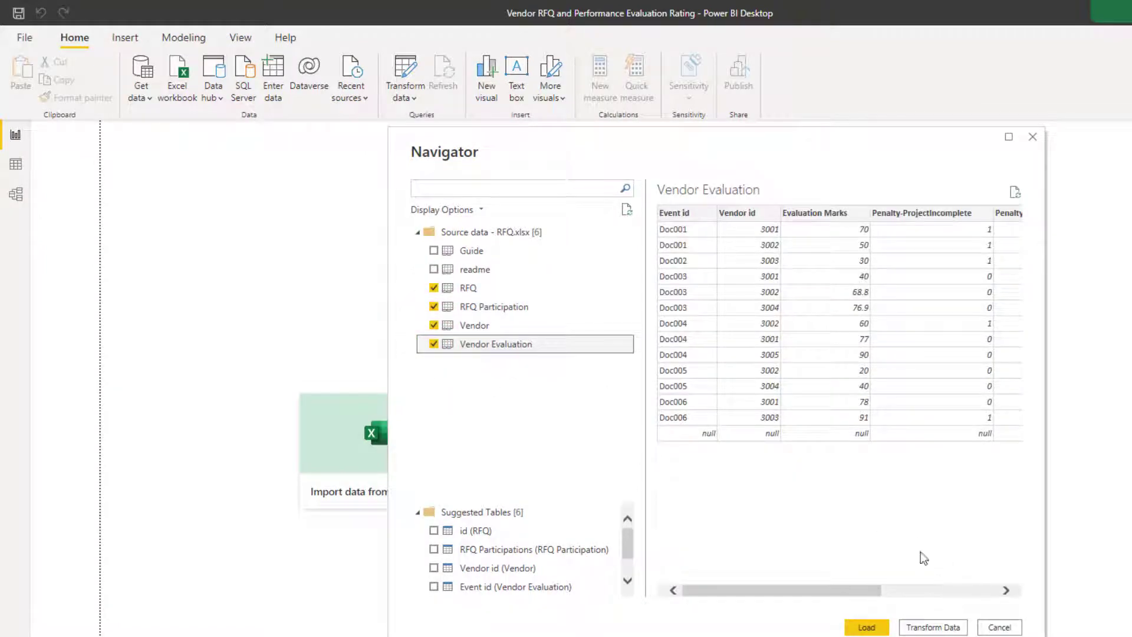
{"action": "left_click", "coordinate": [932, 627]}
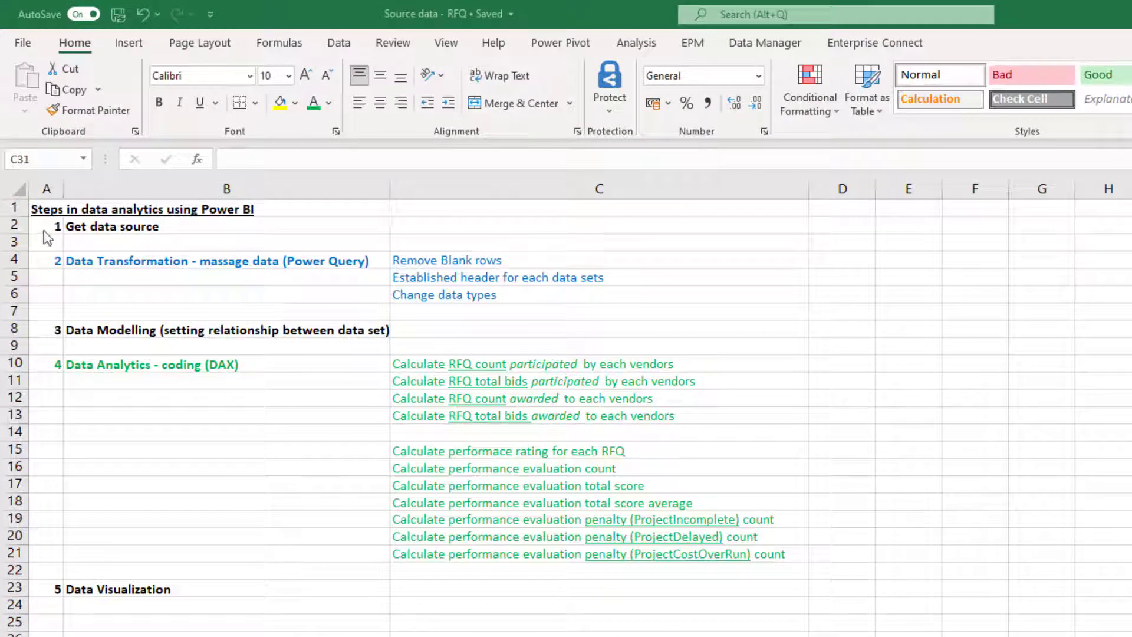
- Review the Get data source and Data Transformation tasks on the workbook's Guide sheet in Excel
{"action": "left_click", "coordinate": [88, 232]}
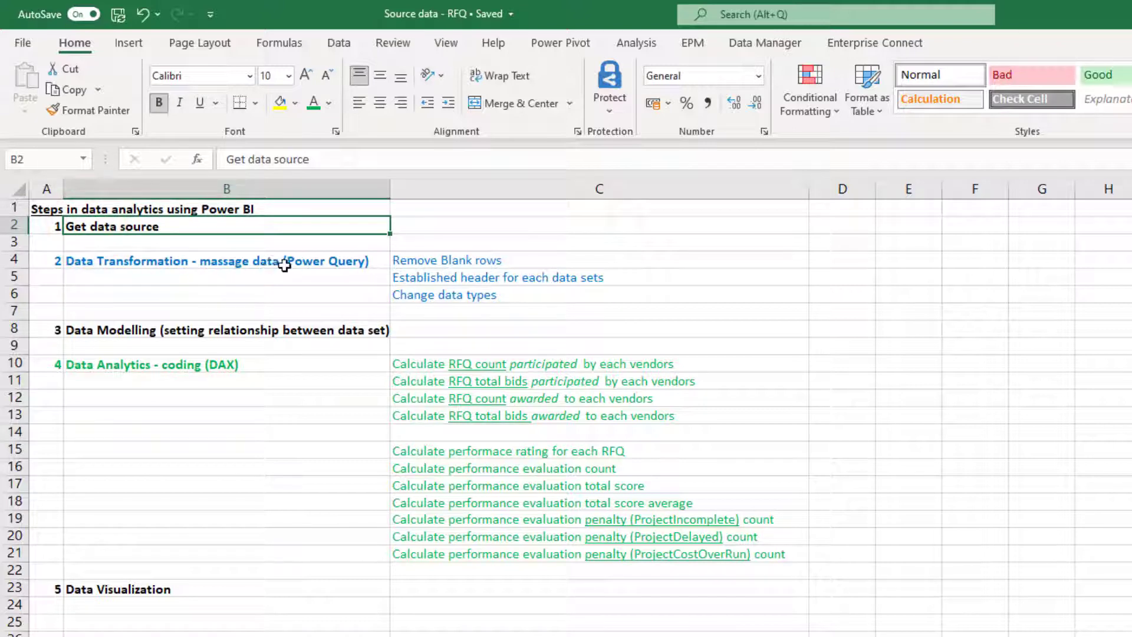
{"action": "left_click", "coordinate": [591, 258]}
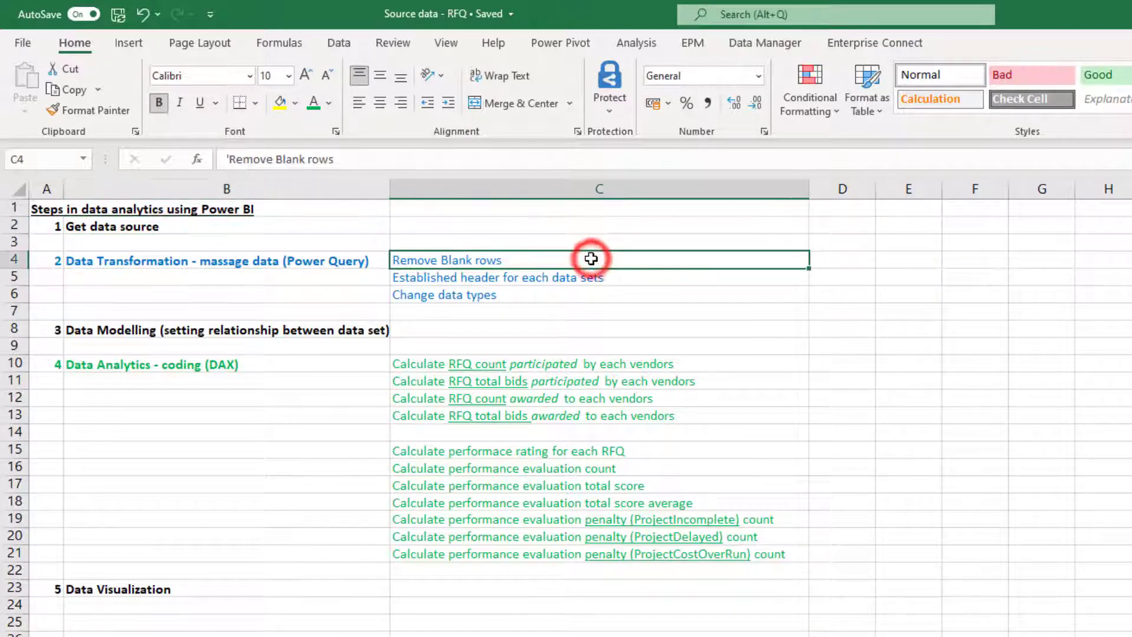
{"action": "left_click", "coordinate": [643, 279]}
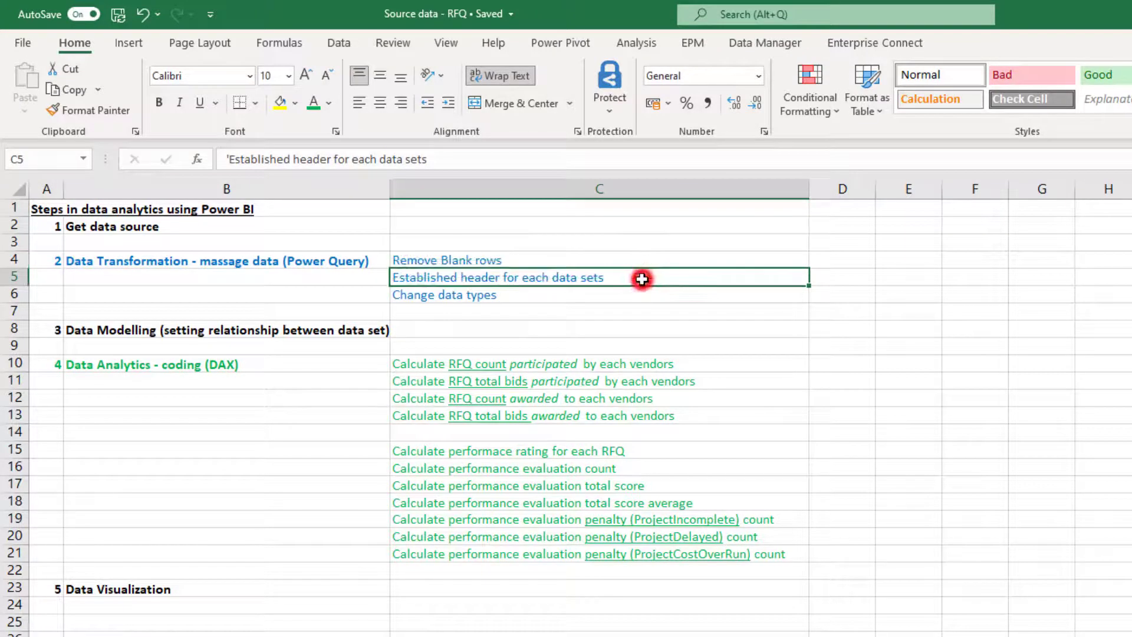
{"action": "left_click", "coordinate": [618, 302]}
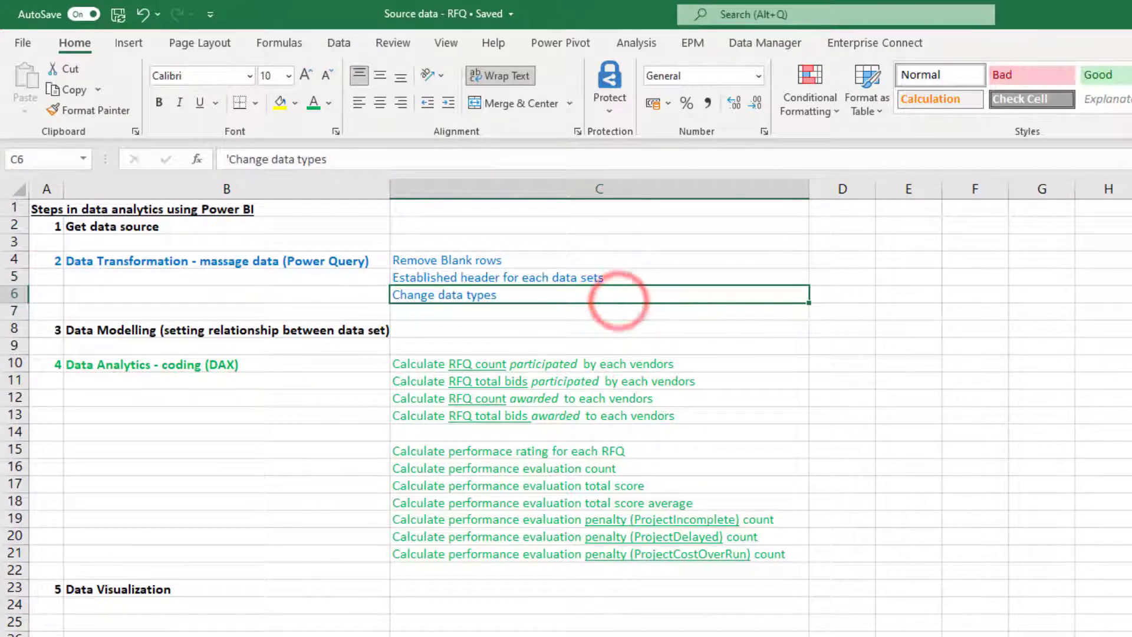
- Return to Power Query Editor and filter the null rows out of the RFQ query's id column
{"action": "key", "text": "alt+Tab"}
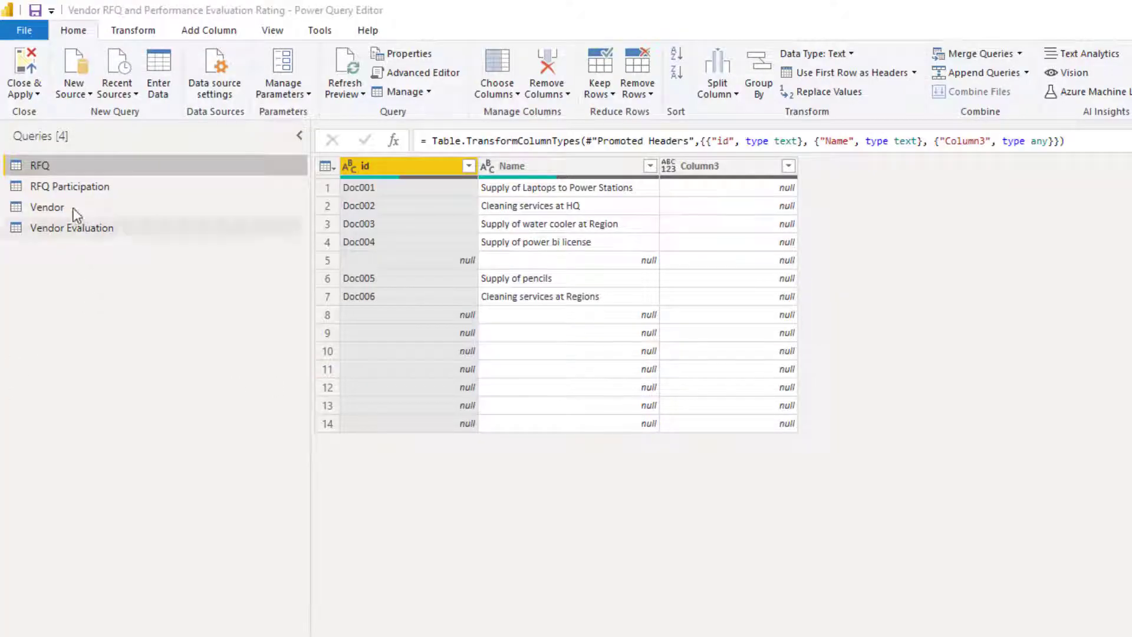
{"action": "left_click", "coordinate": [47, 230]}
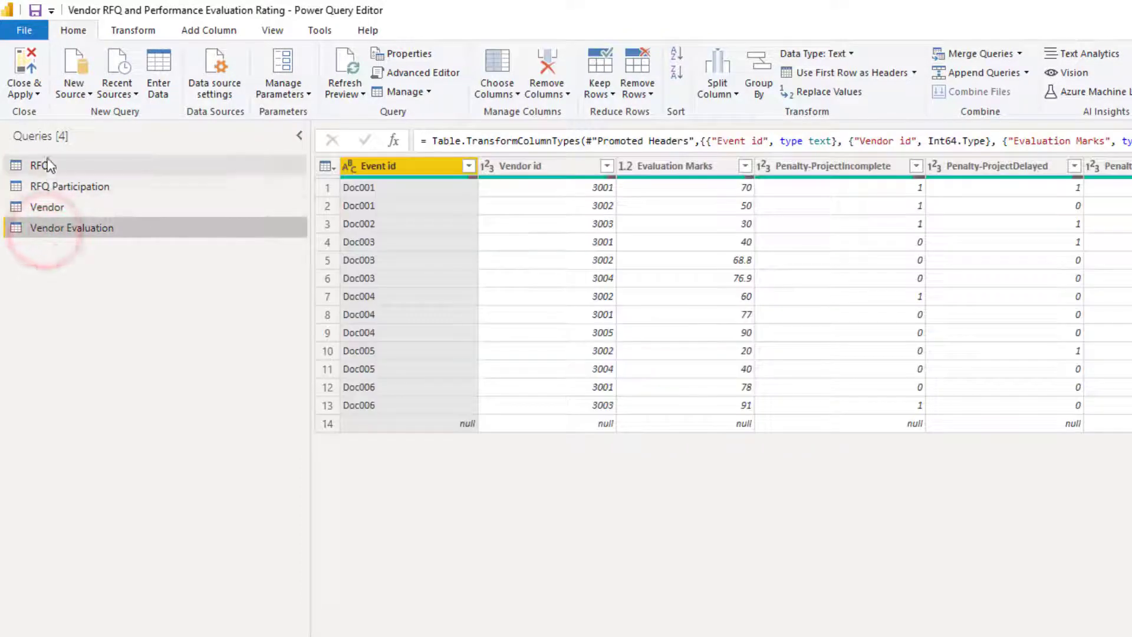
{"action": "left_click", "coordinate": [37, 167]}
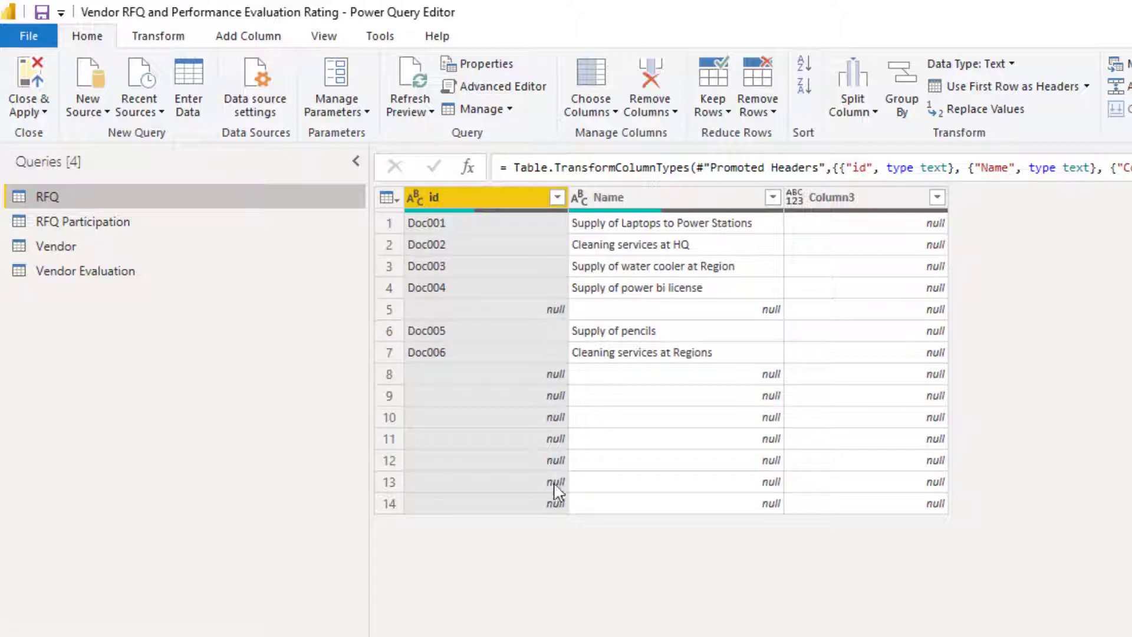
{"action": "left_click", "coordinate": [557, 197]}
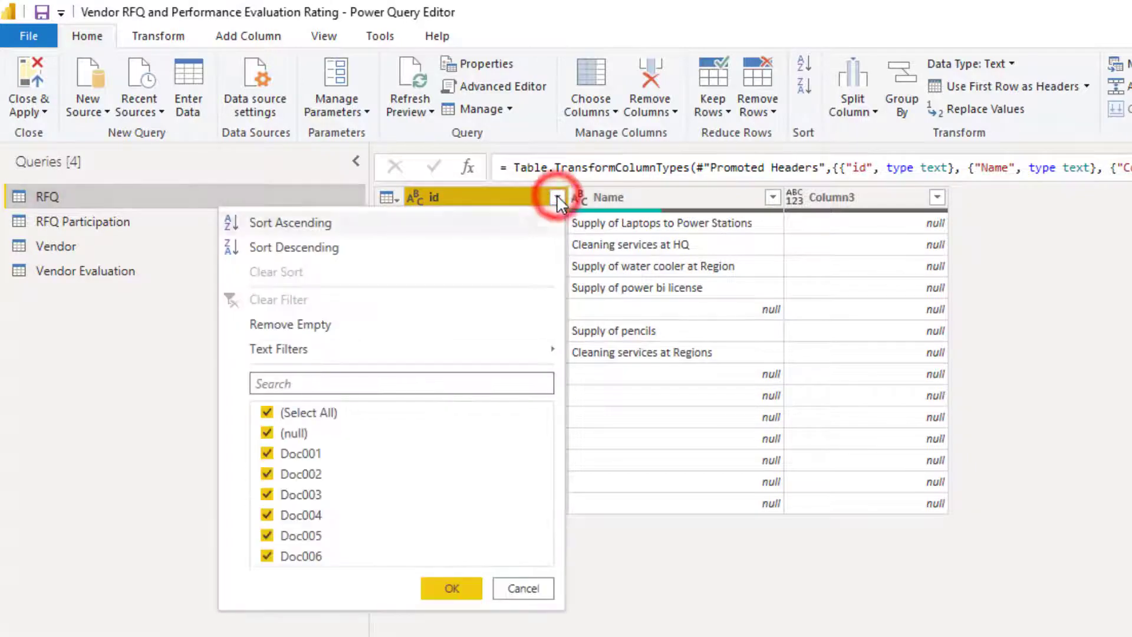
{"action": "left_click", "coordinate": [295, 432]}
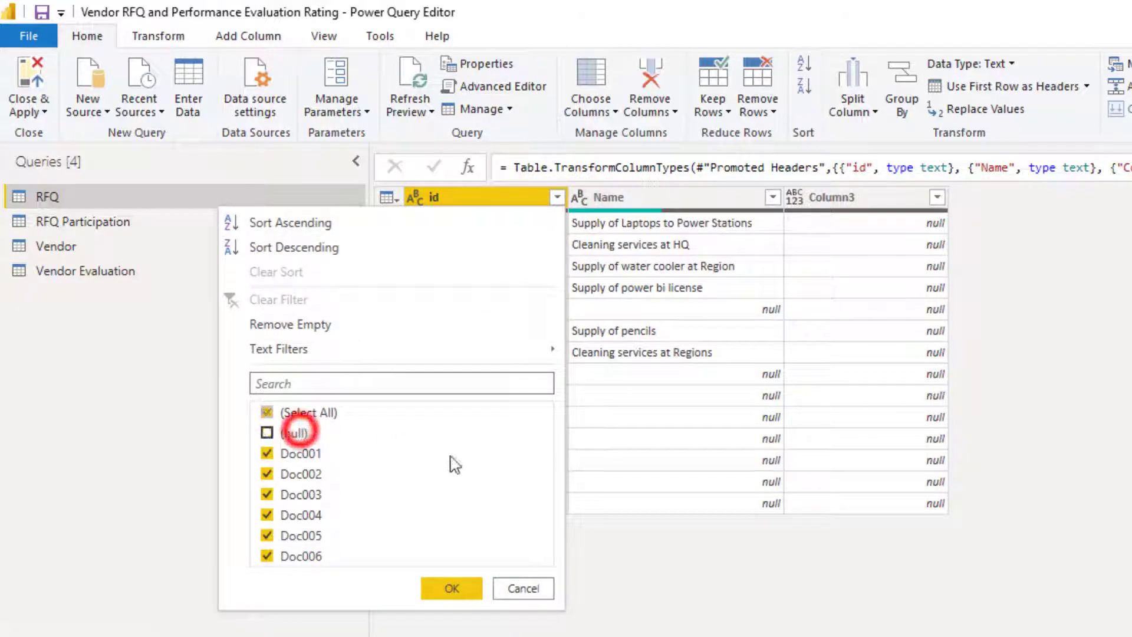
{"action": "left_click", "coordinate": [467, 588]}
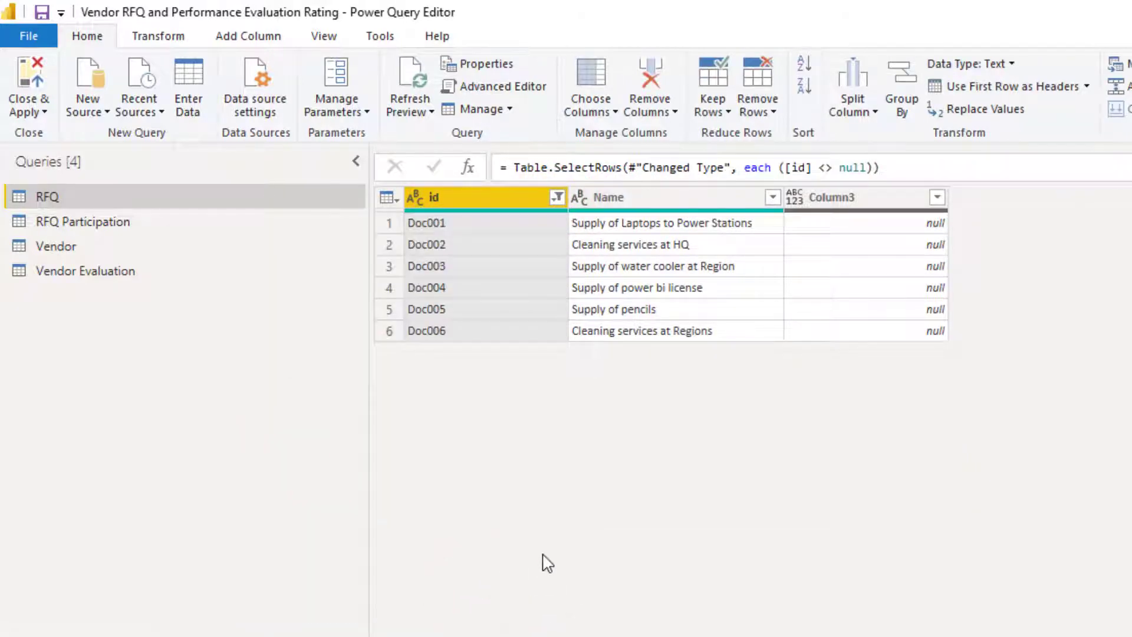
- Remove Column3 from the RFQ query and check the id column's data type
{"action": "left_click", "coordinate": [881, 201]}
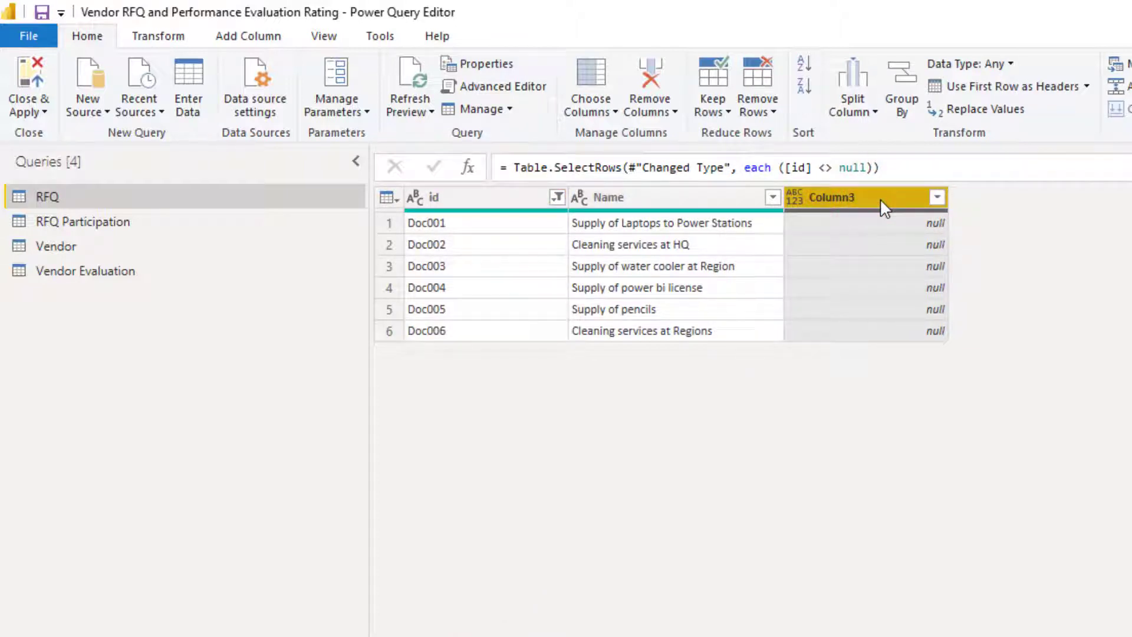
{"action": "key", "text": "Delete"}
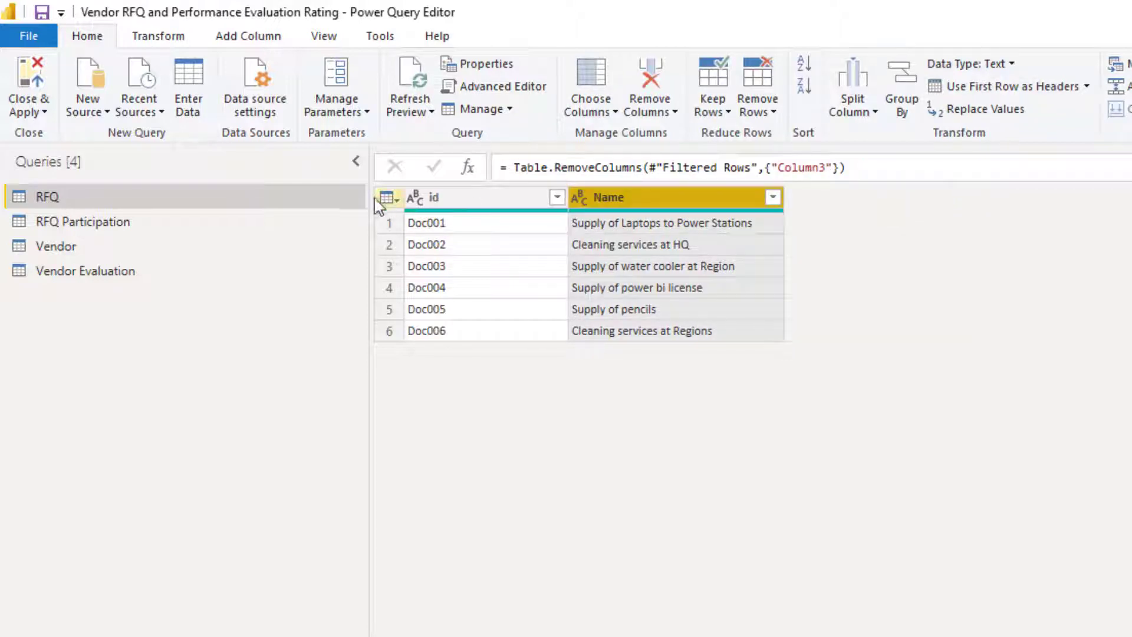
{"action": "left_click", "coordinate": [418, 200], "text": "ctrl"}
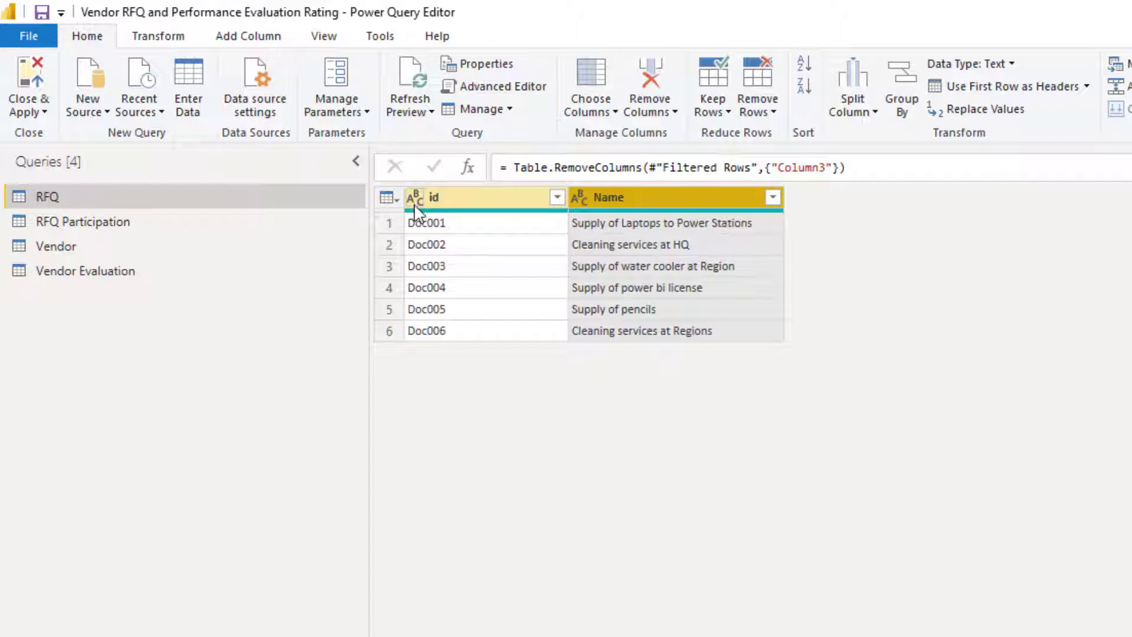
{"action": "left_click", "coordinate": [416, 204], "text": "ctrl"}
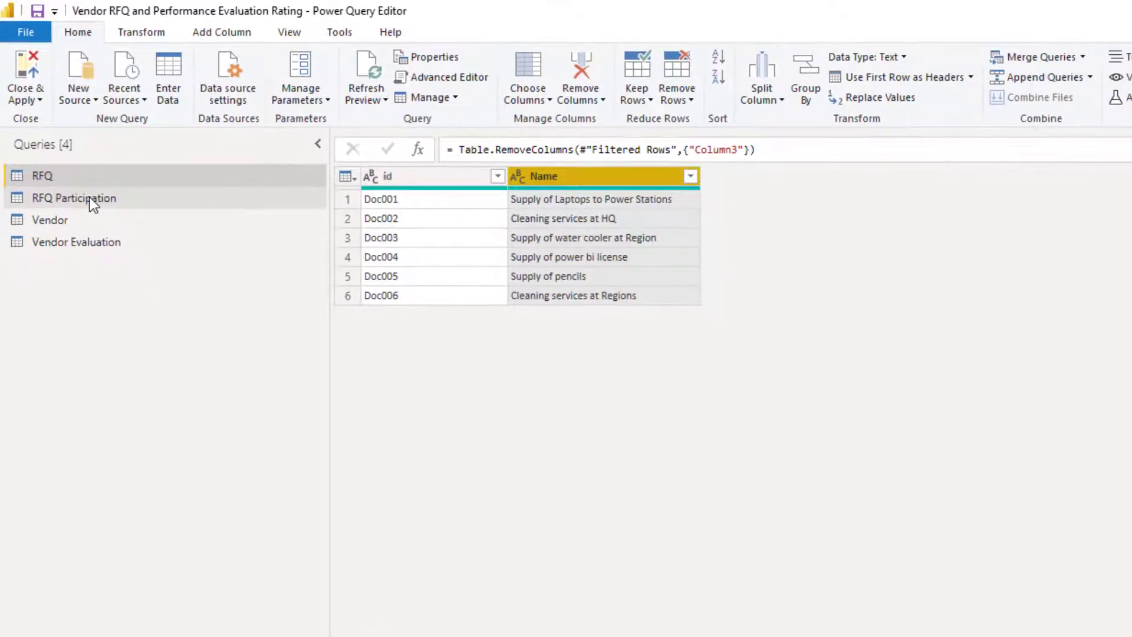
- Remove the top 1 row from the RFQ Participation query and use its first row as headers
{"action": "left_click", "coordinate": [89, 198]}
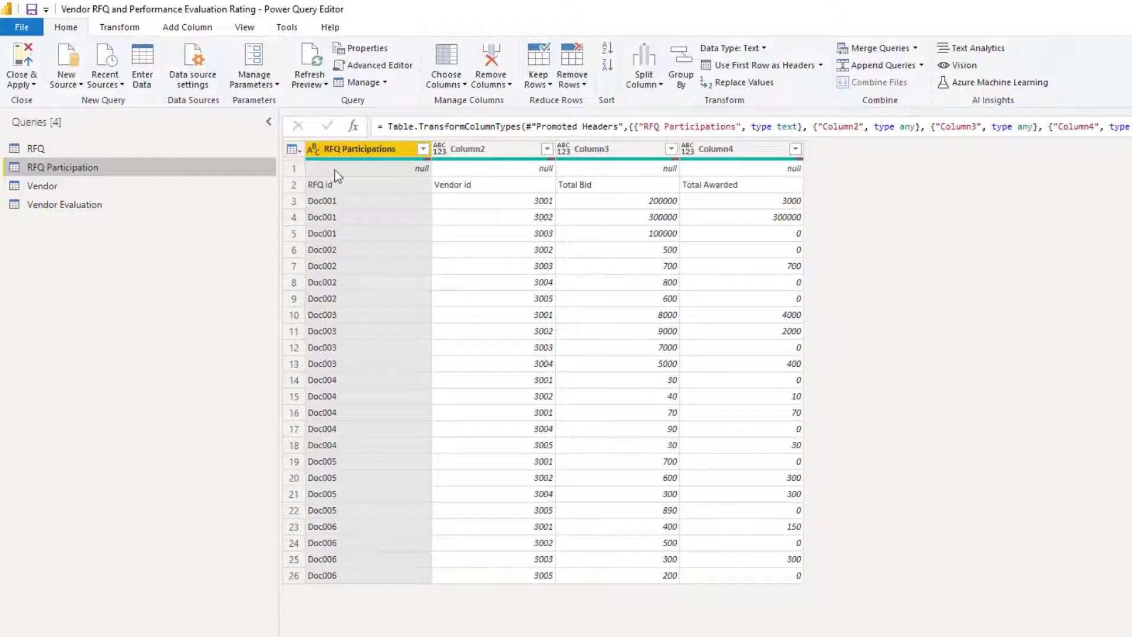
{"action": "left_click", "coordinate": [299, 153]}
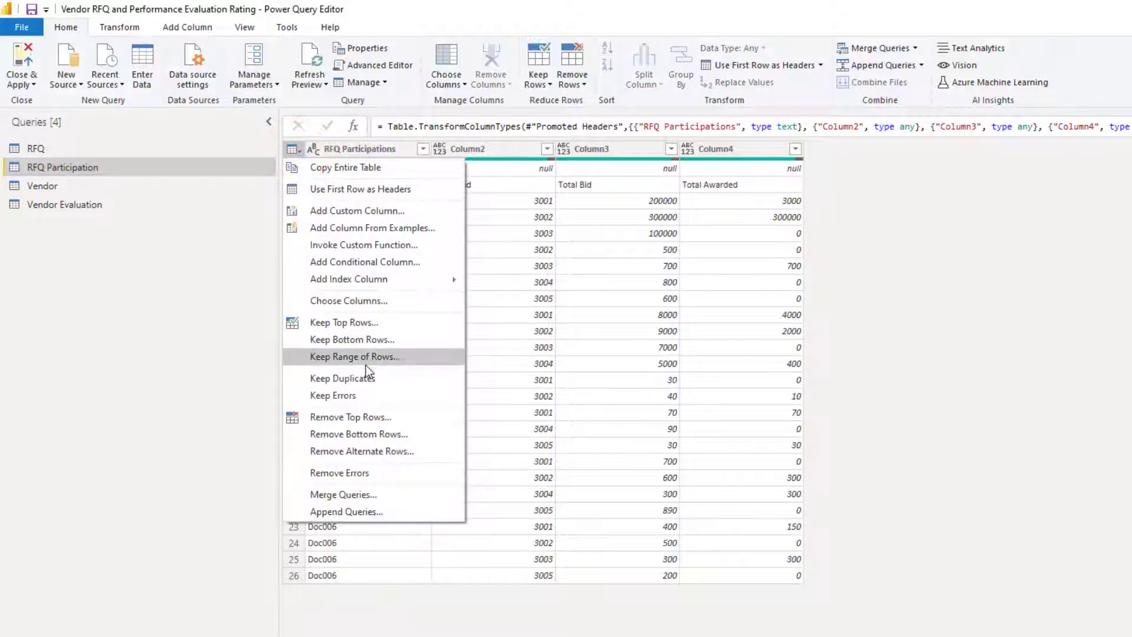
{"action": "left_click", "coordinate": [361, 416]}
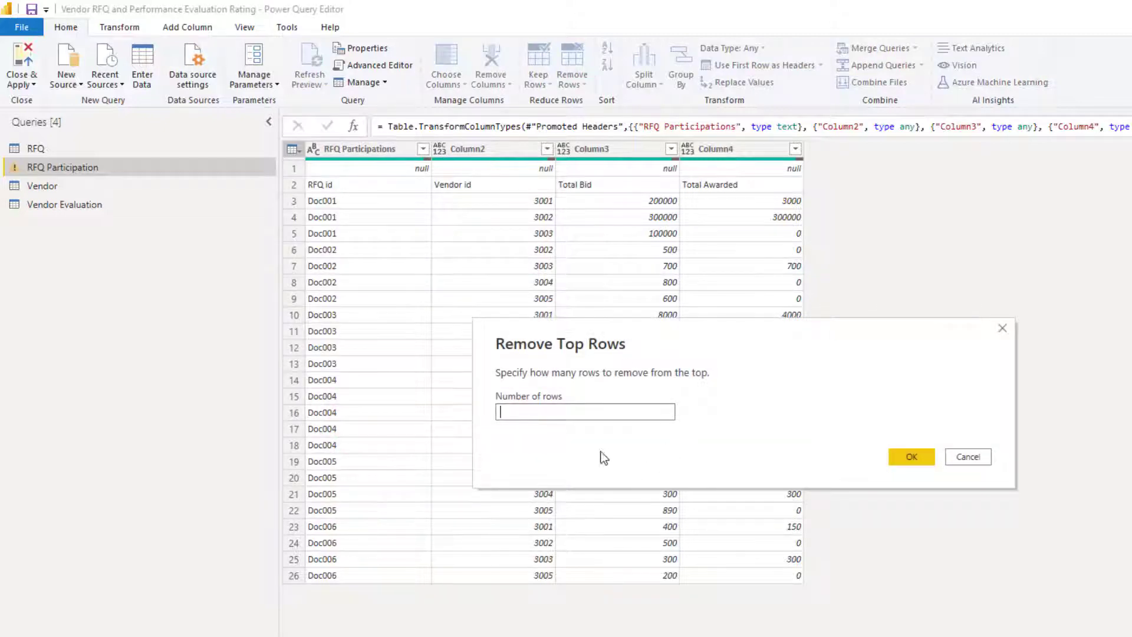
{"action": "type", "text": "1"}
{"action": "left_click", "coordinate": [908, 457]}
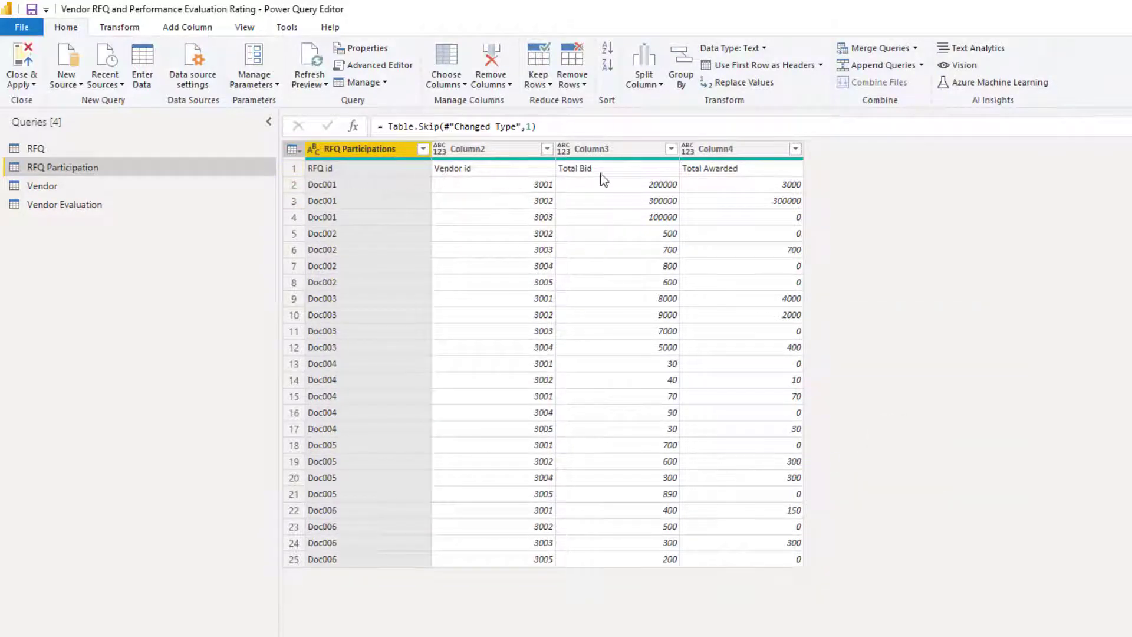
{"action": "left_click", "coordinate": [295, 150]}
{"action": "left_click", "coordinate": [330, 189]}
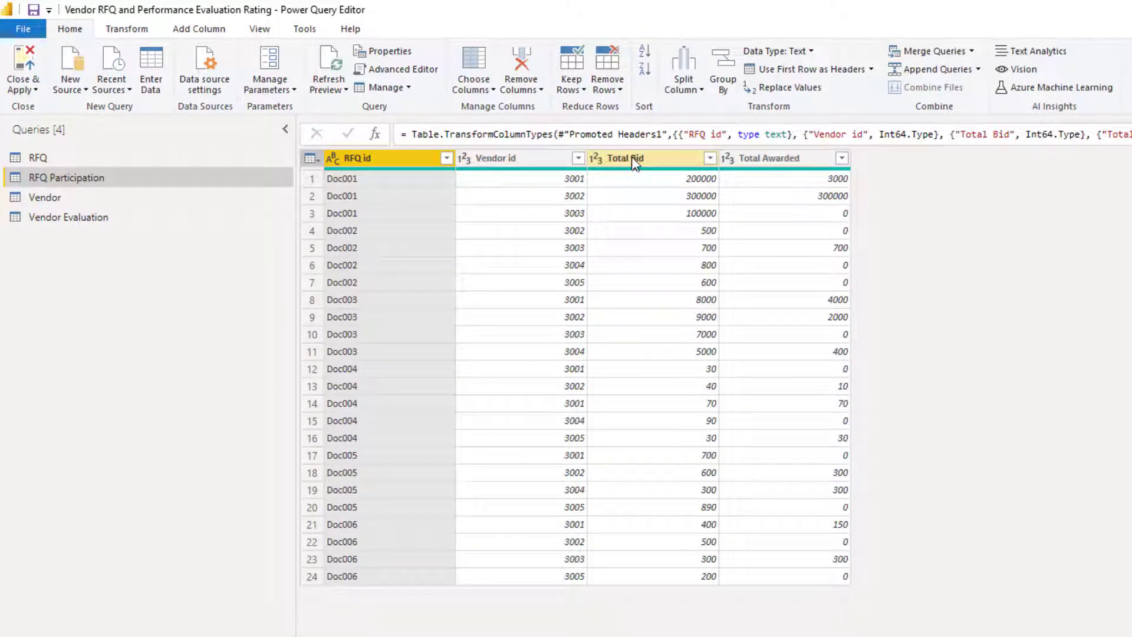
- Change the Total Bid and Total Awarded columns to fixed decimal number, replacing the current type conversions
{"action": "left_click", "coordinate": [596, 157]}
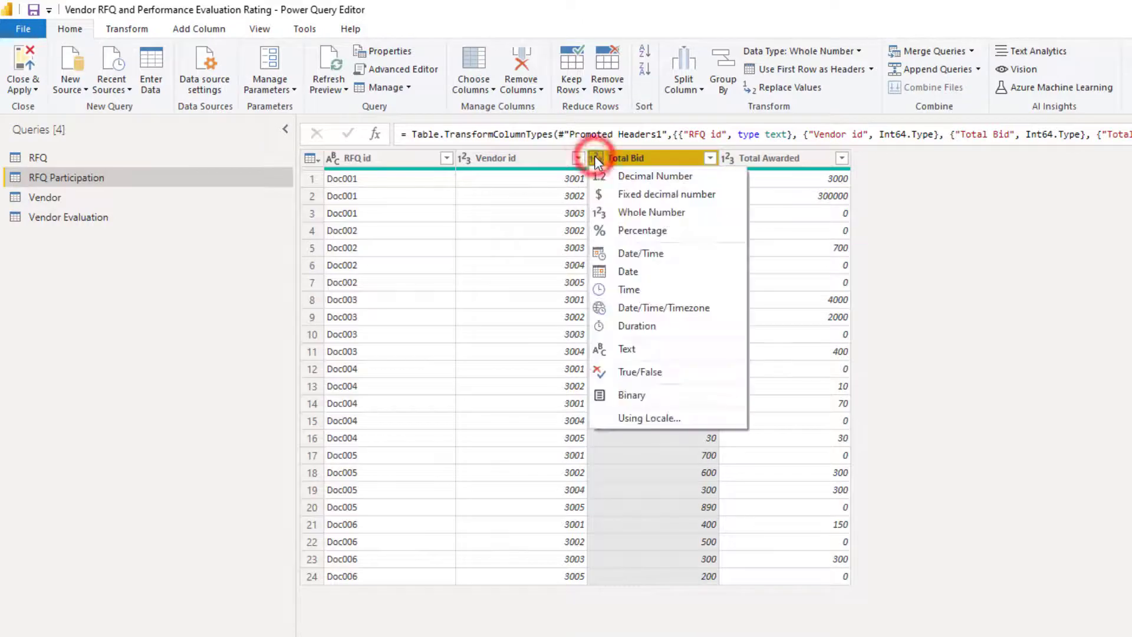
{"action": "left_click", "coordinate": [623, 193]}
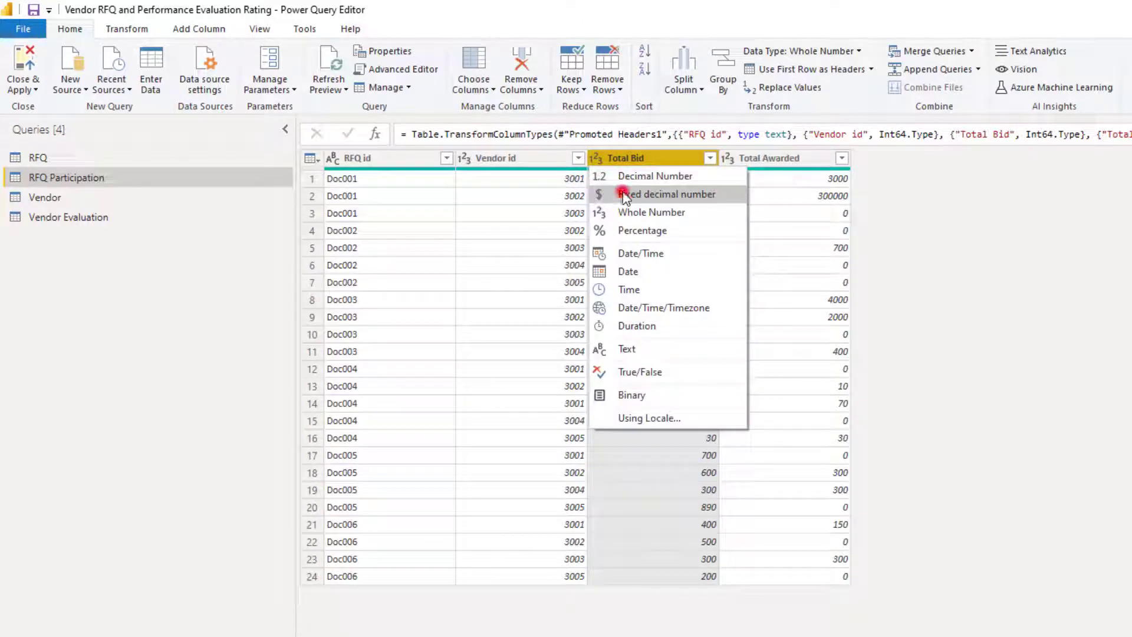
{"action": "left_click", "coordinate": [778, 478]}
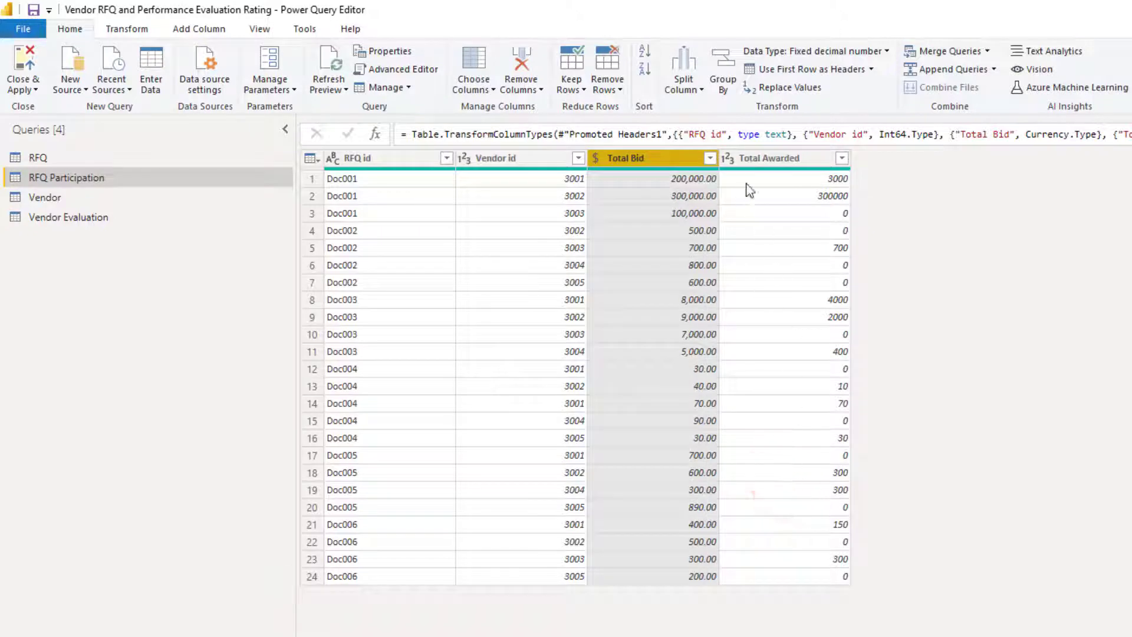
{"action": "left_click", "coordinate": [729, 158]}
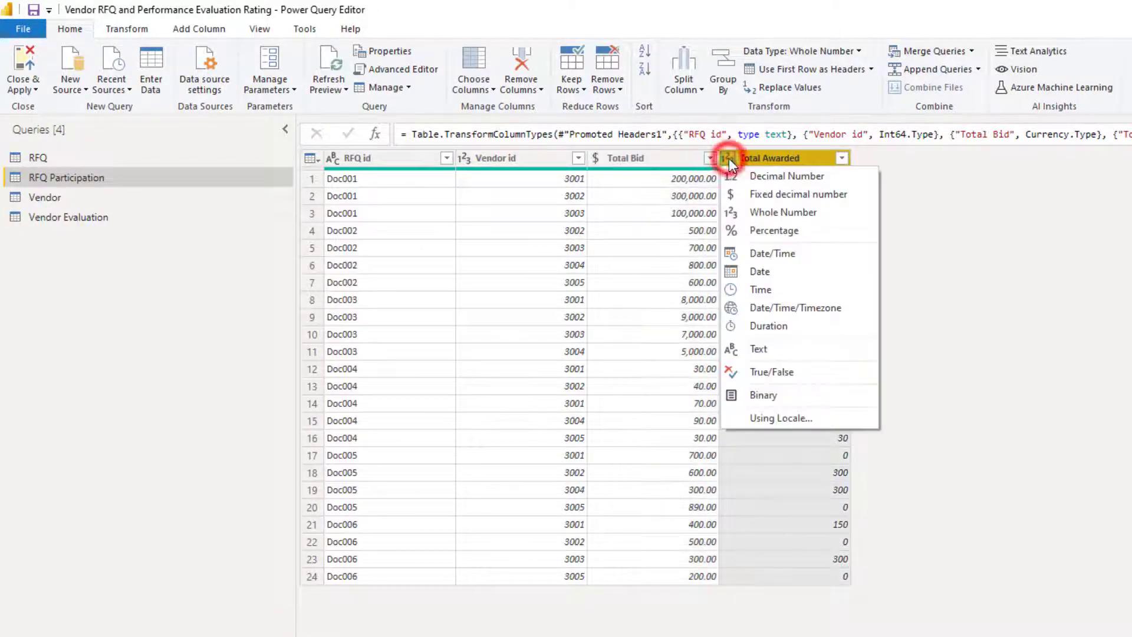
{"action": "left_click", "coordinate": [742, 195]}
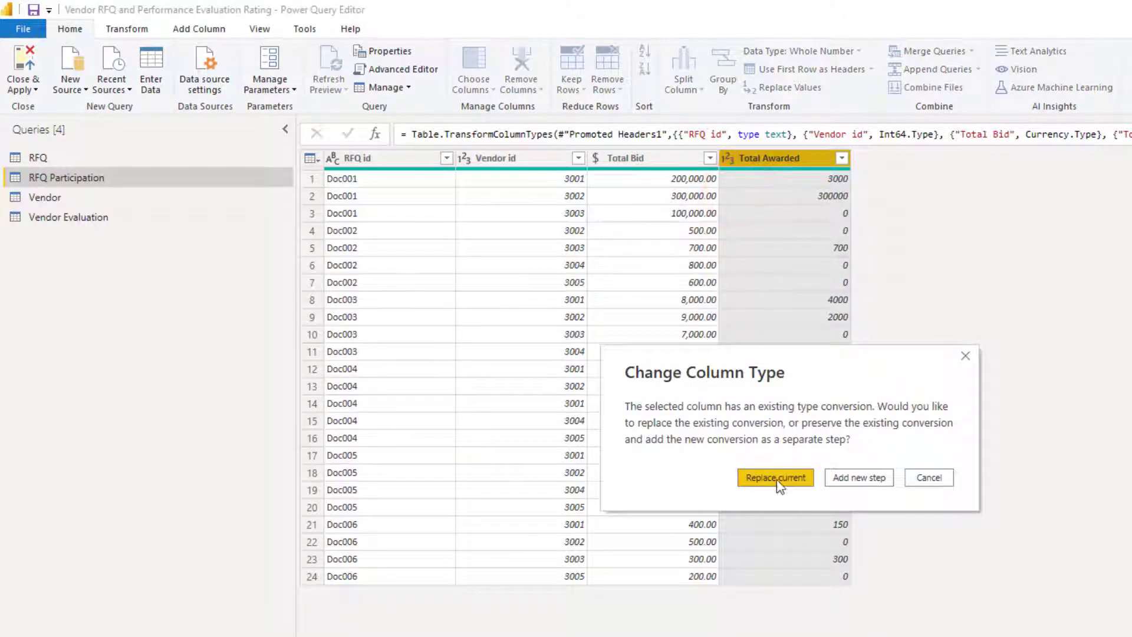
{"action": "left_click", "coordinate": [775, 406]}
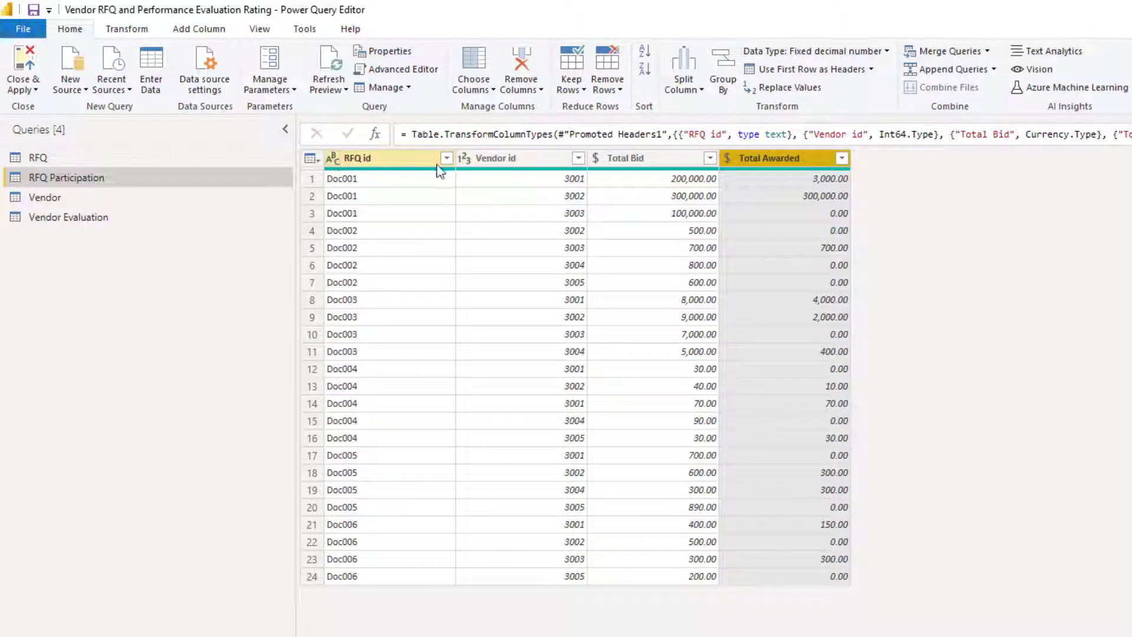
- Use the first row as headers in the Vendor query
{"action": "left_click", "coordinate": [38, 199]}
{"action": "left_click", "coordinate": [413, 166]}
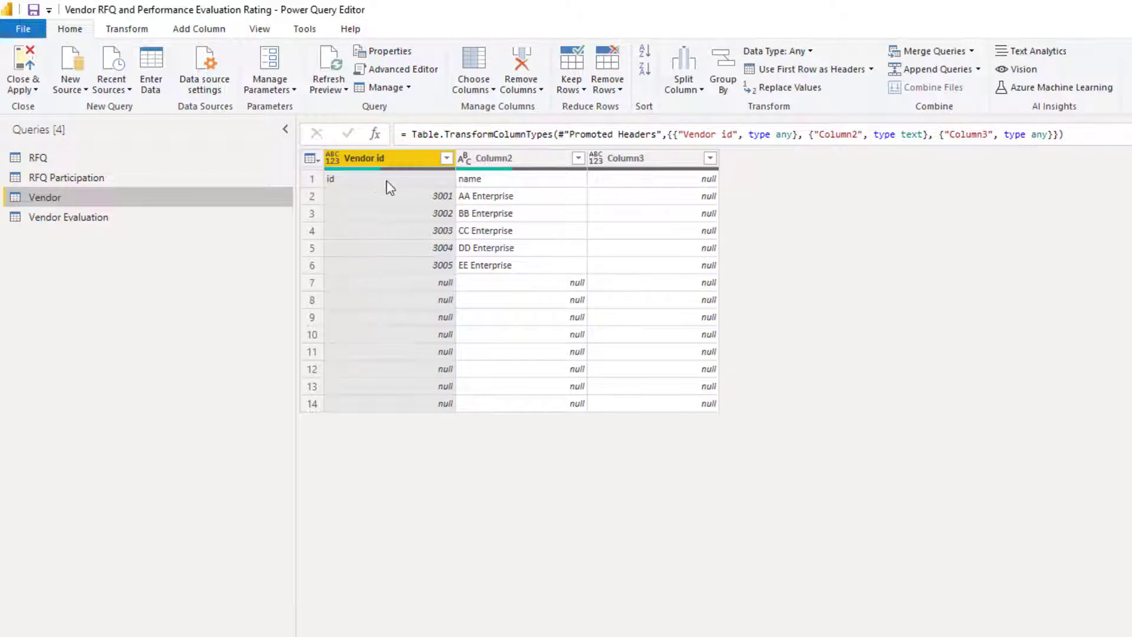
{"action": "left_click", "coordinate": [316, 161]}
{"action": "left_click", "coordinate": [339, 203]}
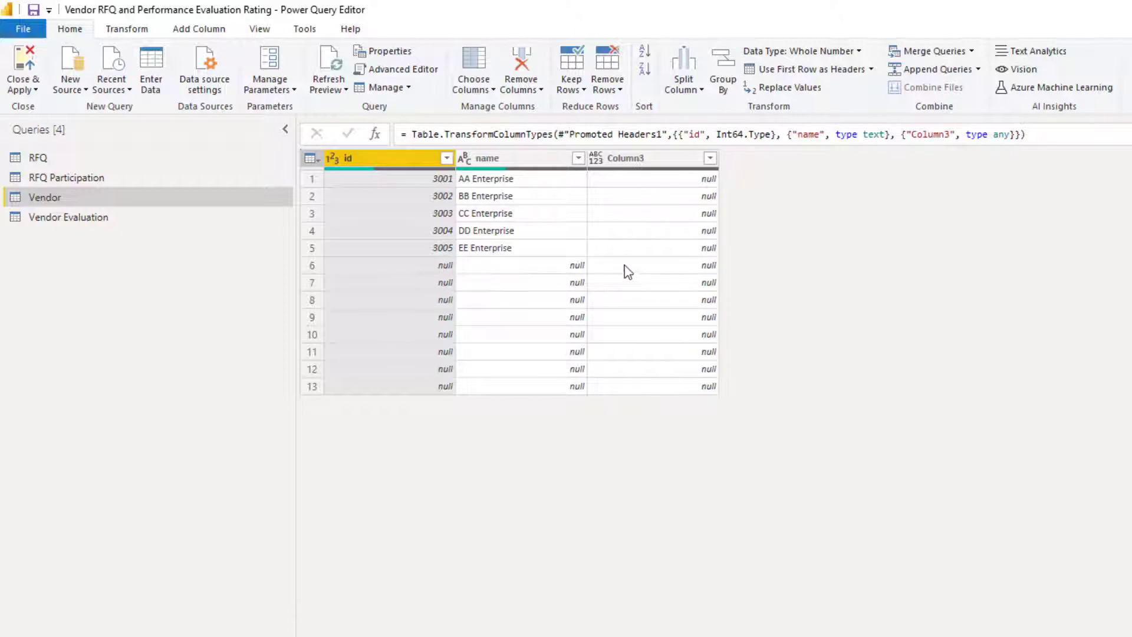
- Filter the null rows out of the Vendor query's id column and remove Column3
{"action": "left_click", "coordinate": [444, 158]}
{"action": "left_click", "coordinate": [237, 347]}
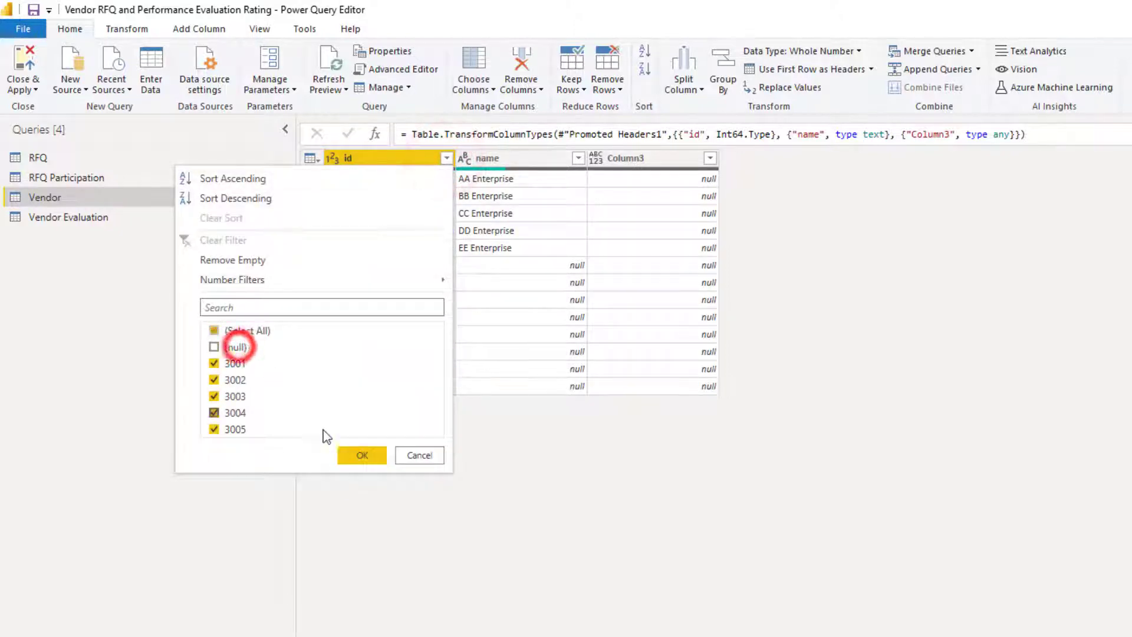
{"action": "left_click", "coordinate": [354, 458]}
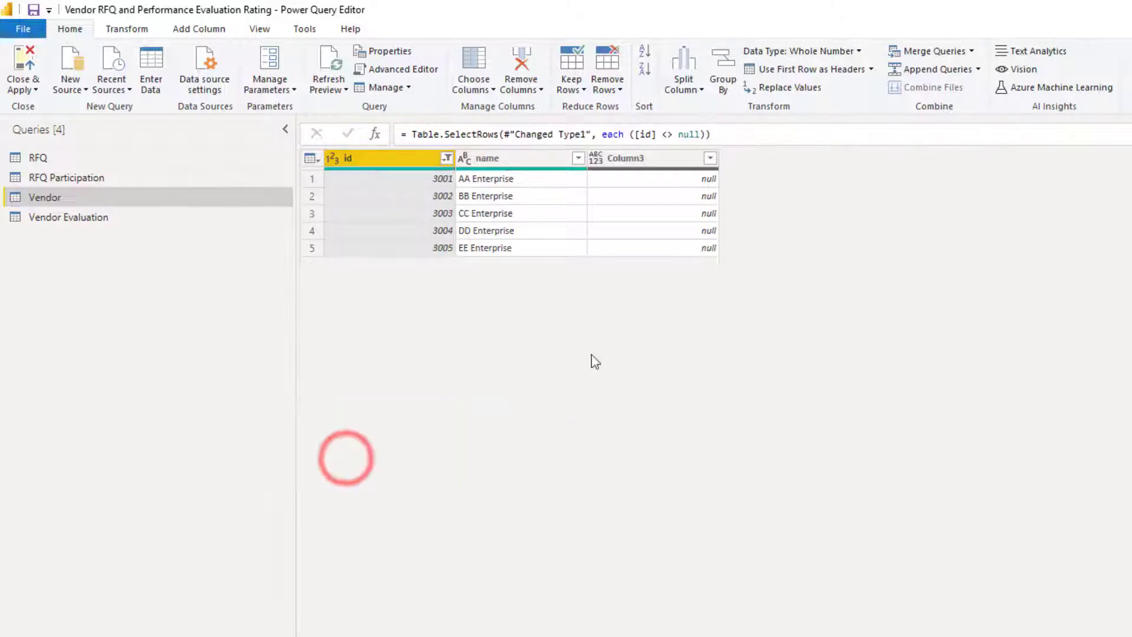
{"action": "left_click", "coordinate": [662, 159]}
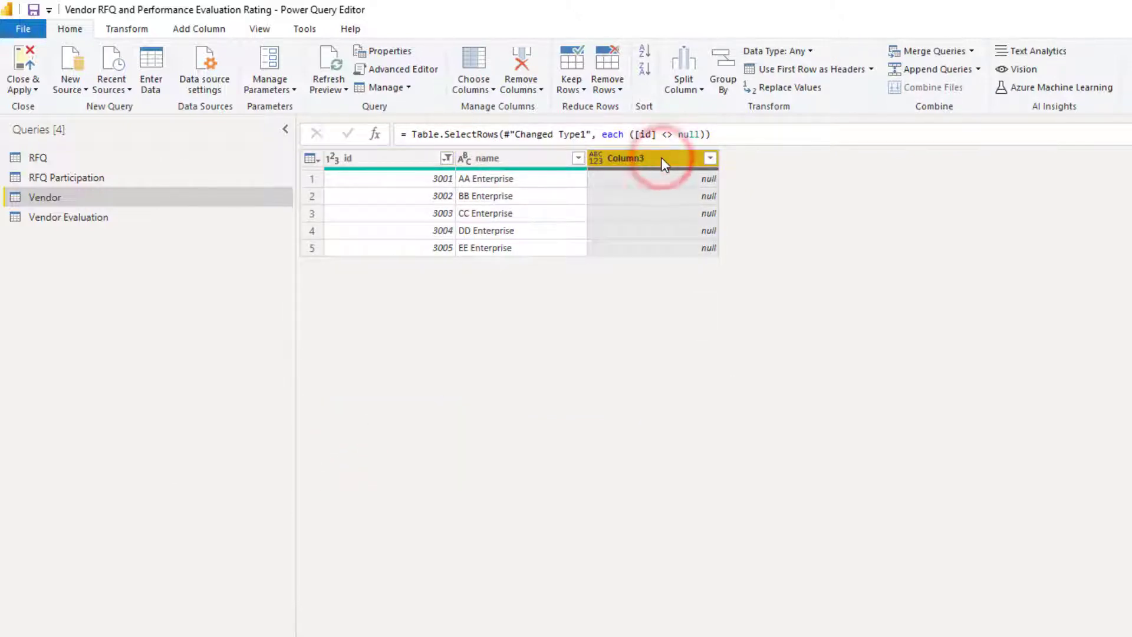
{"action": "key", "text": "Delete"}
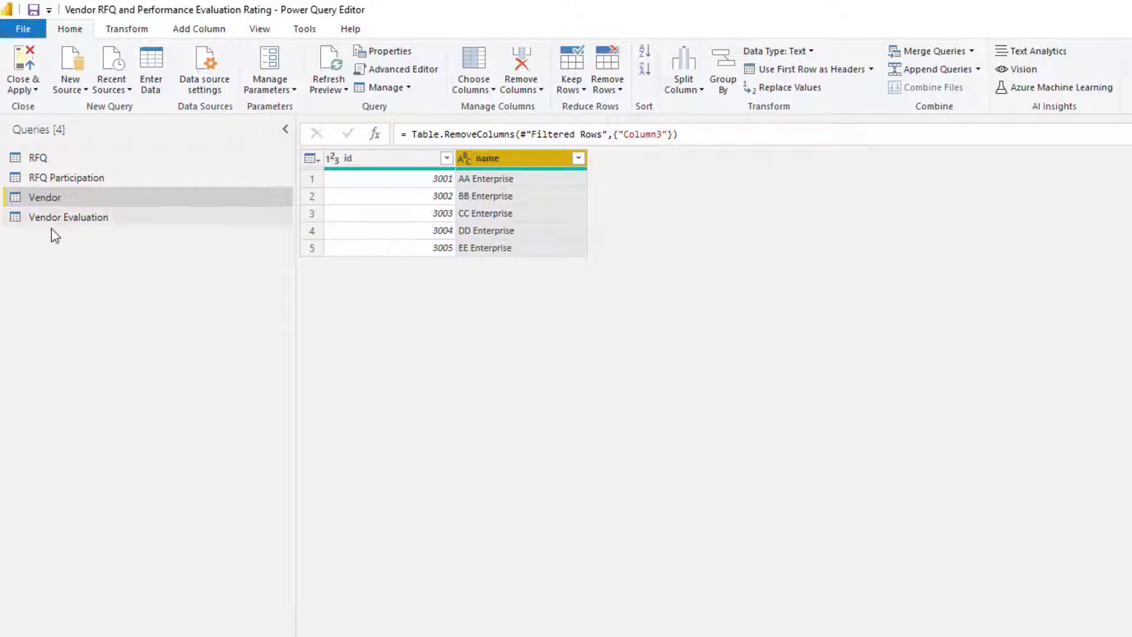
- Remove the bottom 1 row from the Vendor Evaluation query
{"action": "left_click", "coordinate": [83, 218]}
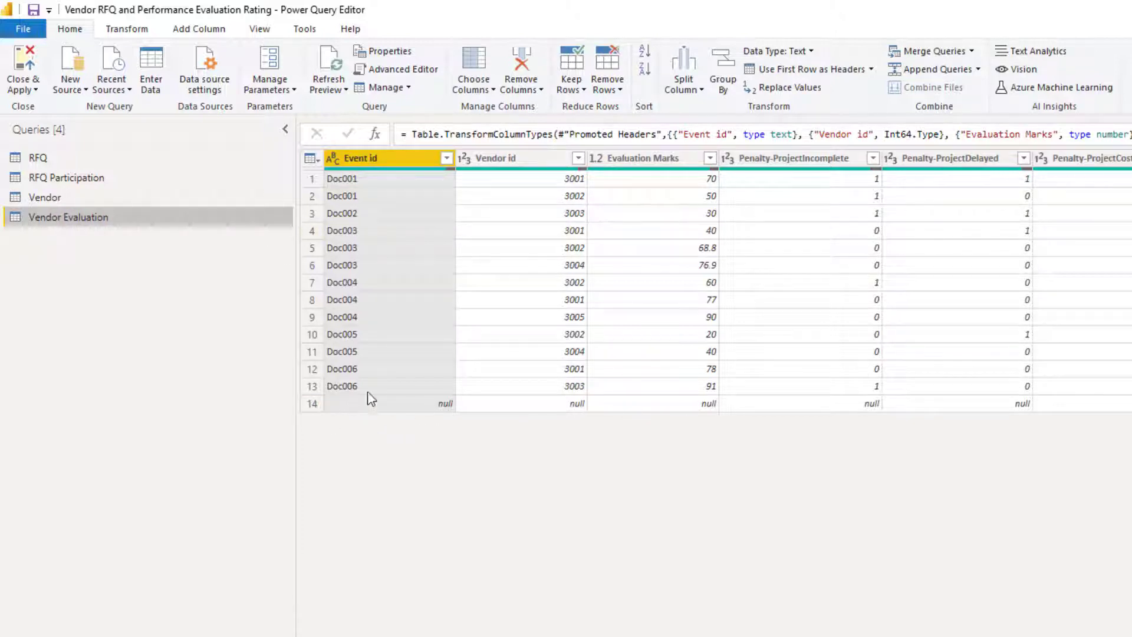
{"action": "left_click", "coordinate": [310, 158]}
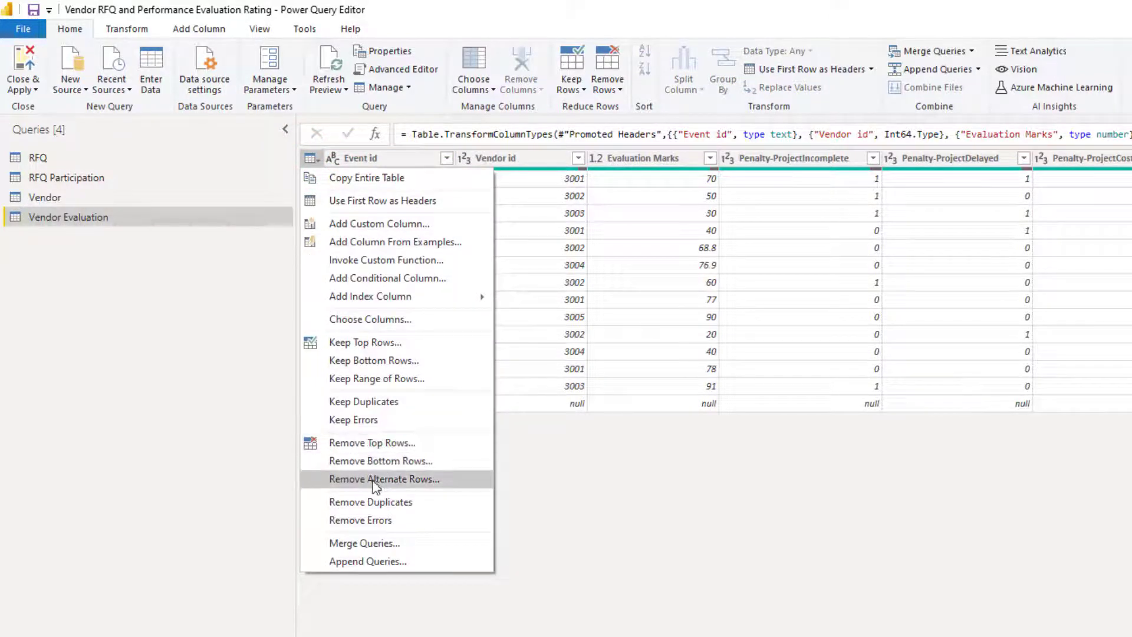
{"action": "left_click", "coordinate": [375, 461]}
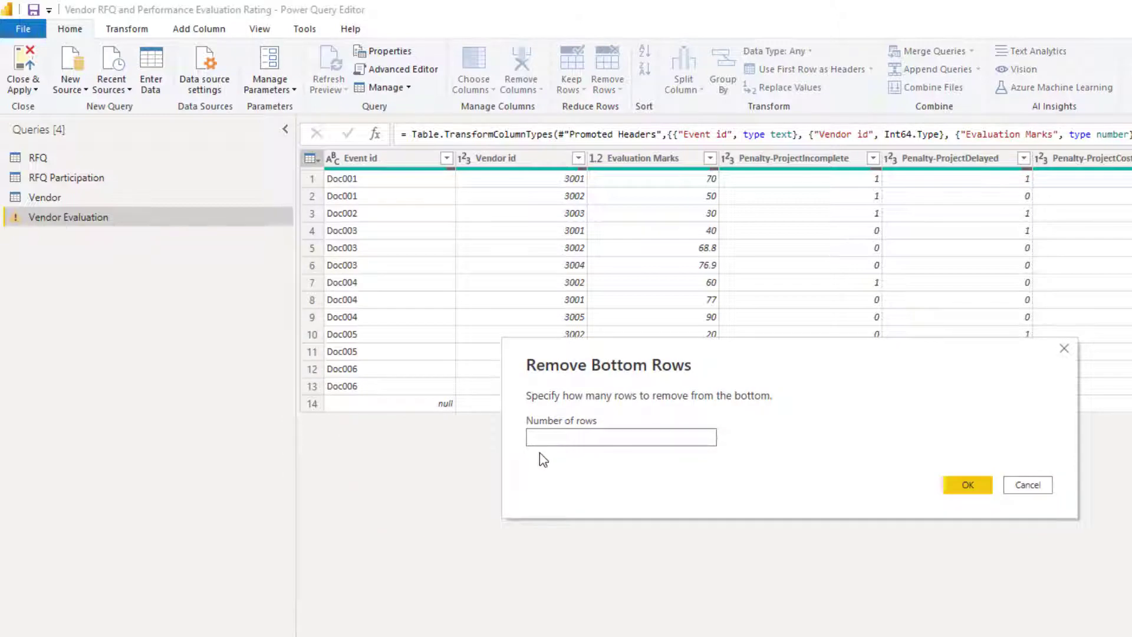
{"action": "type", "text": "1"}
{"action": "left_click", "coordinate": [968, 485]}
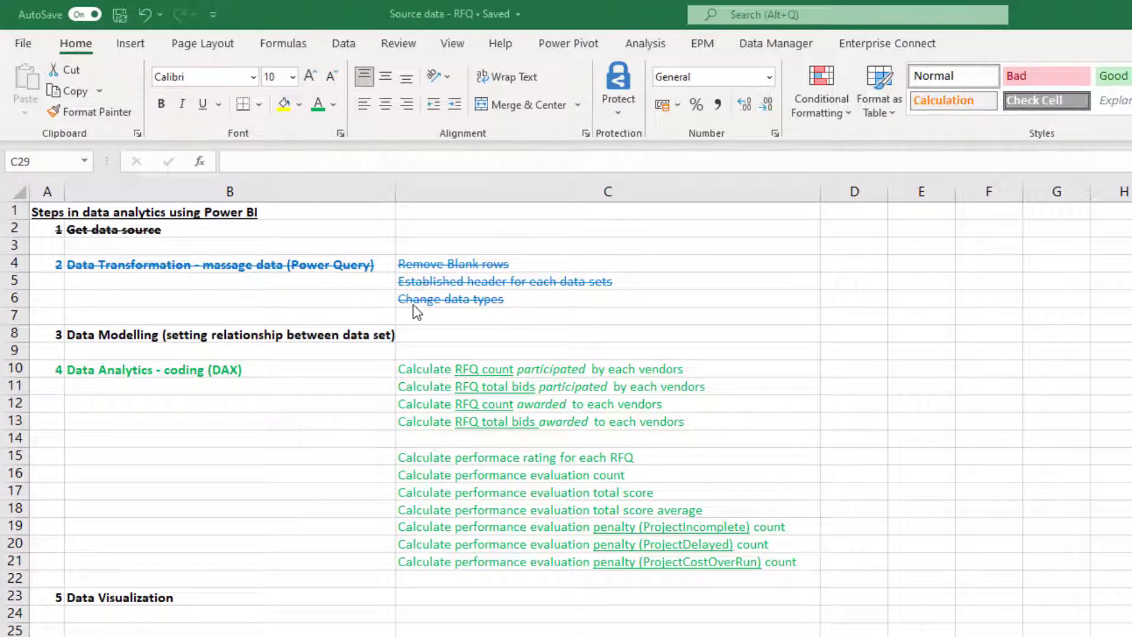
- Check the Data Modelling task in row 8 of the Guide sheet in Excel and return to Power Query Editor
{"action": "left_click", "coordinate": [13, 334]}
{"action": "left_click", "coordinate": [13, 334]}
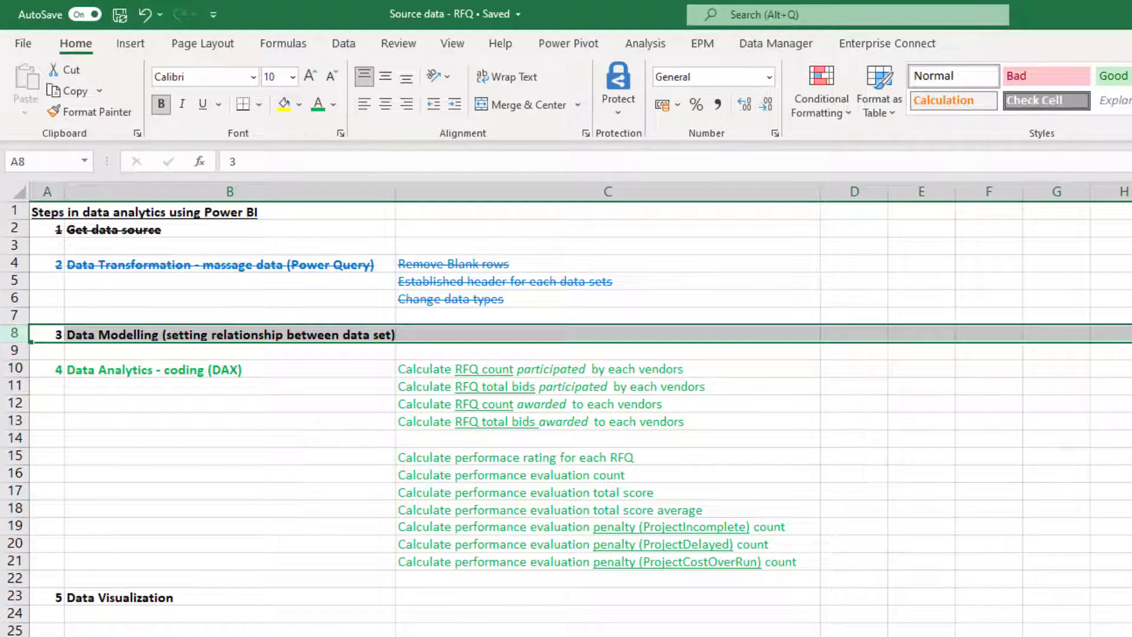
{"action": "key", "text": "alt+Tab"}
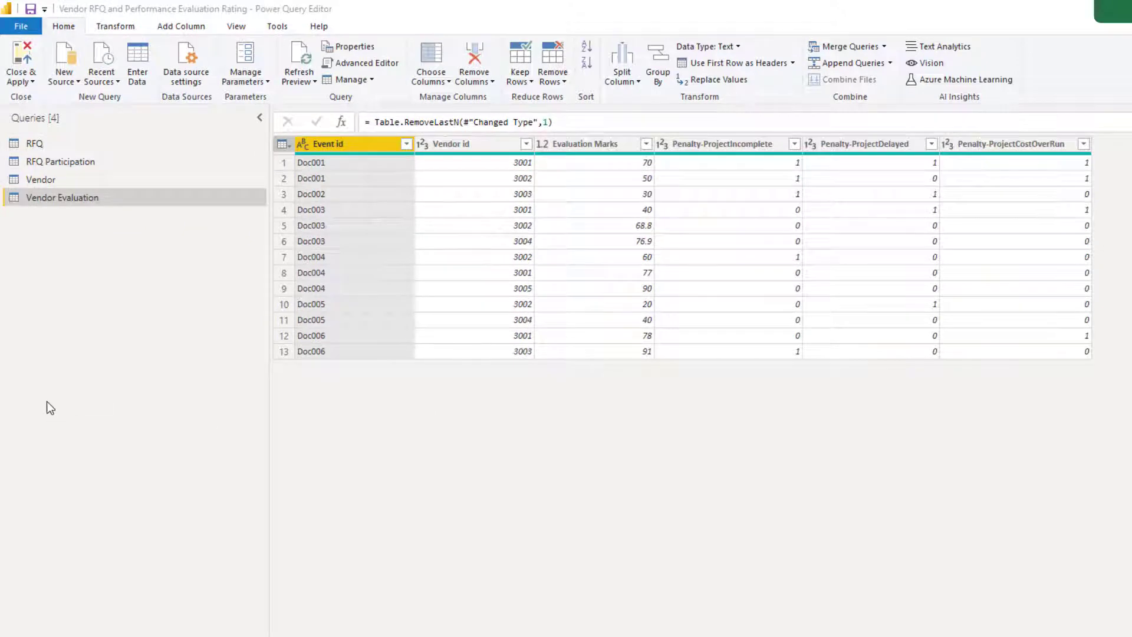
- Apply the cleaned queries and, in the data model, place RFQ beside RFQ Participation and relate its id to RFQ id
{"action": "left_click", "coordinate": [22, 55]}
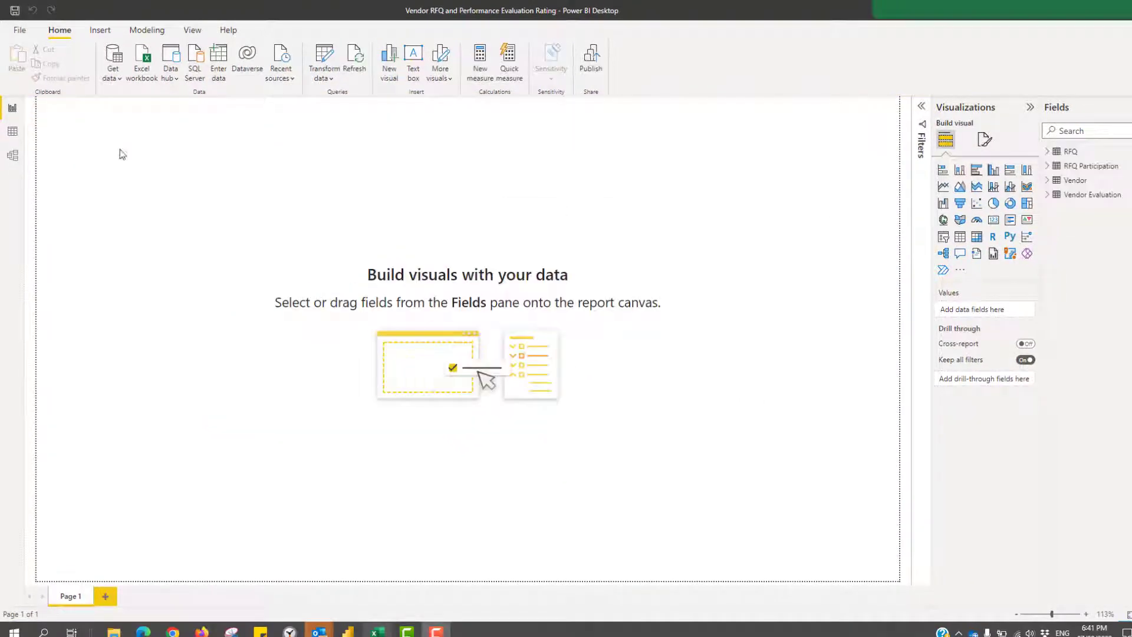
{"action": "left_click", "coordinate": [13, 157]}
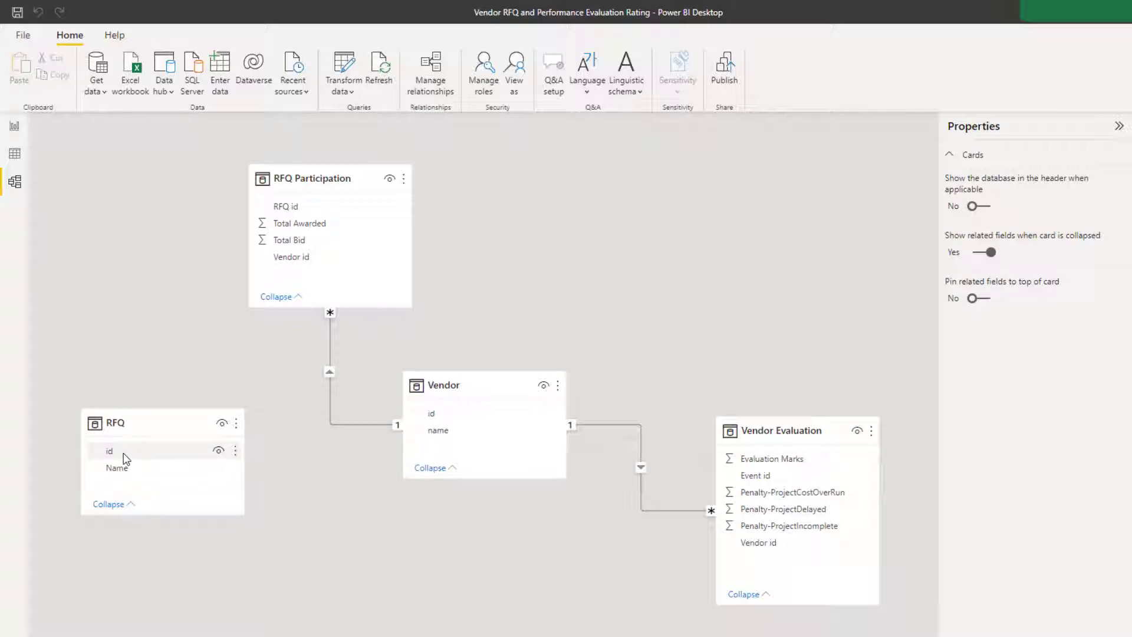
{"action": "left_click_drag", "start_coordinate": [149, 421], "coordinate": [538, 175]}
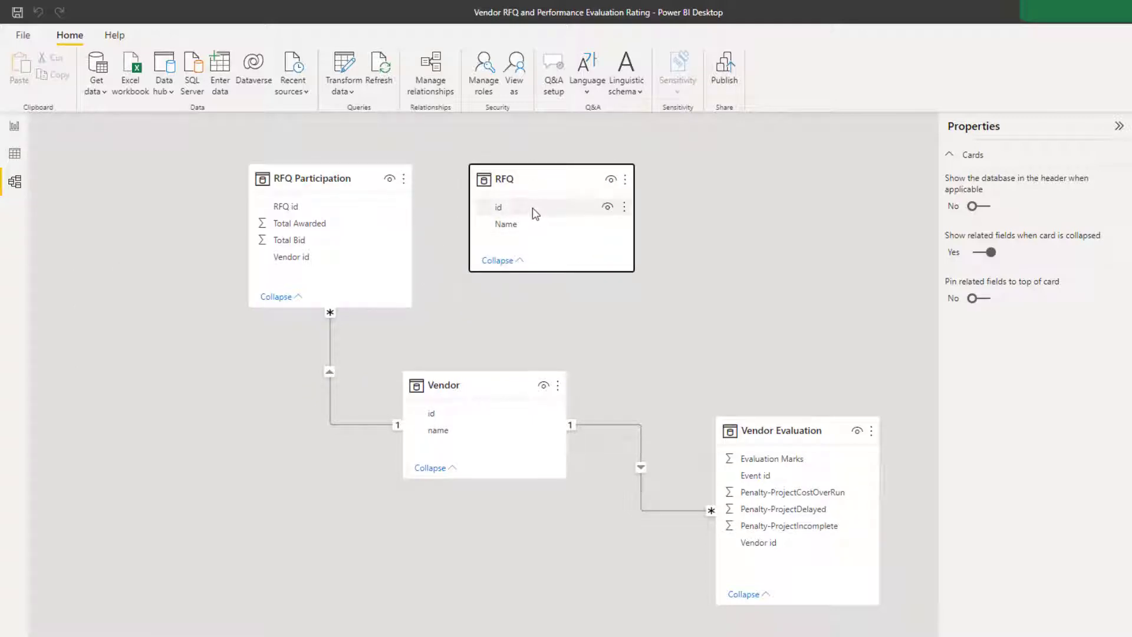
{"action": "left_click_drag", "start_coordinate": [535, 212], "coordinate": [331, 215]}
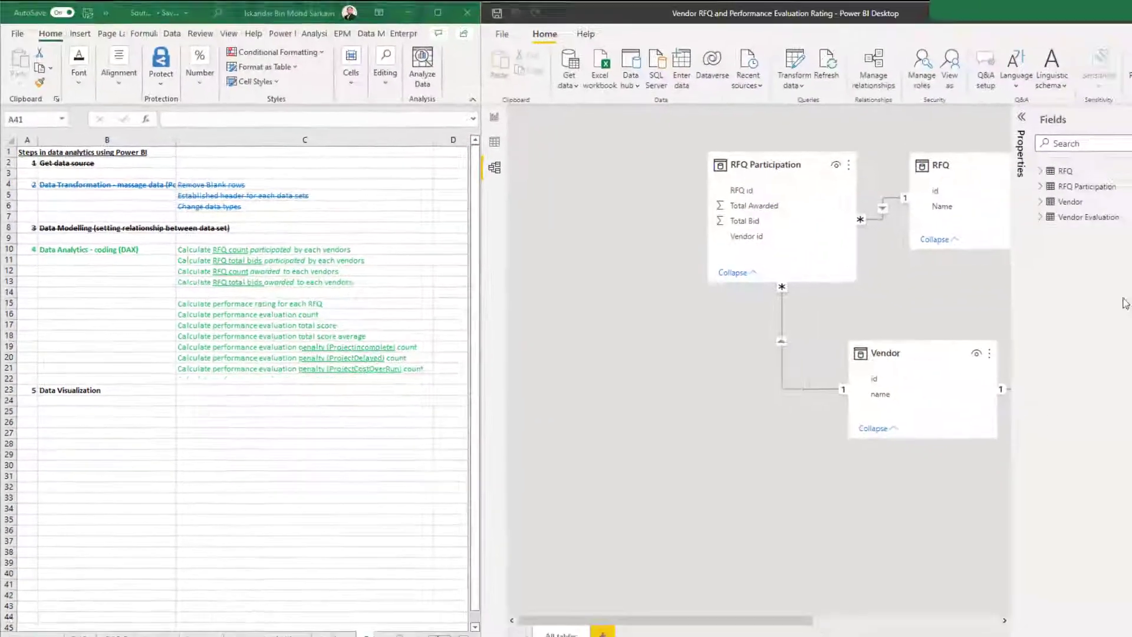
- Show the Vendor table's data and check the RFQ count participated task in cell C10 of Excel's Guide sheet
{"action": "left_click", "coordinate": [483, 146]}
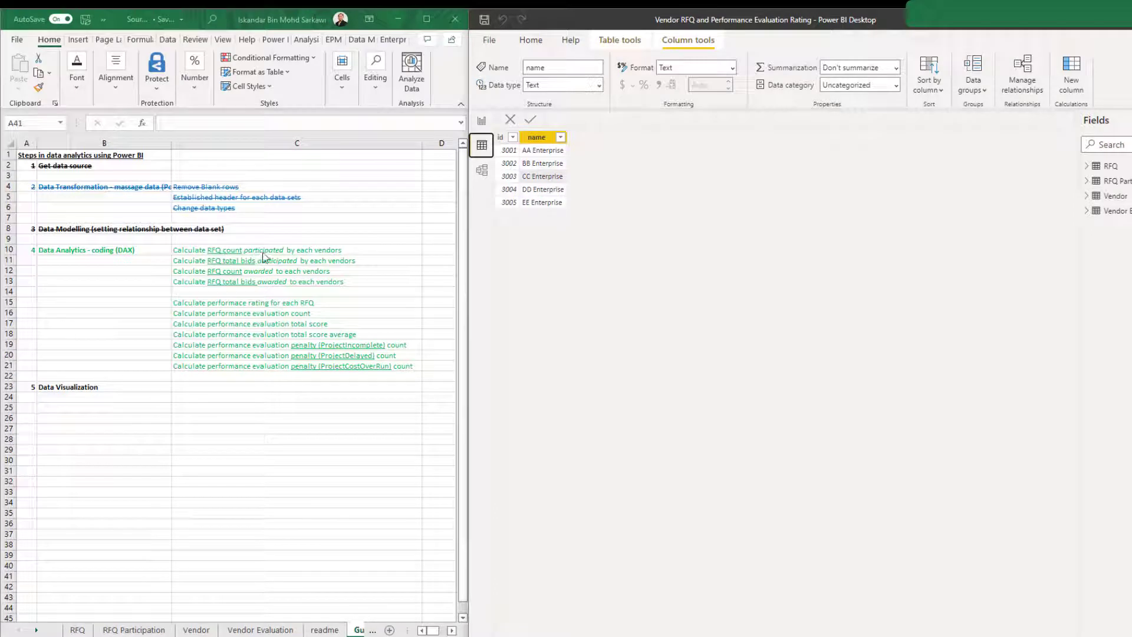
{"action": "left_click", "coordinate": [272, 251]}
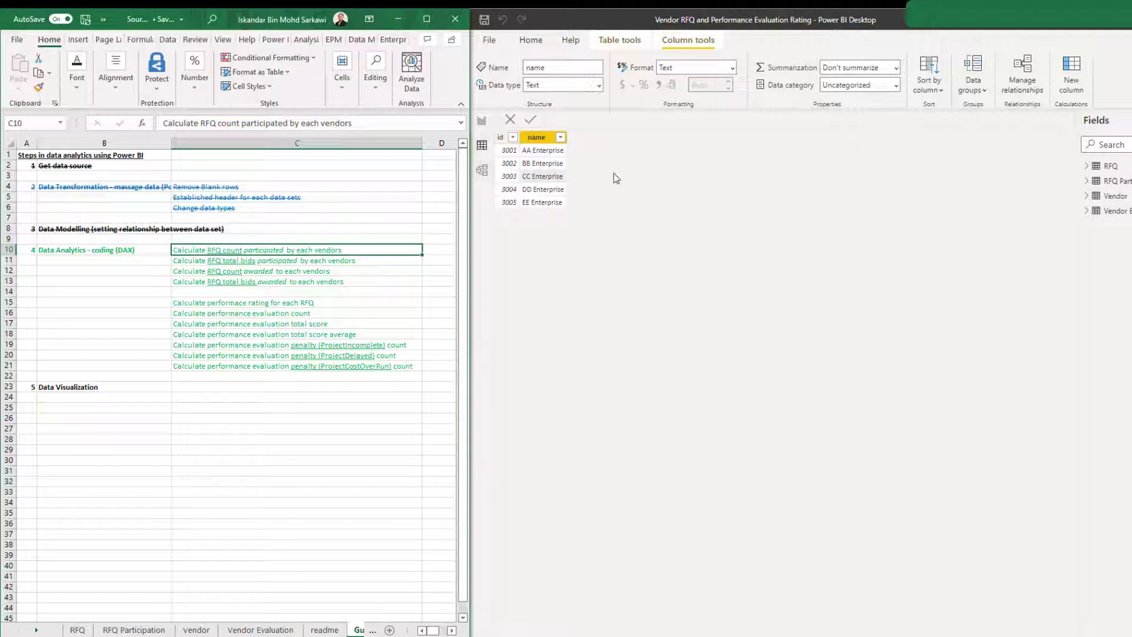
{"action": "left_click", "coordinate": [590, 158]}
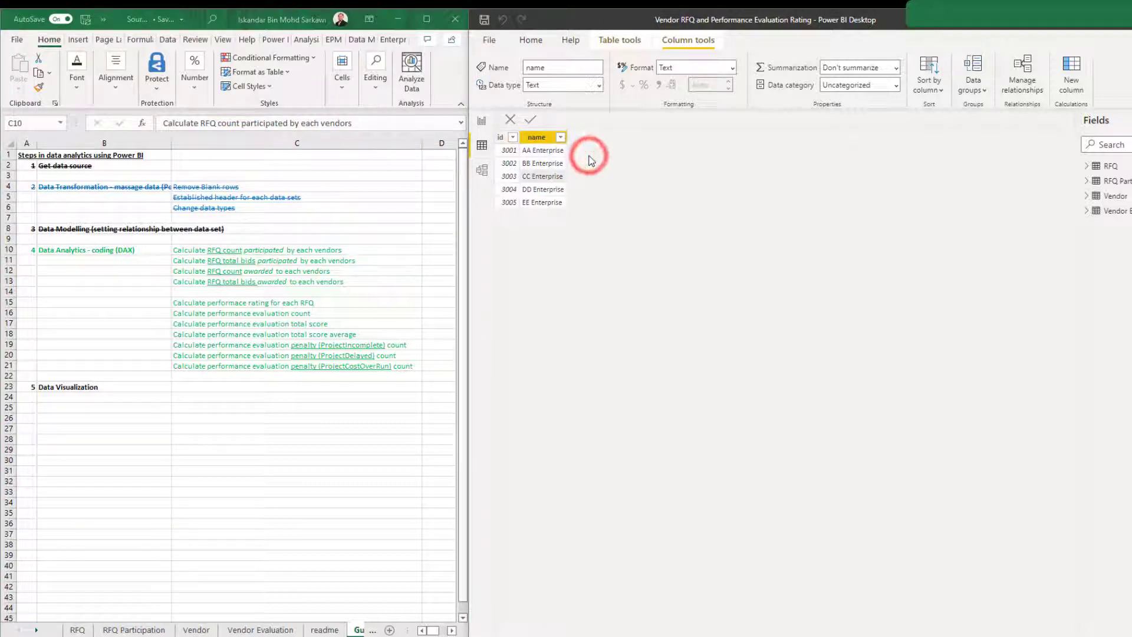
{"action": "left_click", "coordinate": [539, 137]}
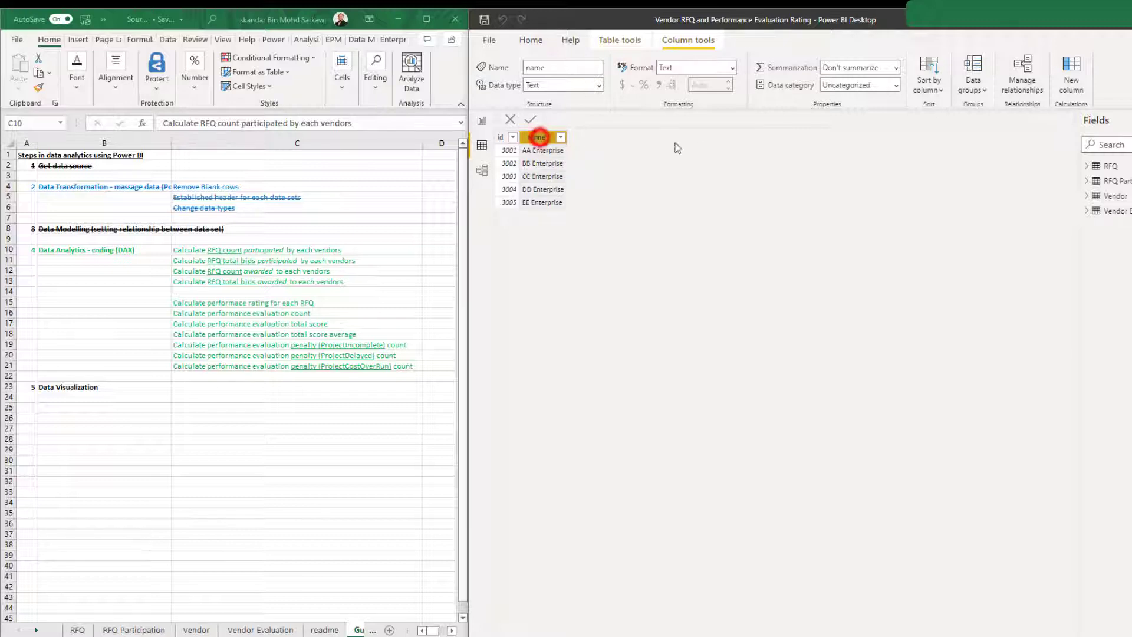
- Add a Vendor column RFQ participated count = CALCULATE(count('RFQ Participation'[Vendor id]),FILTER('RFQ Participation','RFQ Participation'[Vendor id]=Vendor[id]))
{"action": "left_click", "coordinate": [1074, 66]}
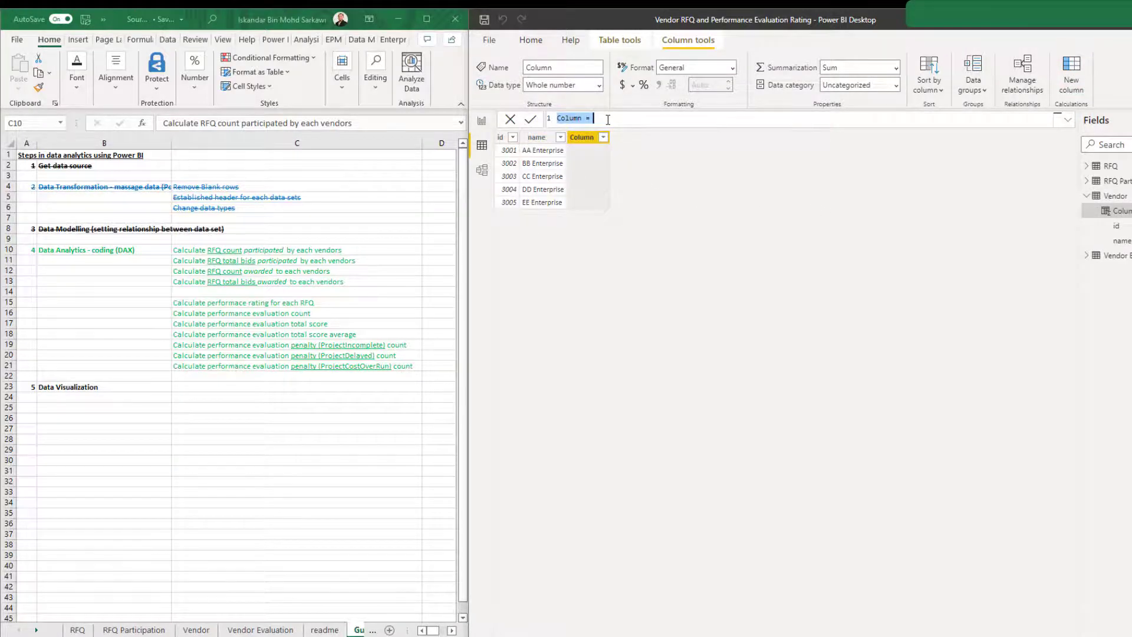
{"action": "key", "text": "BackSpace"}
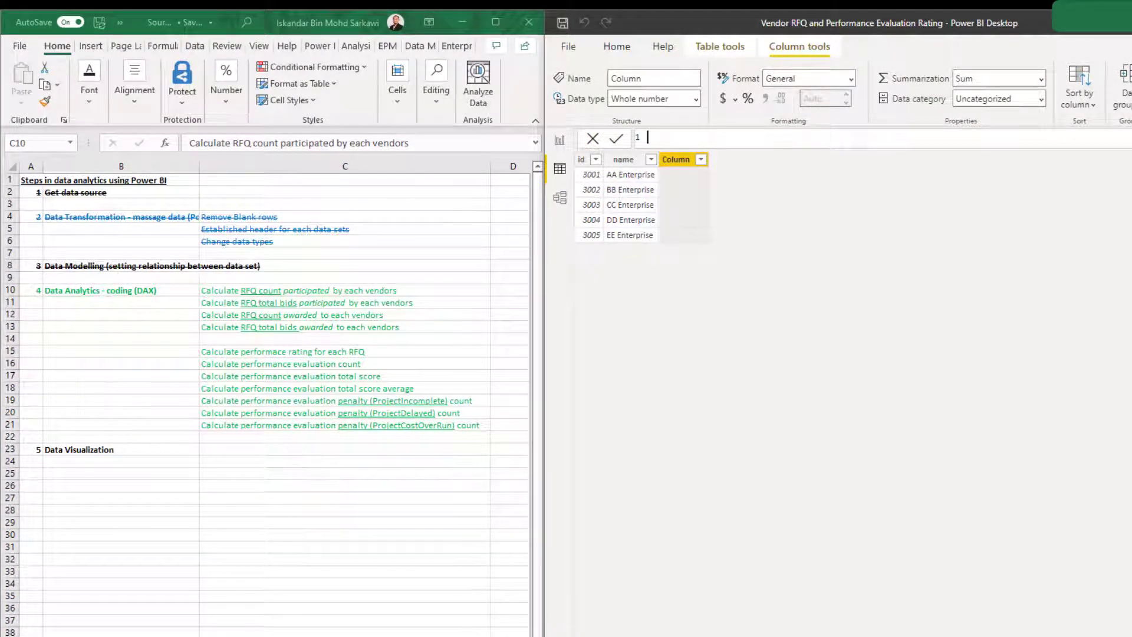
{"action": "type", "text": "RFQ participated count ="}
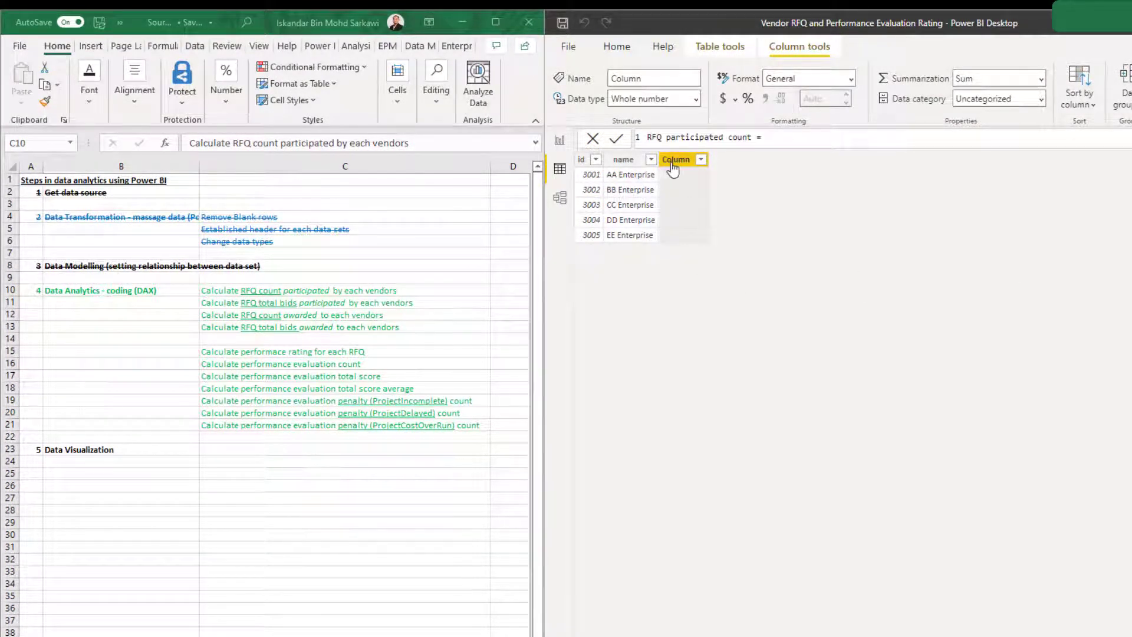
{"action": "left_click", "coordinate": [775, 139]}
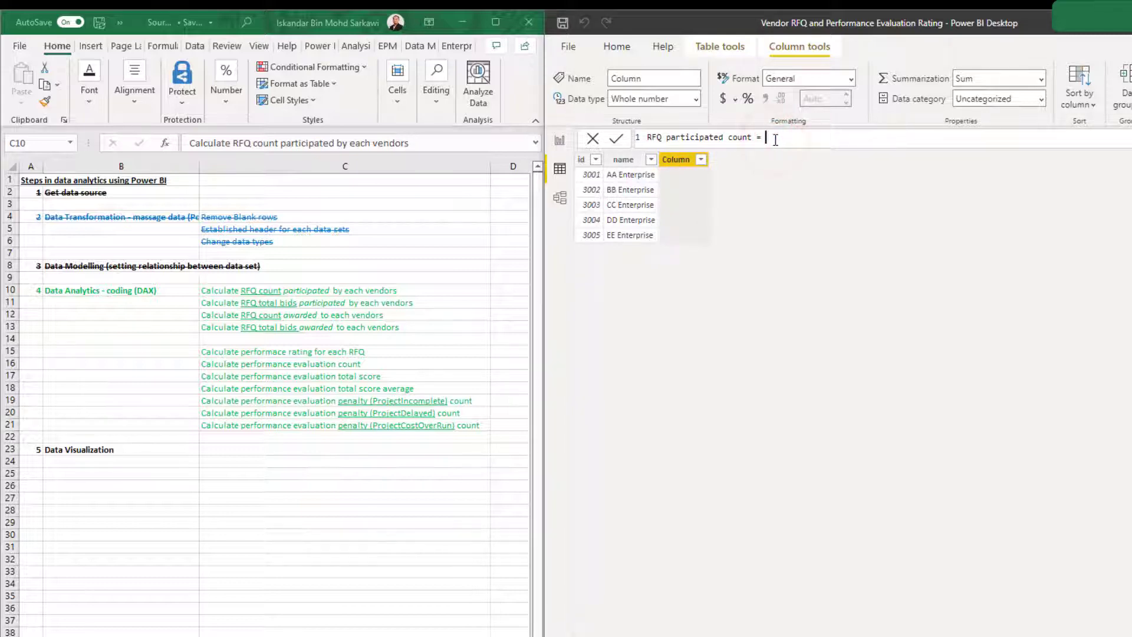
{"action": "type", "text": "cal"}
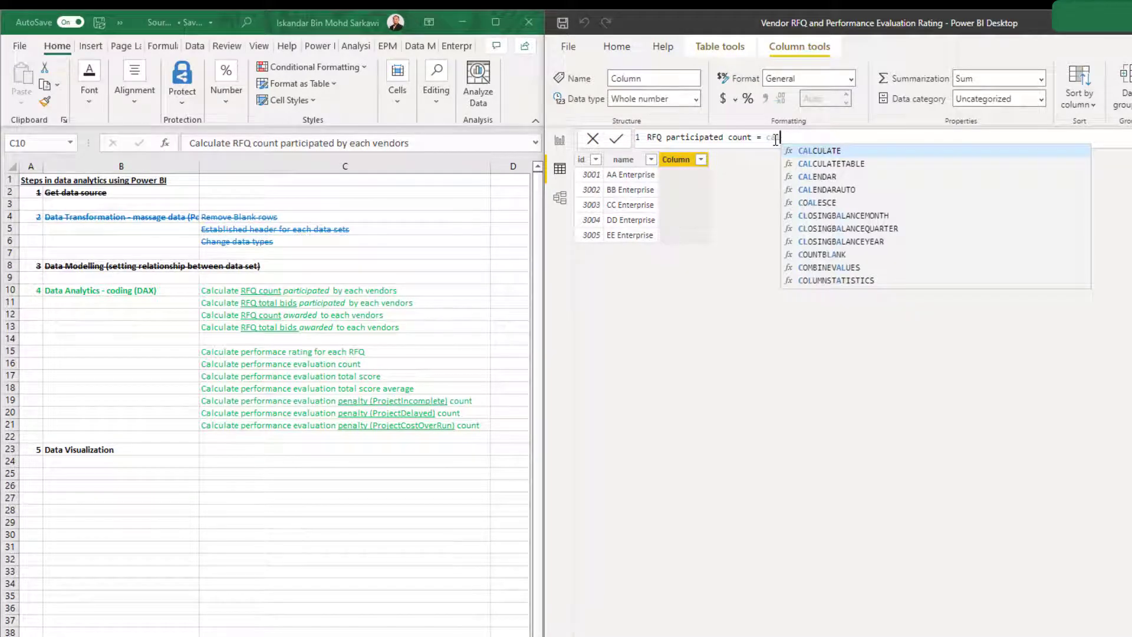
{"action": "key", "text": "Tab"}
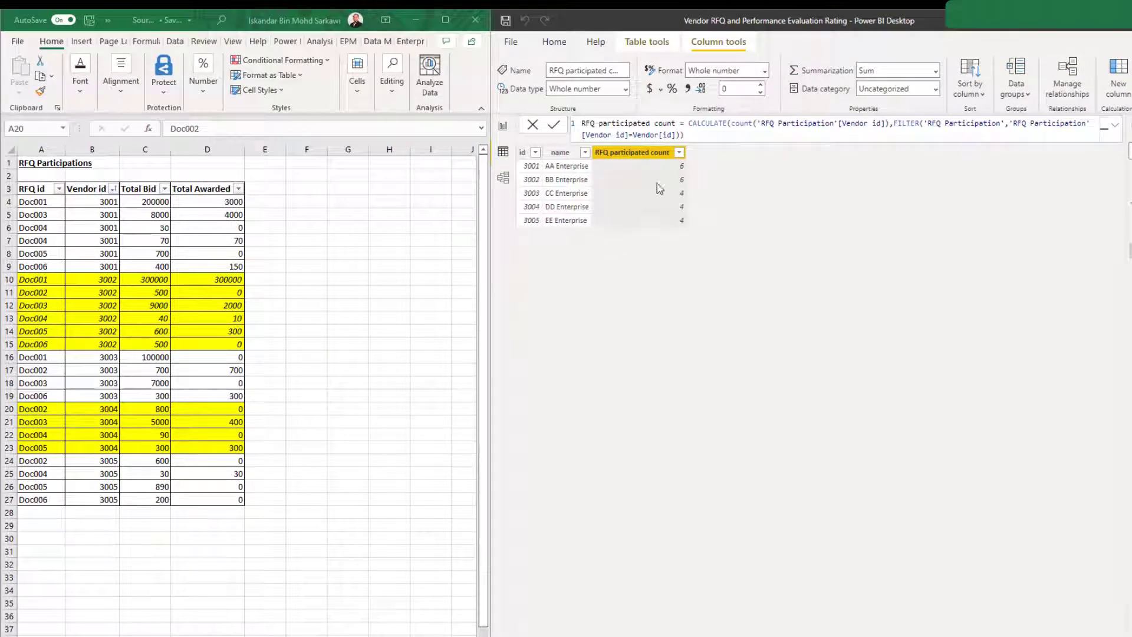
- Review the count formula's CALCULATE and FILTER parts against the Vendor id column of Excel's RFQ Participation sheet and the ids in its Vendor sheet
{"action": "double_click", "coordinate": [694, 124]}
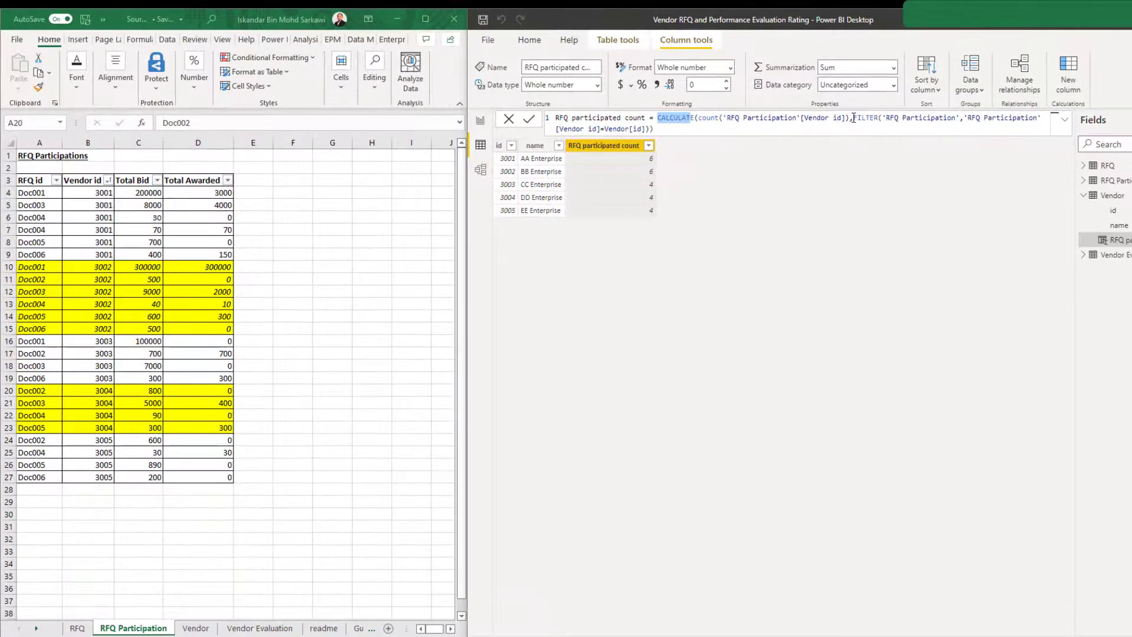
{"action": "double_click", "coordinate": [857, 118]}
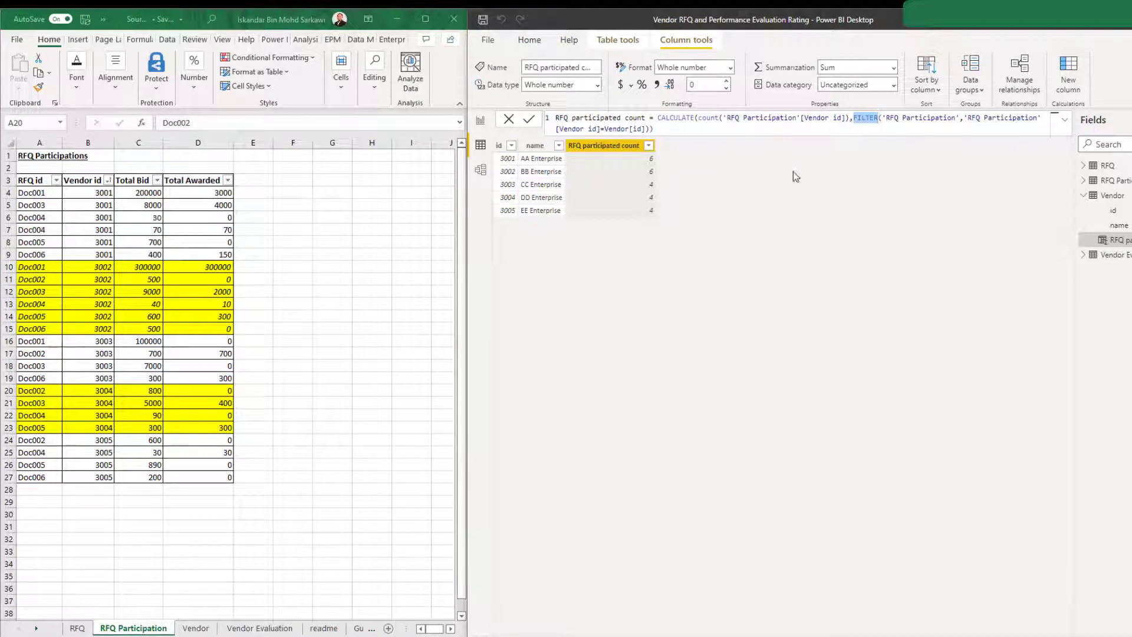
{"action": "left_click", "coordinate": [774, 176]}
{"action": "left_click", "coordinate": [94, 143]}
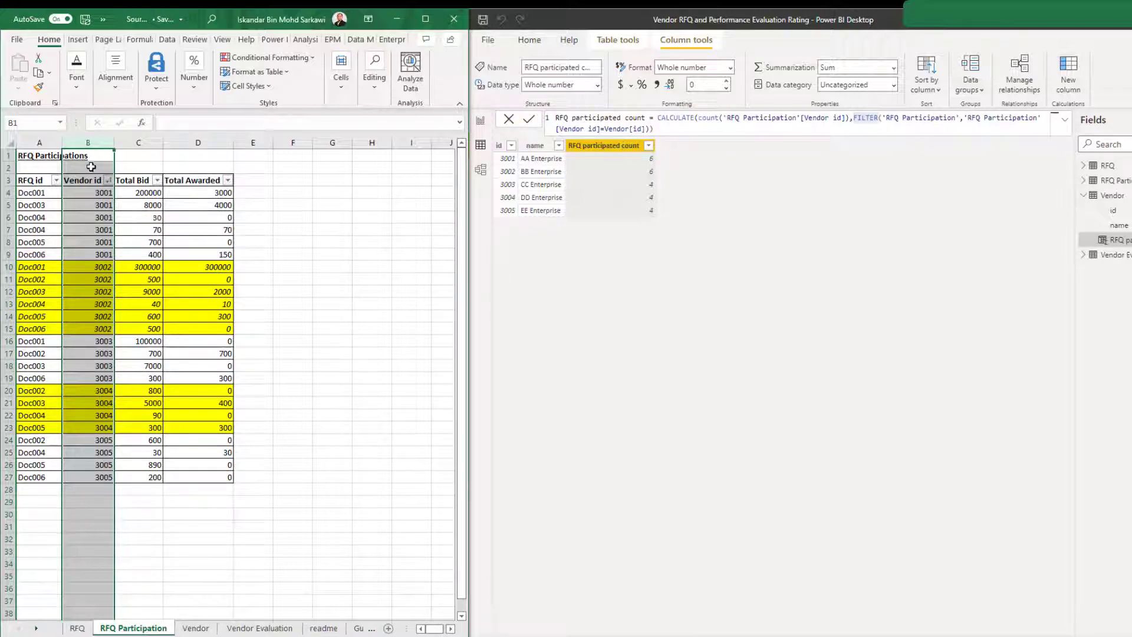
{"action": "left_click", "coordinate": [87, 142]}
{"action": "left_click", "coordinate": [195, 629]}
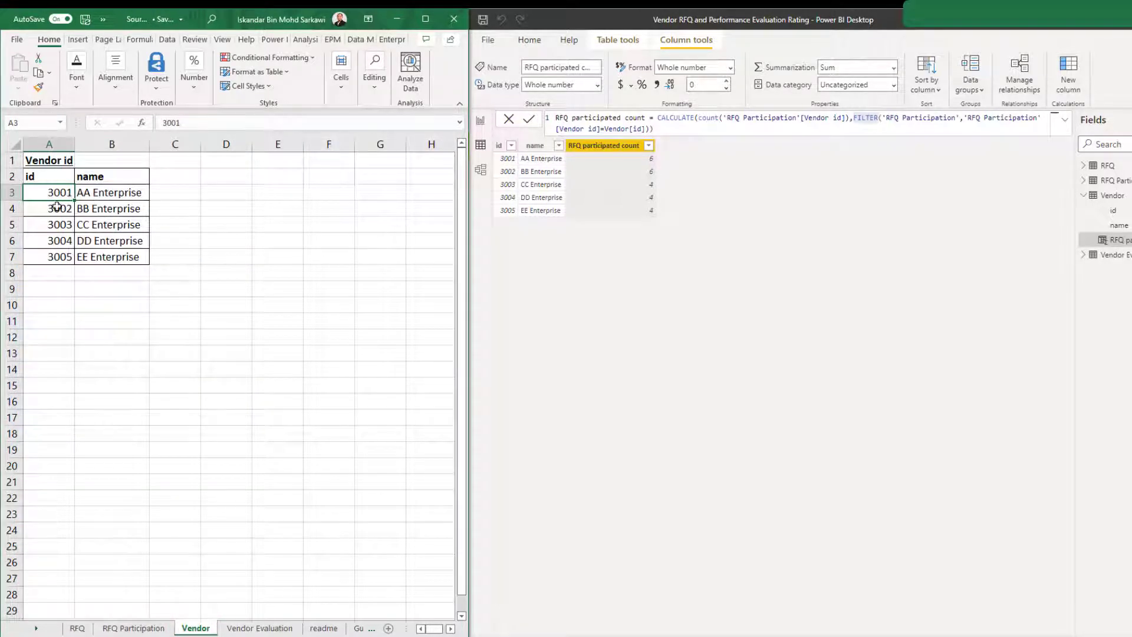
{"action": "left_click", "coordinate": [133, 628]}
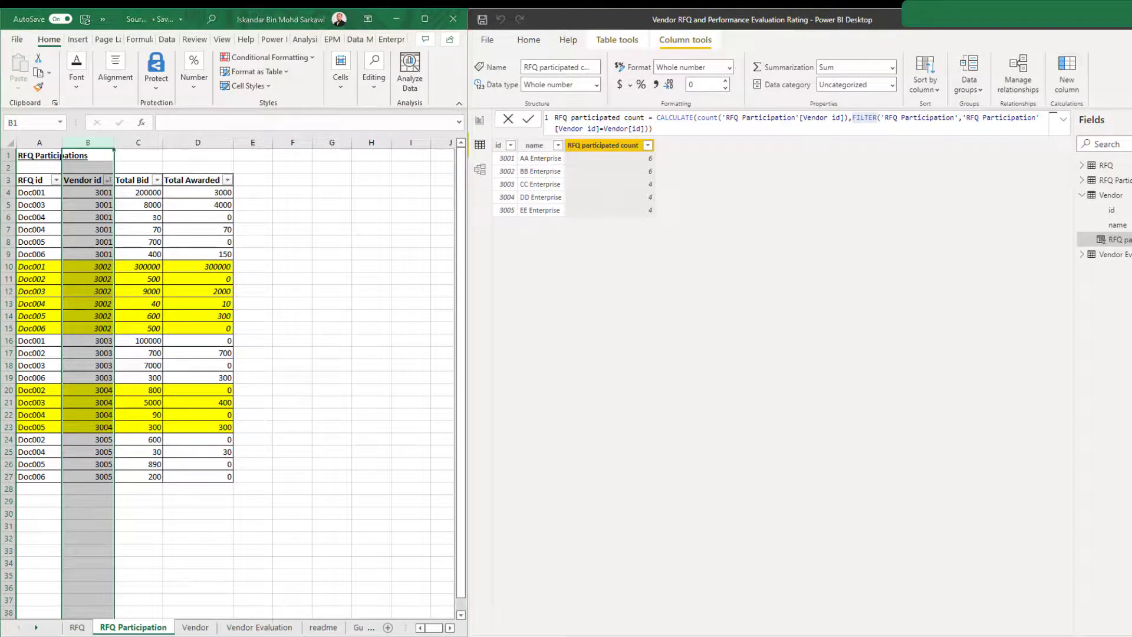
- In Excel, check the RFQ total bids task on the Guide sheet and total the bids of vendors 3001 and 3002 in RFQ Participation
{"action": "left_click", "coordinate": [417, 215]}
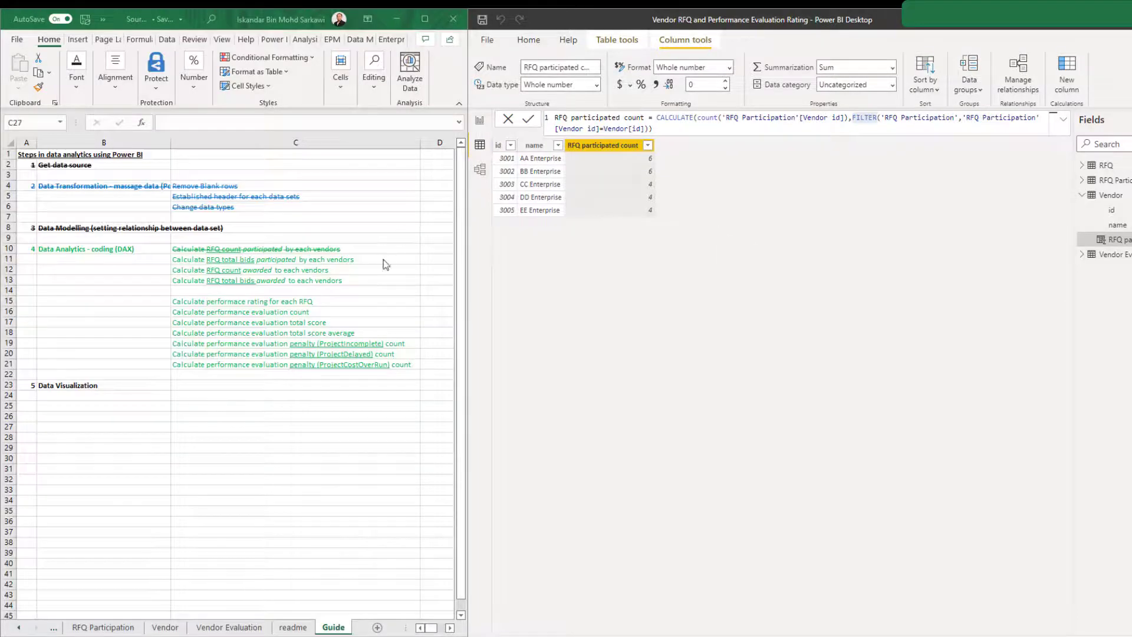
{"action": "left_click", "coordinate": [385, 260]}
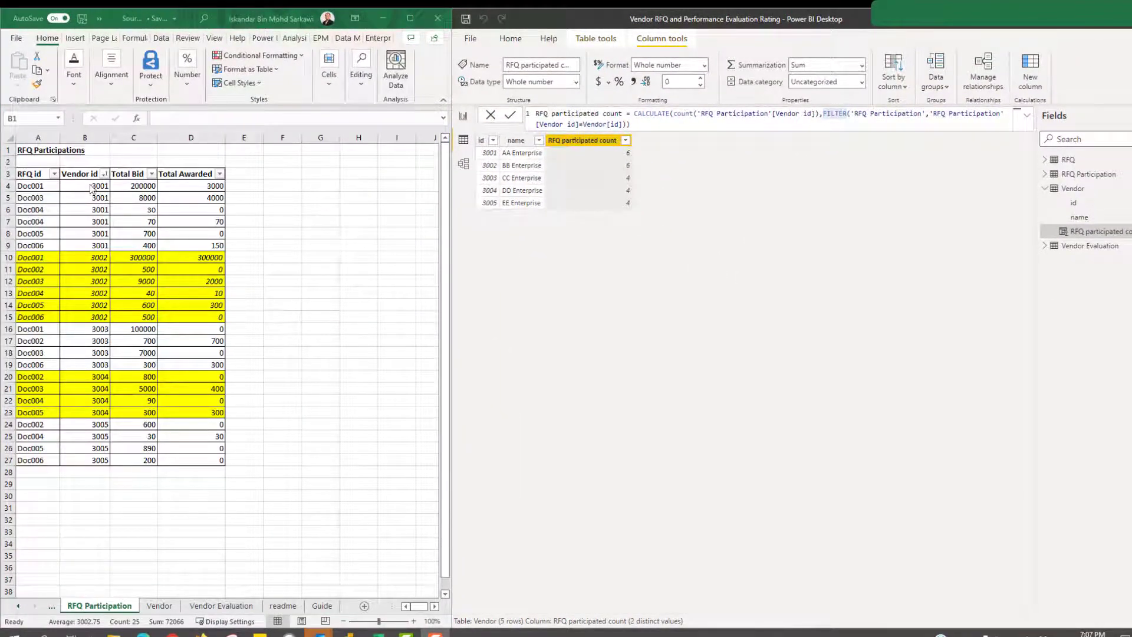
{"action": "left_click_drag", "start_coordinate": [129, 189], "coordinate": [143, 245]}
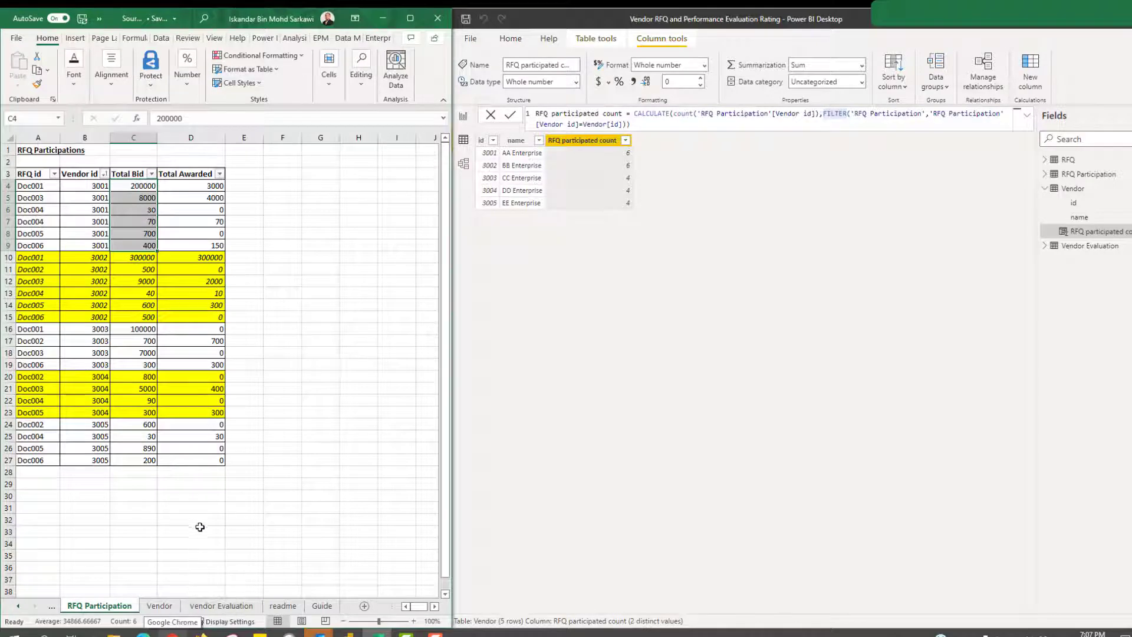
{"action": "left_click", "coordinate": [334, 340]}
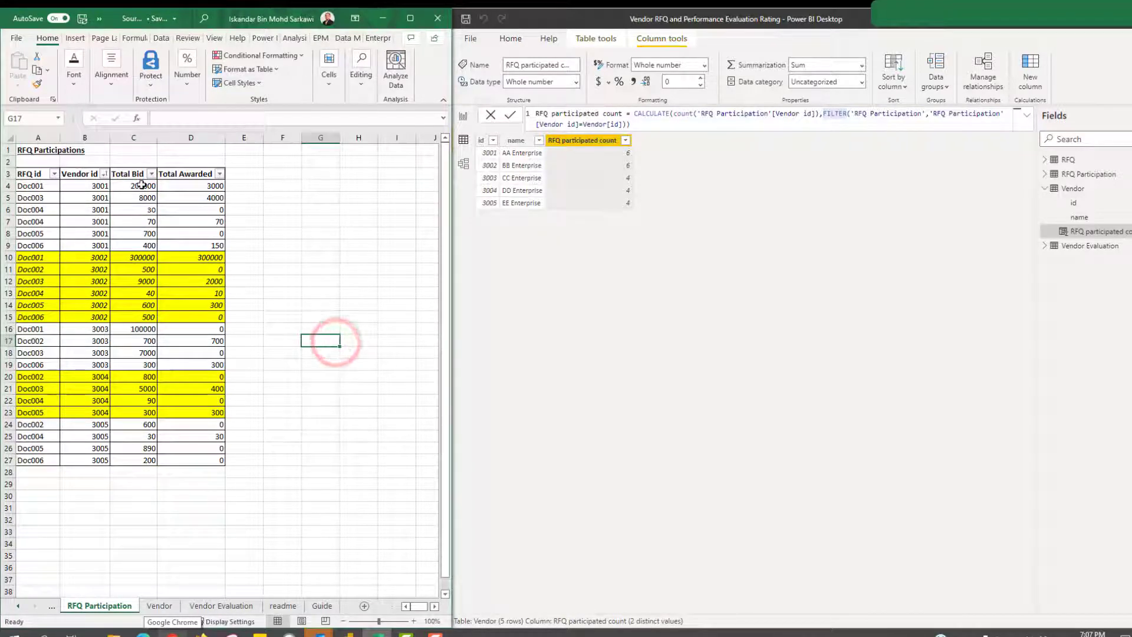
{"action": "left_click_drag", "start_coordinate": [143, 185], "coordinate": [139, 313]}
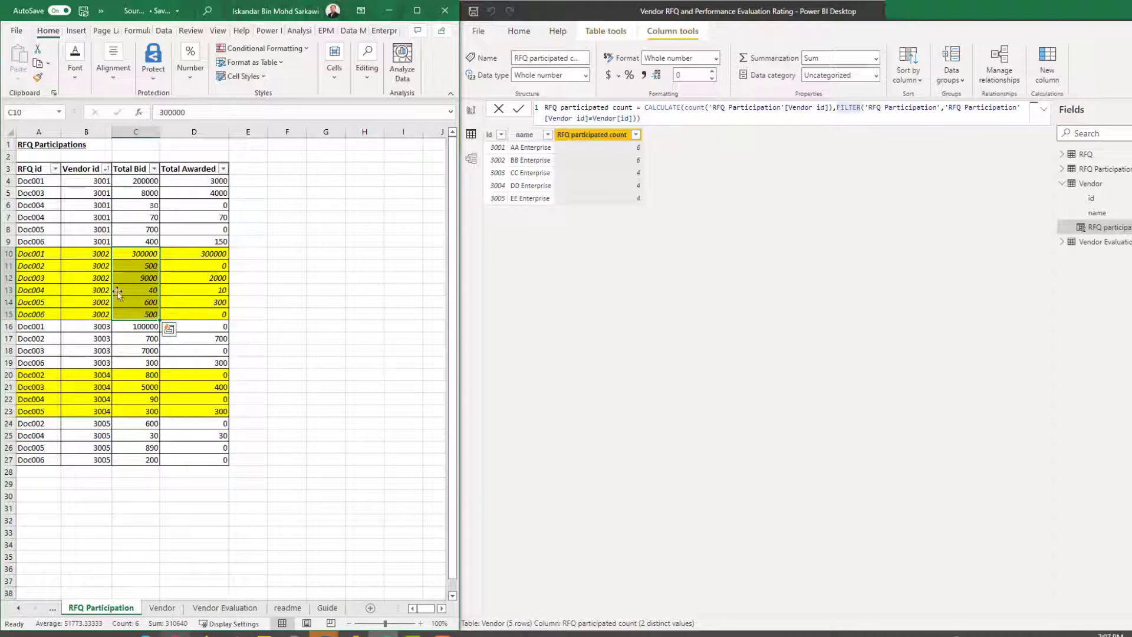
{"action": "left_click_drag", "start_coordinate": [147, 254], "coordinate": [141, 311]}
- Back in Power BI, add a calculated column to the Vendor table and name it RFQ participated total bid
{"action": "left_click", "coordinate": [665, 143]}
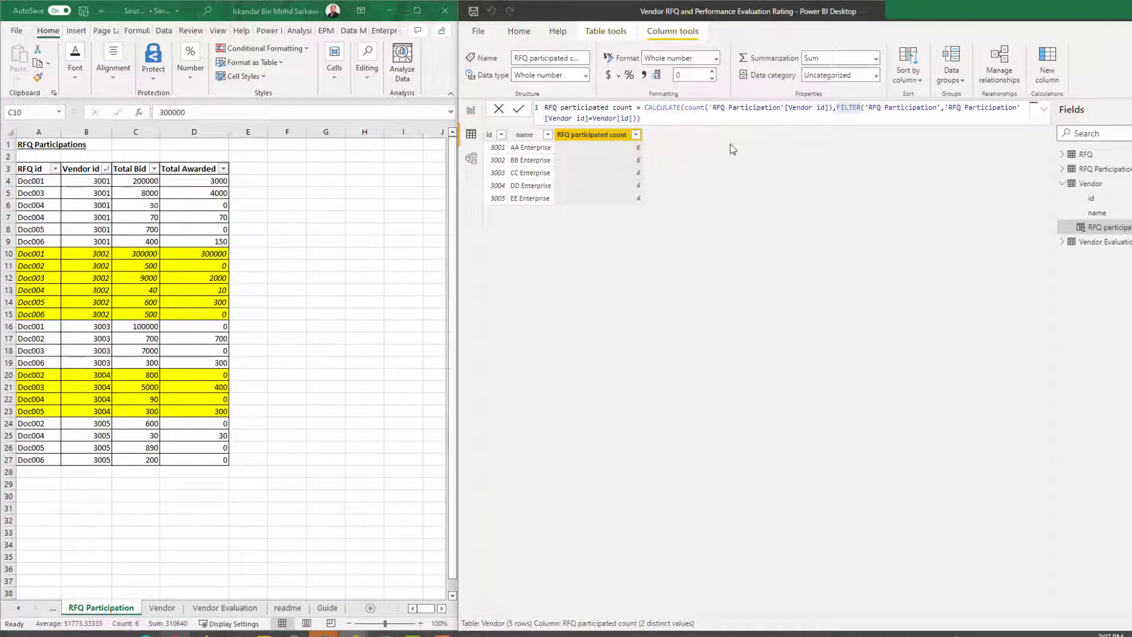
{"action": "left_click", "coordinate": [1048, 56]}
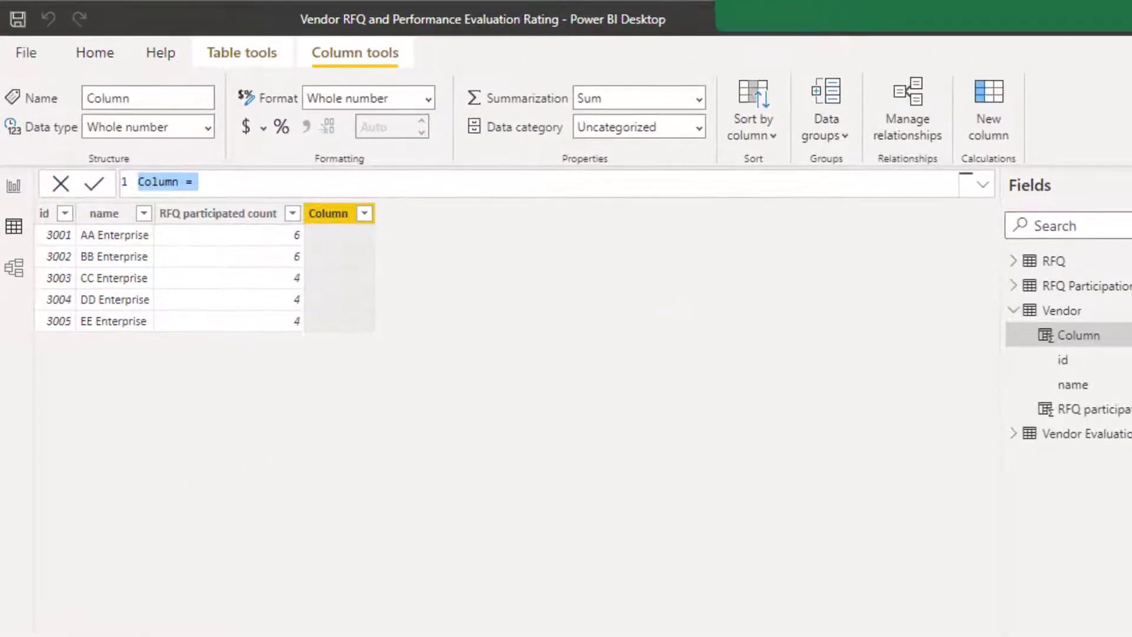
{"action": "left_click", "coordinate": [476, 185]}
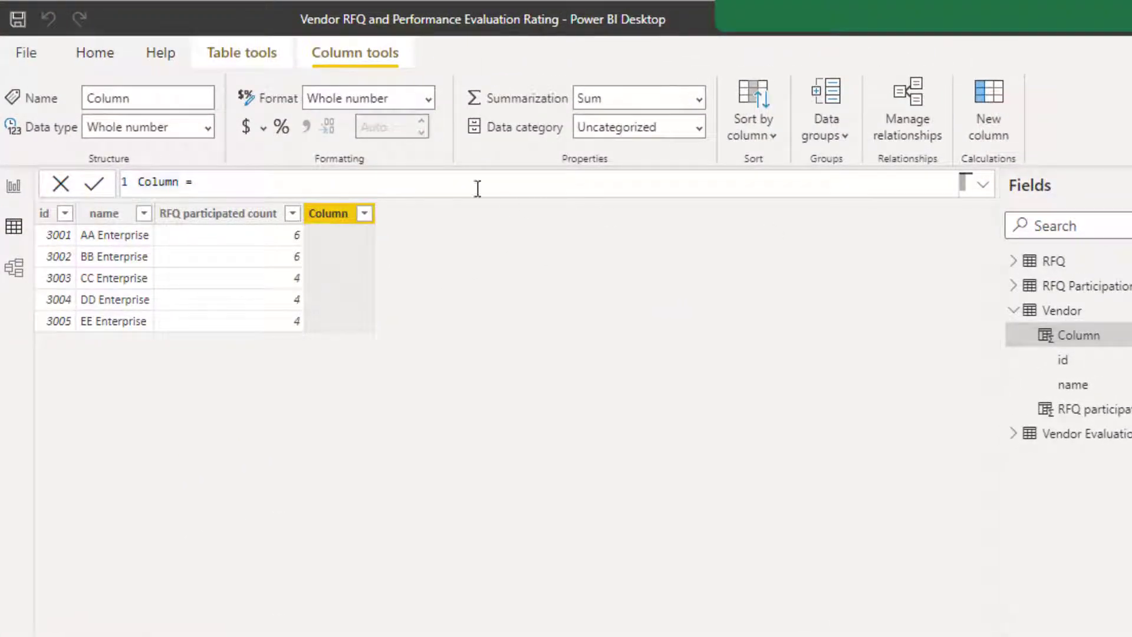
{"action": "left_click", "coordinate": [165, 182]}
{"action": "left_click", "coordinate": [142, 182]}
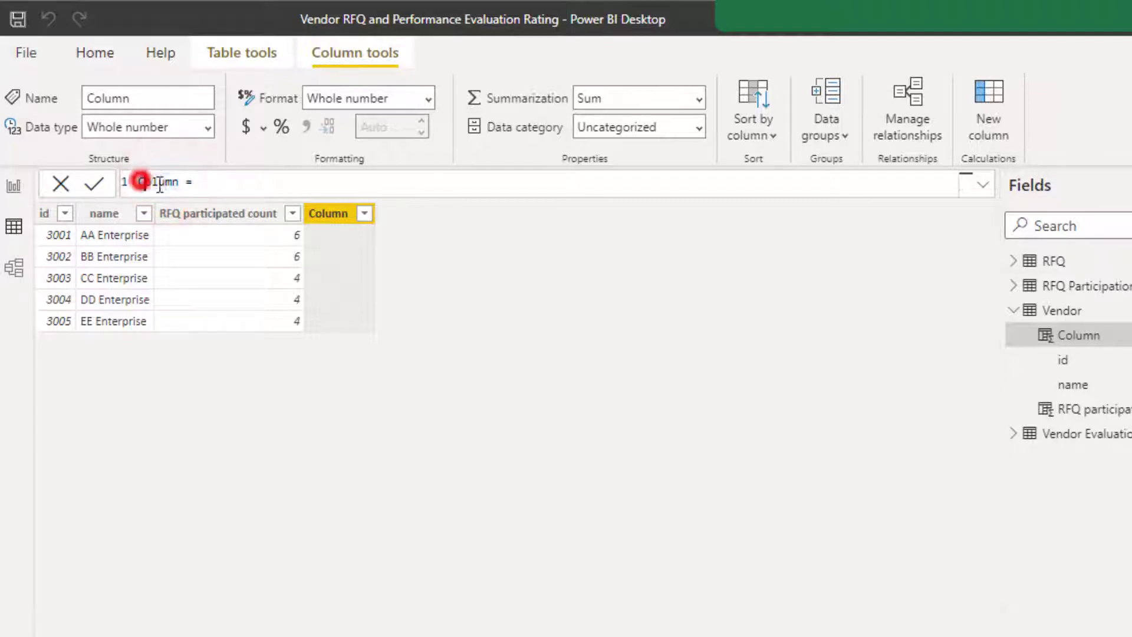
{"action": "double_click", "coordinate": [142, 182]}
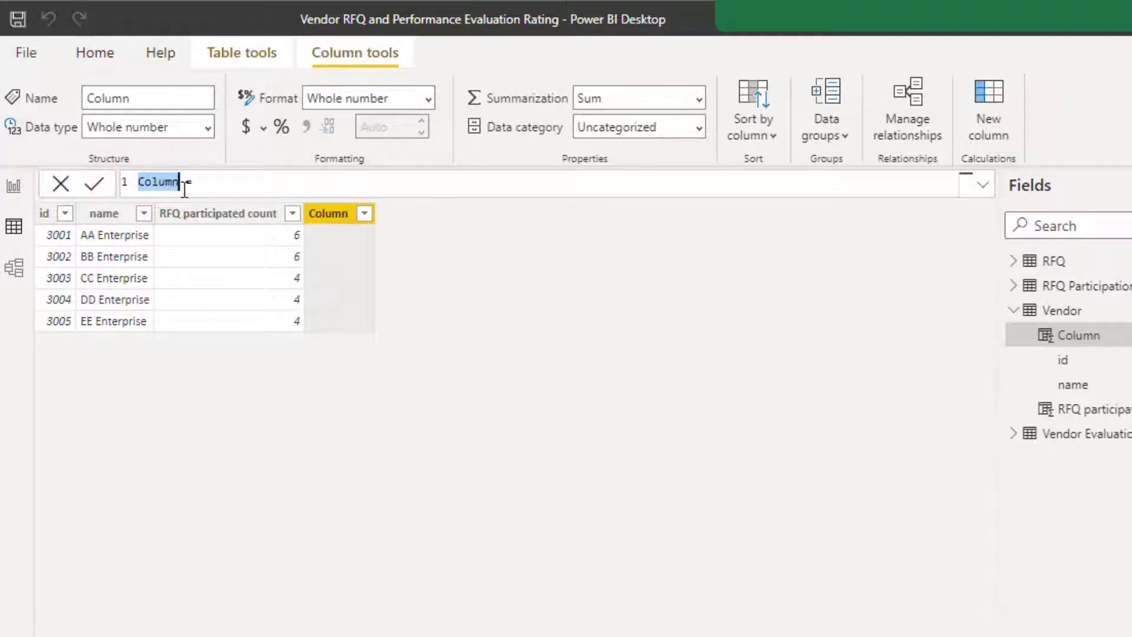
{"action": "type", "text": "RFQ"}
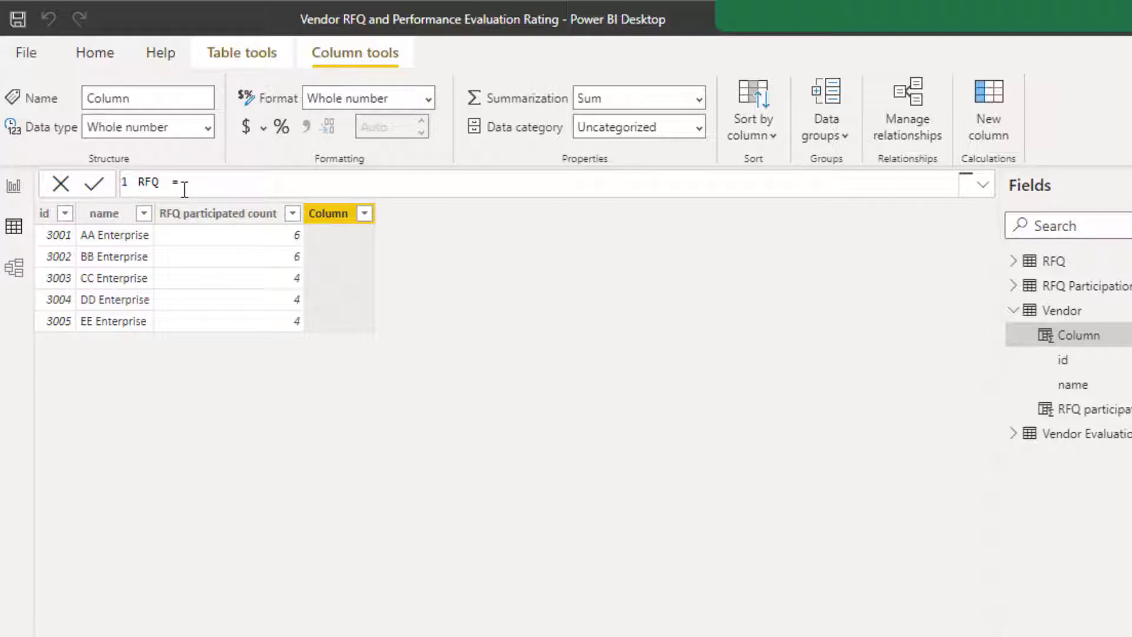
{"action": "type", "text": " participated"}
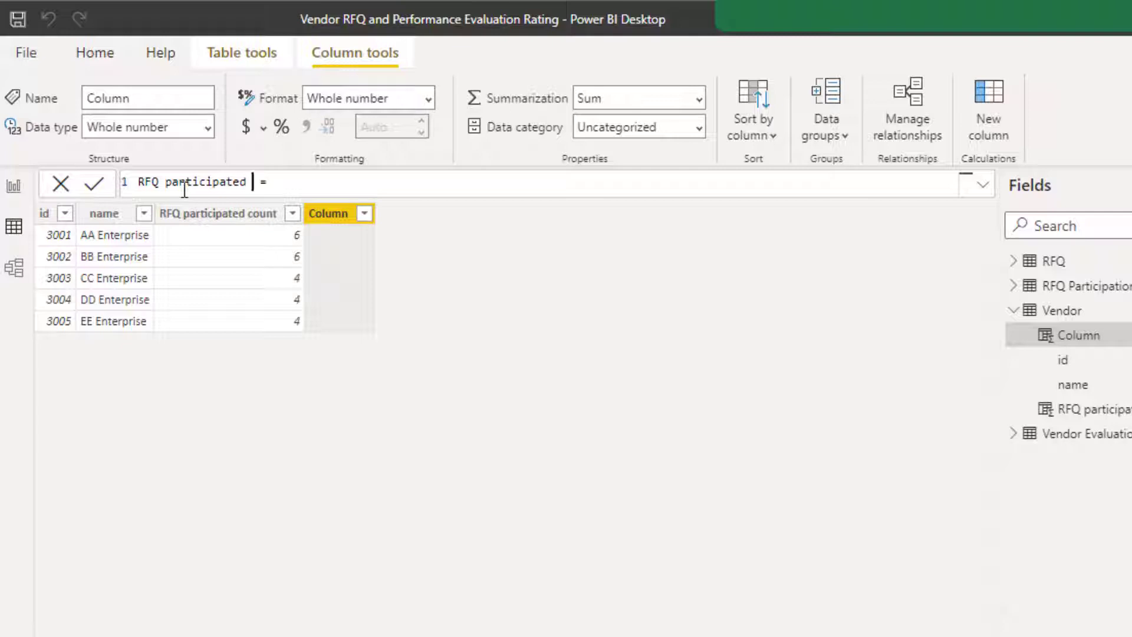
{"action": "type", "text": " s"}
{"action": "key", "text": "BackSpace"}
{"action": "type", "text": "total bid"}
- Enter and commit the formula CALCULATE(sum('RFQ Participation'[Total Bid]),FILTER('RFQ Participation','RFQ Participation'[Vendor id]=Vendor[id])) for RFQ participated total bid
{"action": "type", "text": "CALCULATE(sum('RFQ Participation'[Total Bid]),FILTER('RFQ Participation','RFQ Participation'[Vendor id]=Vendor[id]))"}
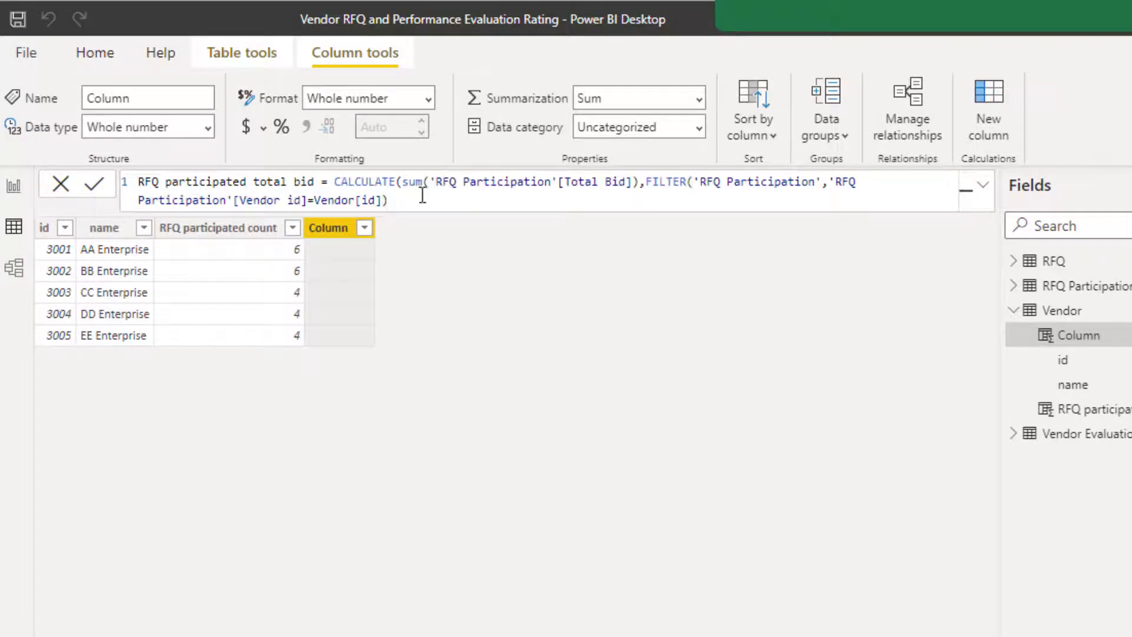
{"action": "left_click_drag", "start_coordinate": [412, 201], "coordinate": [144, 183]}
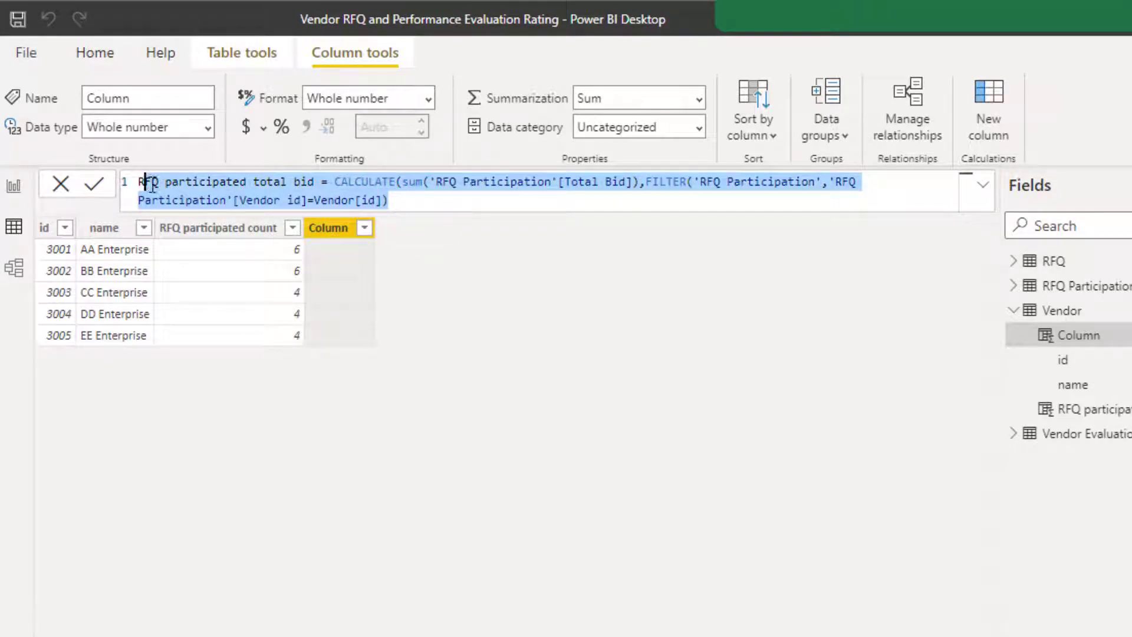
{"action": "left_click", "coordinate": [97, 186]}
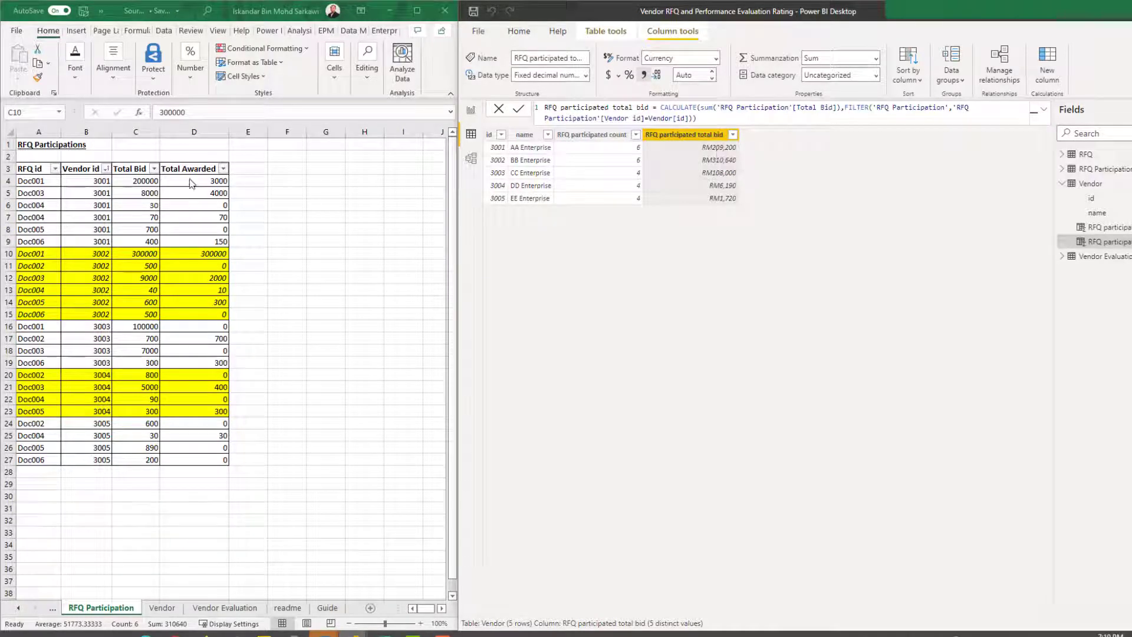
- Total the bids of vendors 3001 and 3005 in Excel's RFQ Participation sheet to verify the new column
{"action": "left_click_drag", "start_coordinate": [143, 180], "coordinate": [147, 239]}
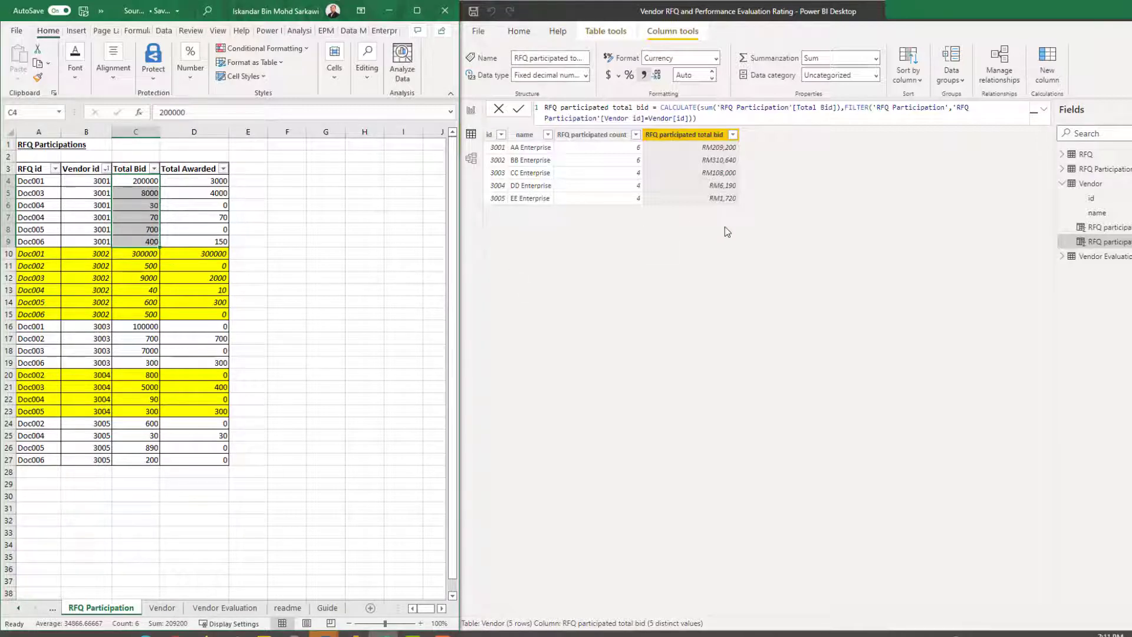
{"action": "left_click", "coordinate": [277, 356]}
{"action": "left_click_drag", "start_coordinate": [146, 424], "coordinate": [150, 461]}
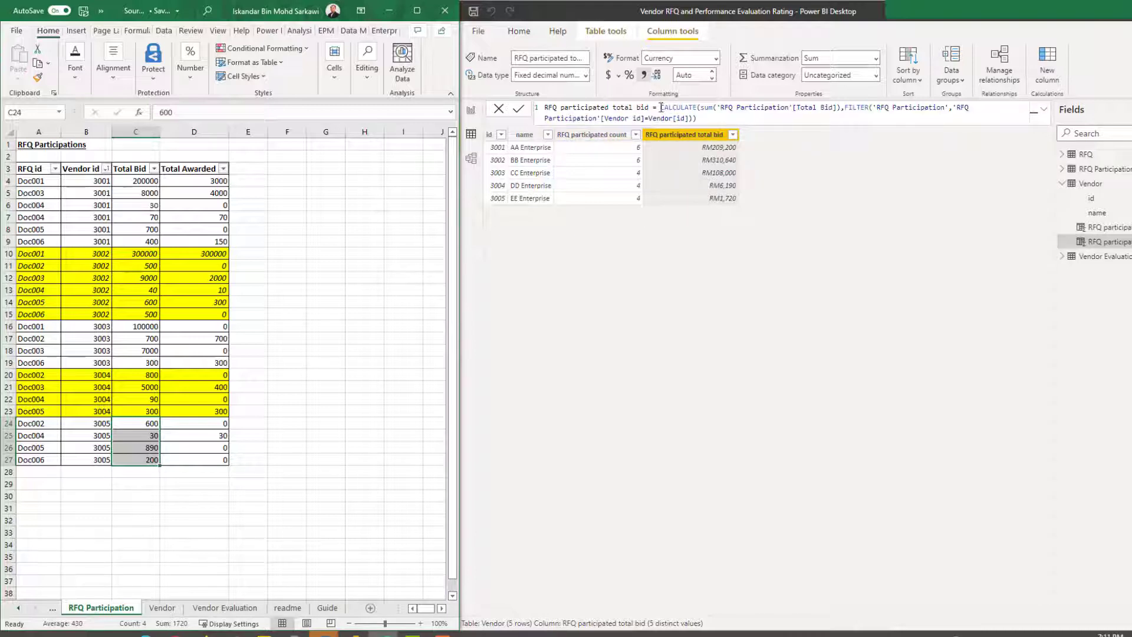
- Review the total bid formula's CALCULATE and sum parts against the Total Bid column in Excel's RFQ Participation sheet
{"action": "left_click_drag", "start_coordinate": [661, 107], "coordinate": [693, 111]}
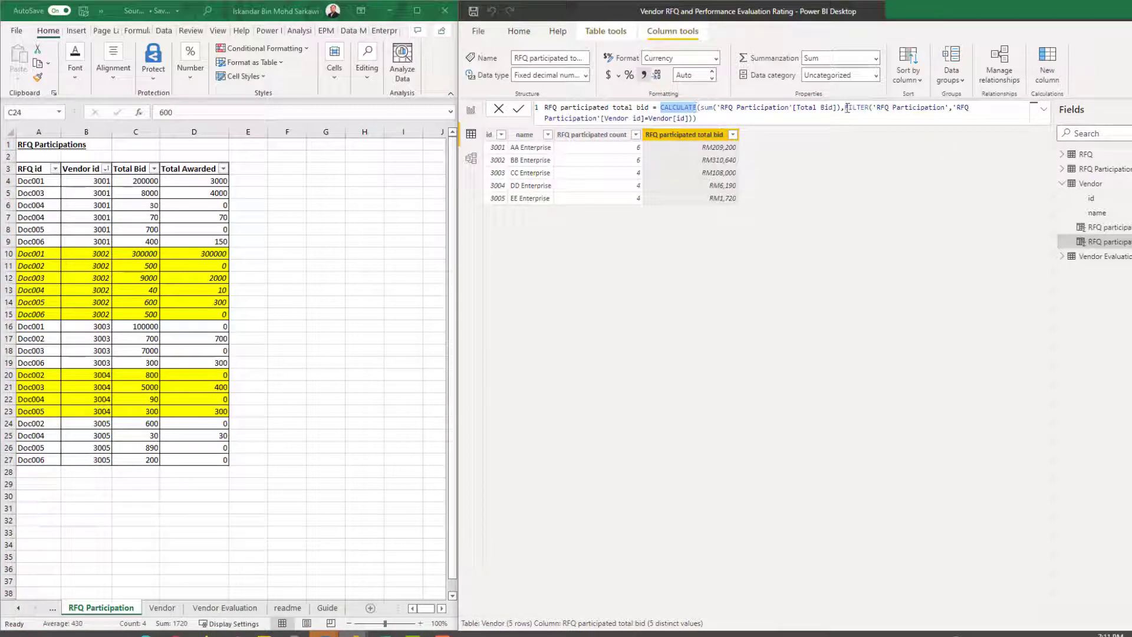
{"action": "left_click", "coordinate": [706, 108]}
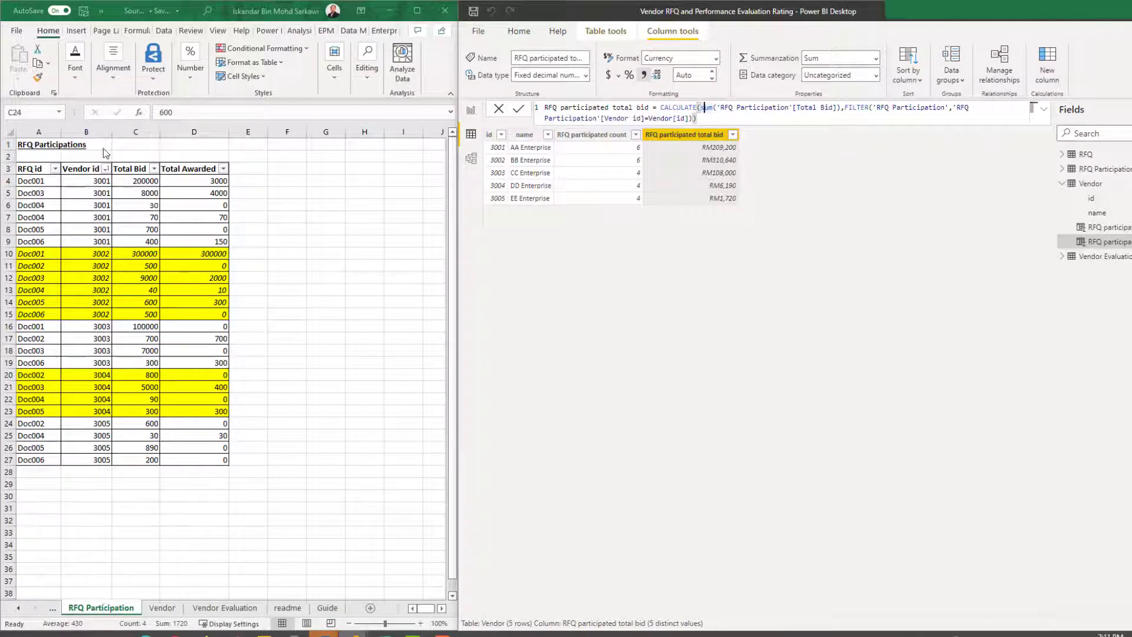
{"action": "left_click", "coordinate": [136, 131]}
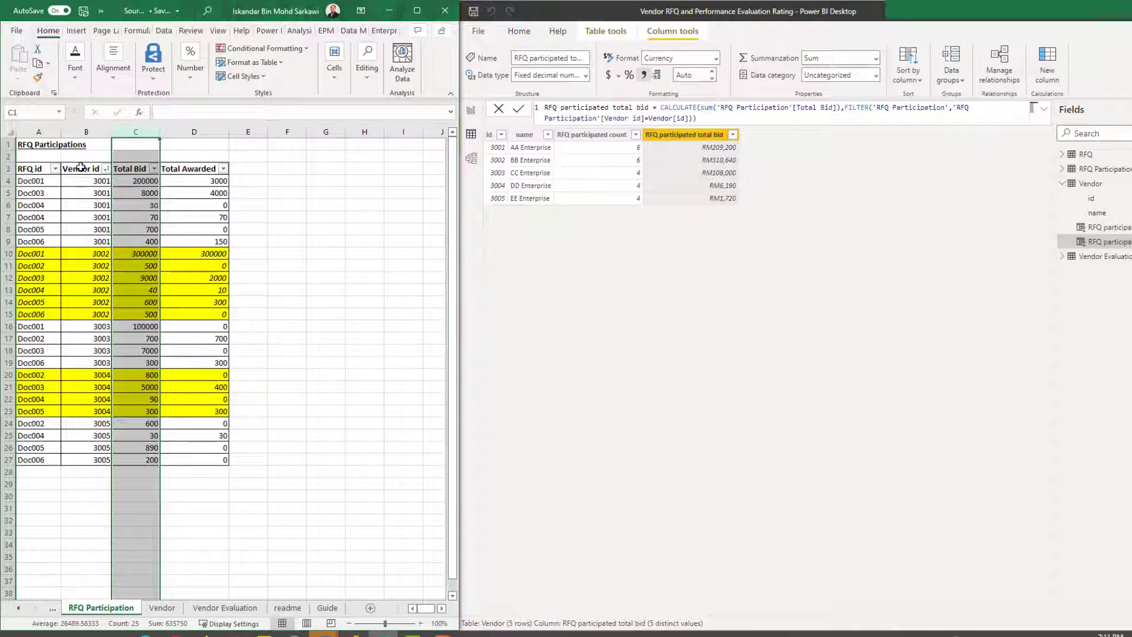
- Review the total bid formula's FILTER part against the Vendor id column in Excel's RFQ Participation sheet
{"action": "left_click", "coordinate": [86, 132]}
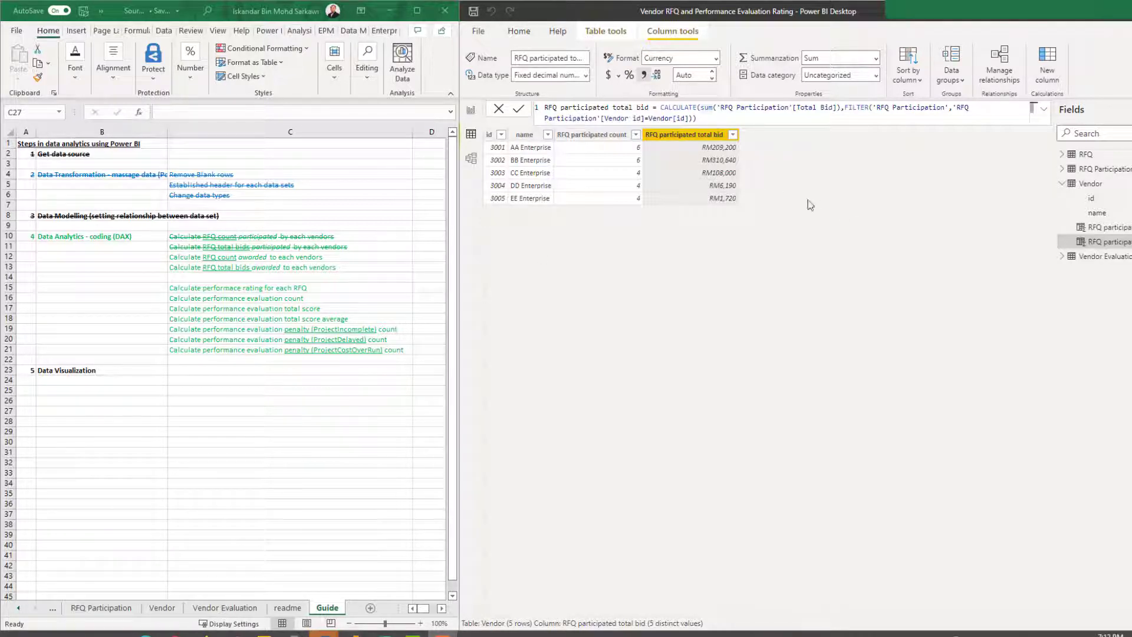
- In Power BI's Vendor table, add the calculated column RFQ awarded count = CALCULATE(COUNT('RFQ Participation'[Total Awarded]), FILTER('RFQ Participation', 'RFQ Participation'[Vendor id]=Vendor[id]),'RFQ Participation'[Total Awarded]<>0)
{"action": "left_click", "coordinate": [809, 159]}
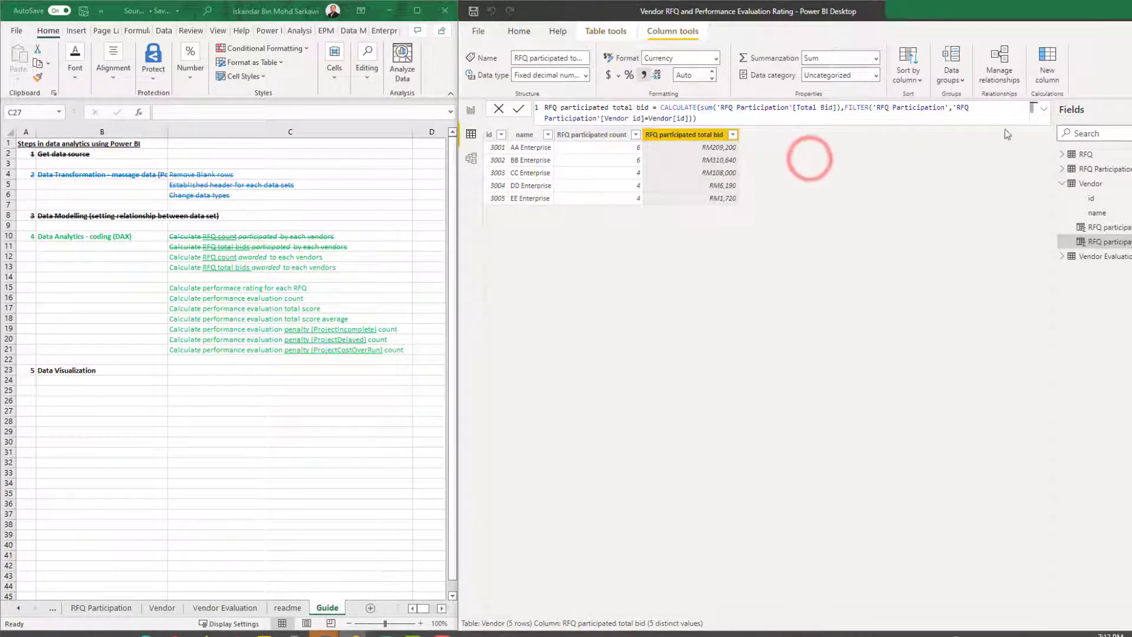
{"action": "left_click", "coordinate": [1048, 59]}
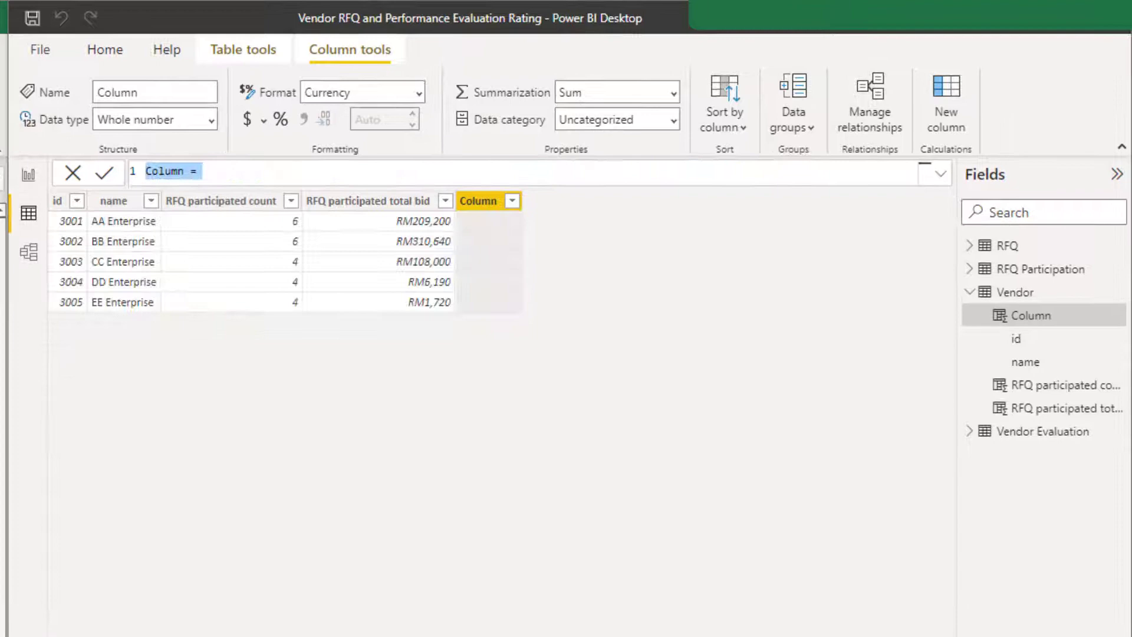
{"action": "type", "text": "RFQ awarded count = CALCULATE(COUNT('RFQ Participation'[Total Awarded]), FILTER('RFQ Participation', 'RFQ Participation'[Vendor id]=Vendor[id]),'RFQ Participation'[Total Awarded]<>0)"}
{"action": "key", "text": "Return"}
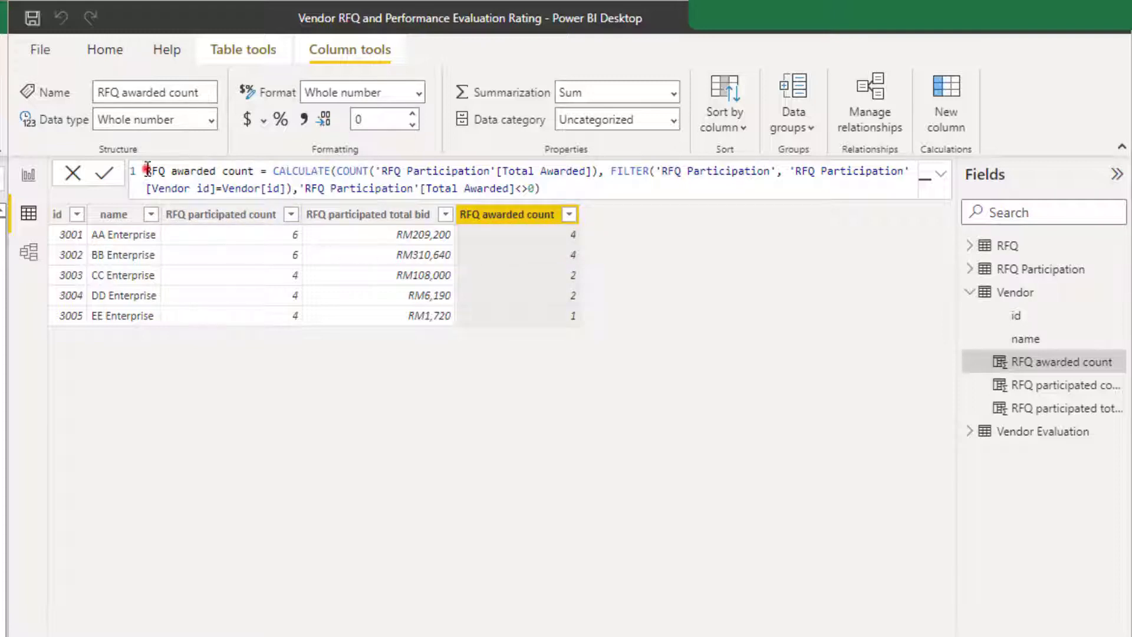
- Review the awarded count formula and check its result against vendor 3001's Total Awarded entries in Excel's RFQ Participation sheet
{"action": "left_click_drag", "start_coordinate": [147, 171], "coordinate": [299, 187]}
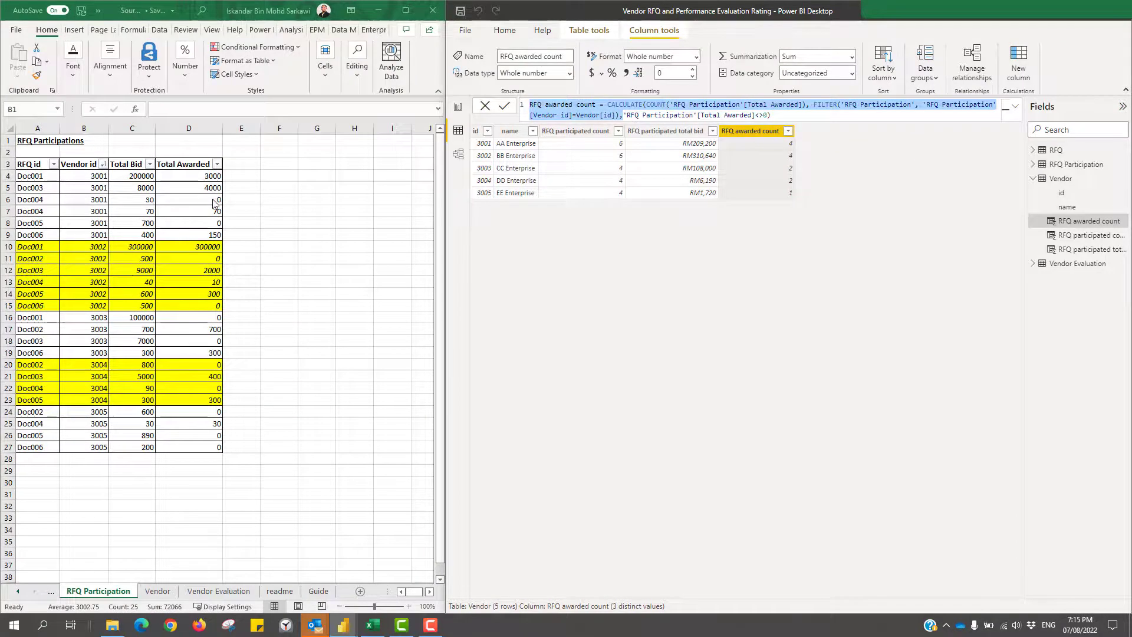
{"action": "left_click", "coordinate": [214, 201]}
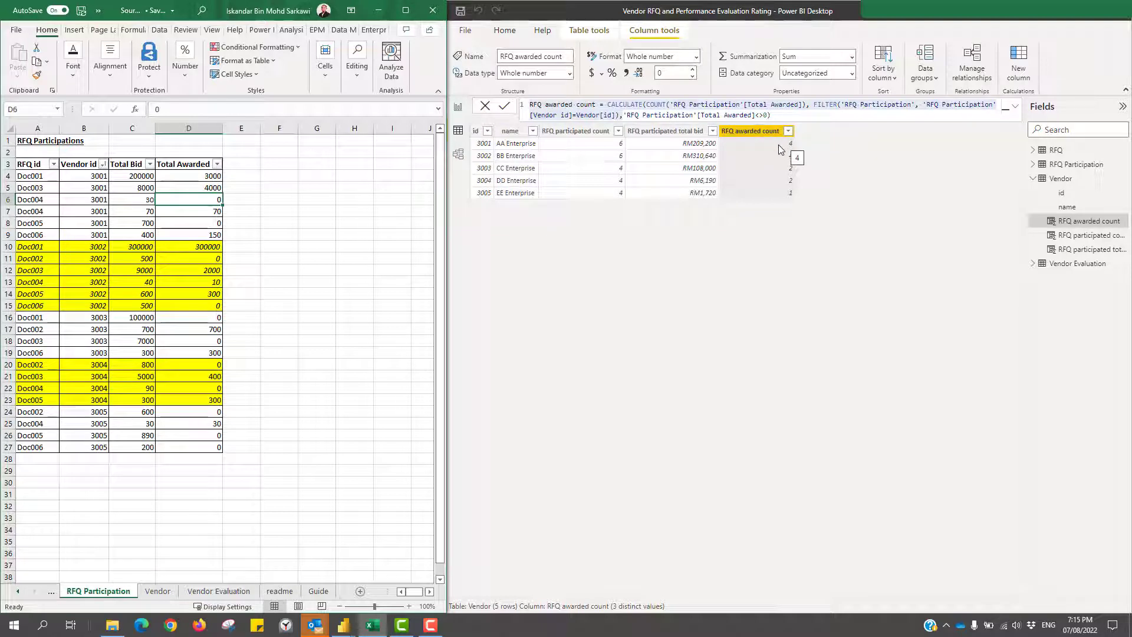
{"action": "left_click", "coordinate": [248, 213]}
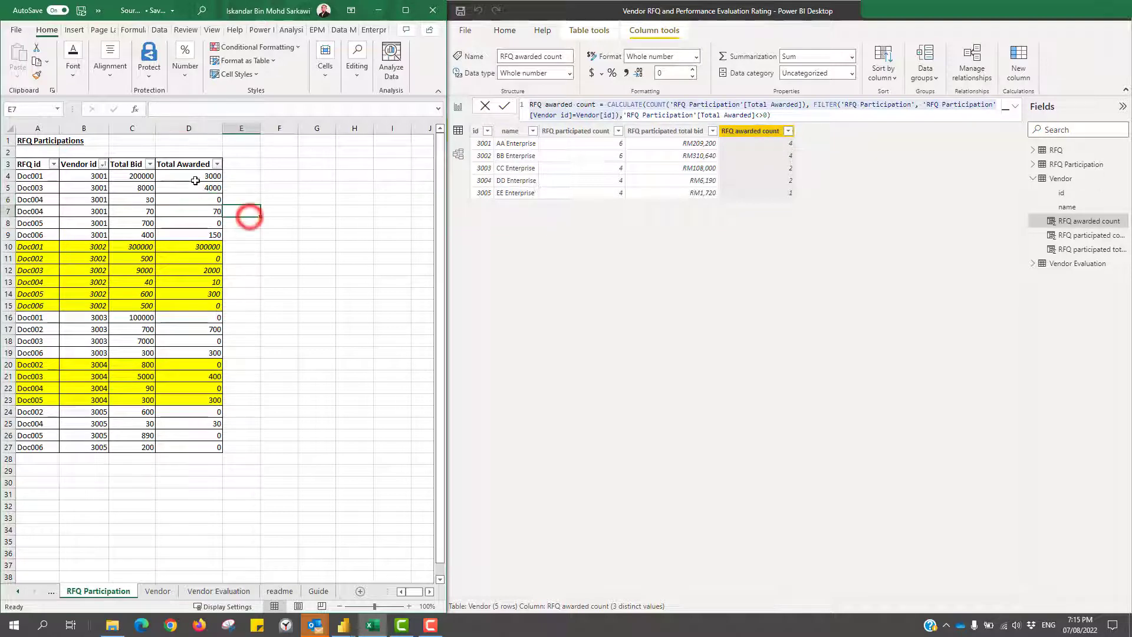
{"action": "left_click_drag", "start_coordinate": [191, 176], "coordinate": [205, 232]}
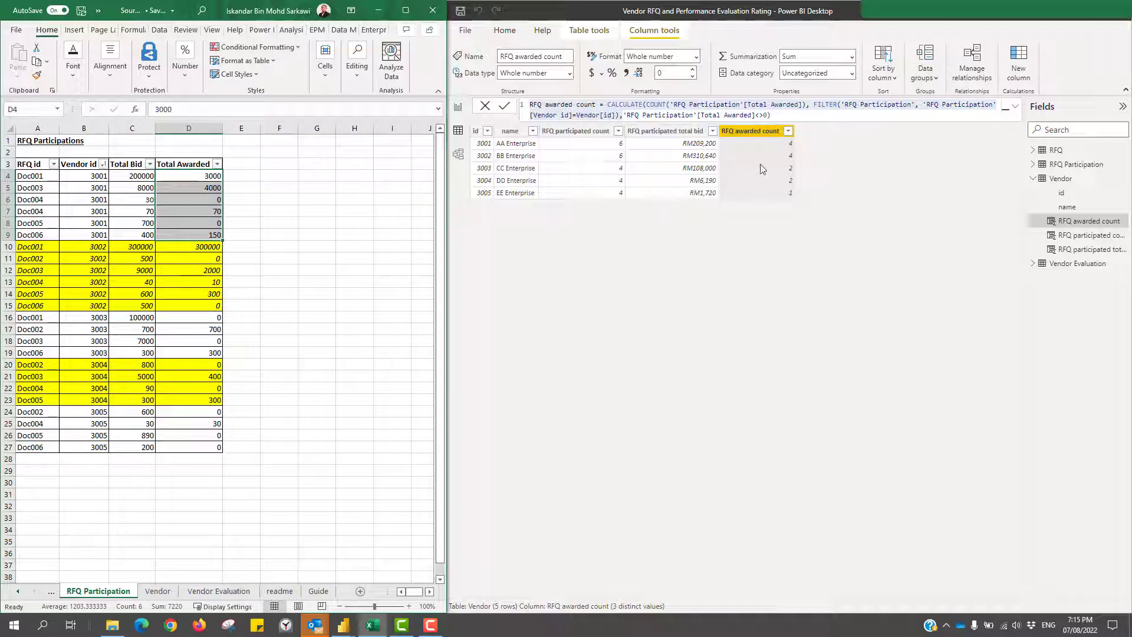
{"action": "left_click", "coordinate": [731, 249]}
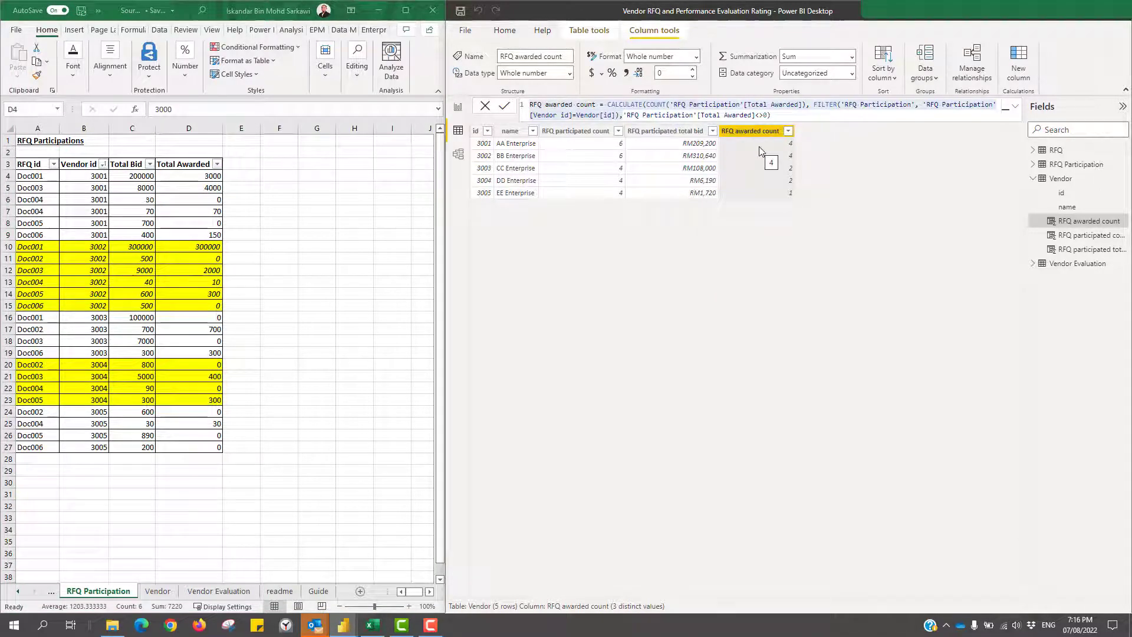
{"action": "left_click", "coordinate": [193, 178]}
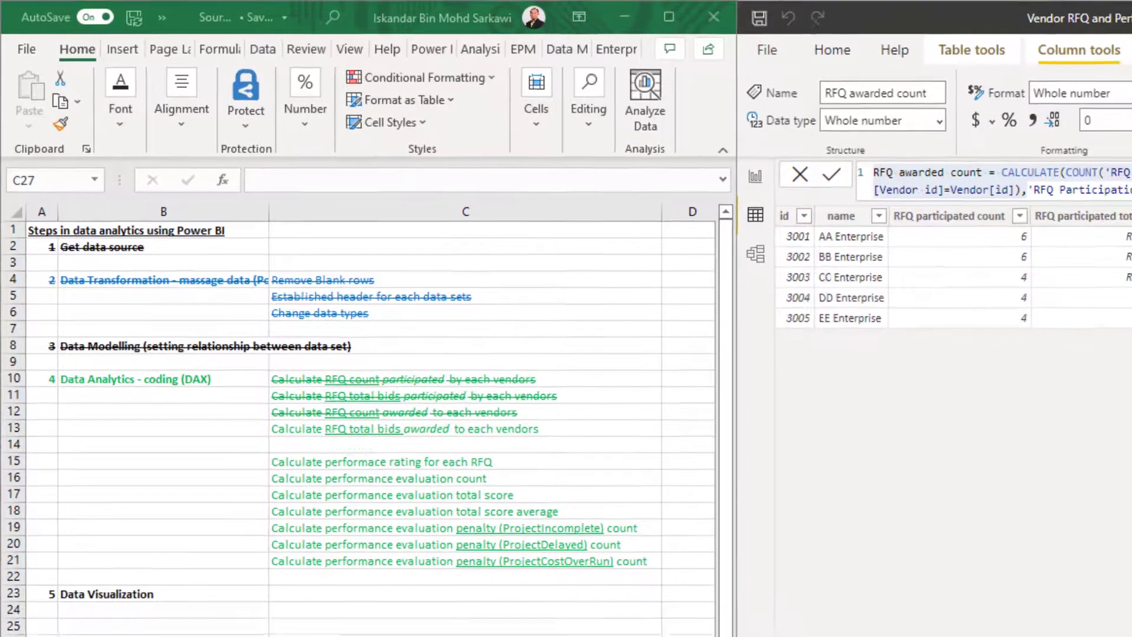
- In Power BI's Vendor table, add the calculated column RFQ awarded total bid = CALCULATE(sum('RFQ Participation'[Total Awarded]),FILTER('RFQ Participation','RFQ Participation'[Vendor id]=Vendor[id]))
{"action": "left_click", "coordinate": [827, 150]}
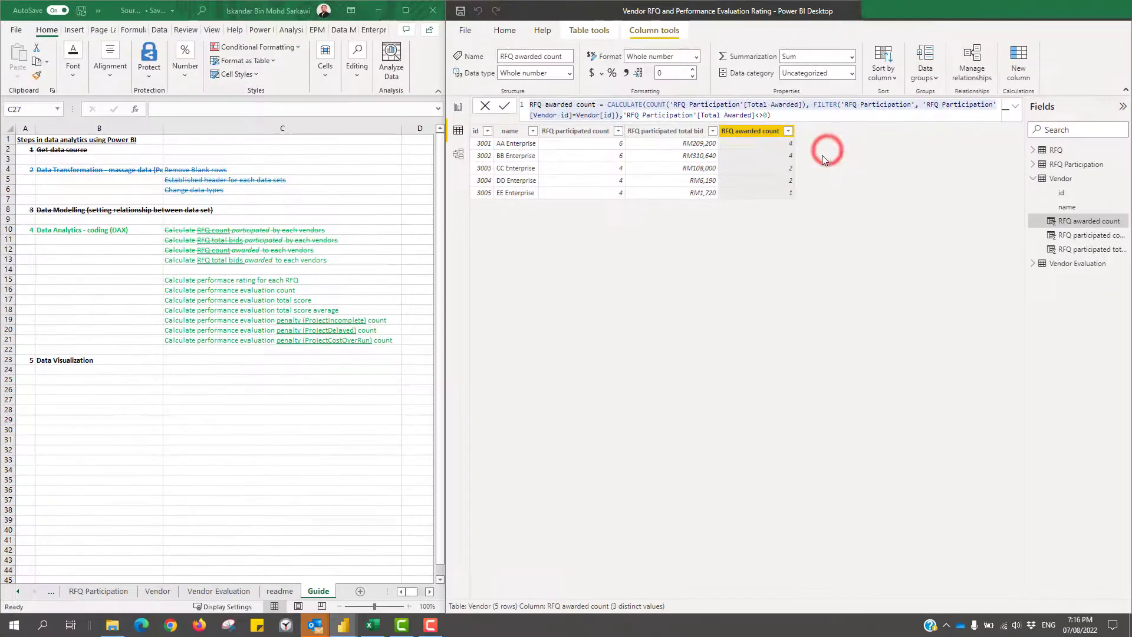
{"action": "left_click", "coordinate": [1020, 54]}
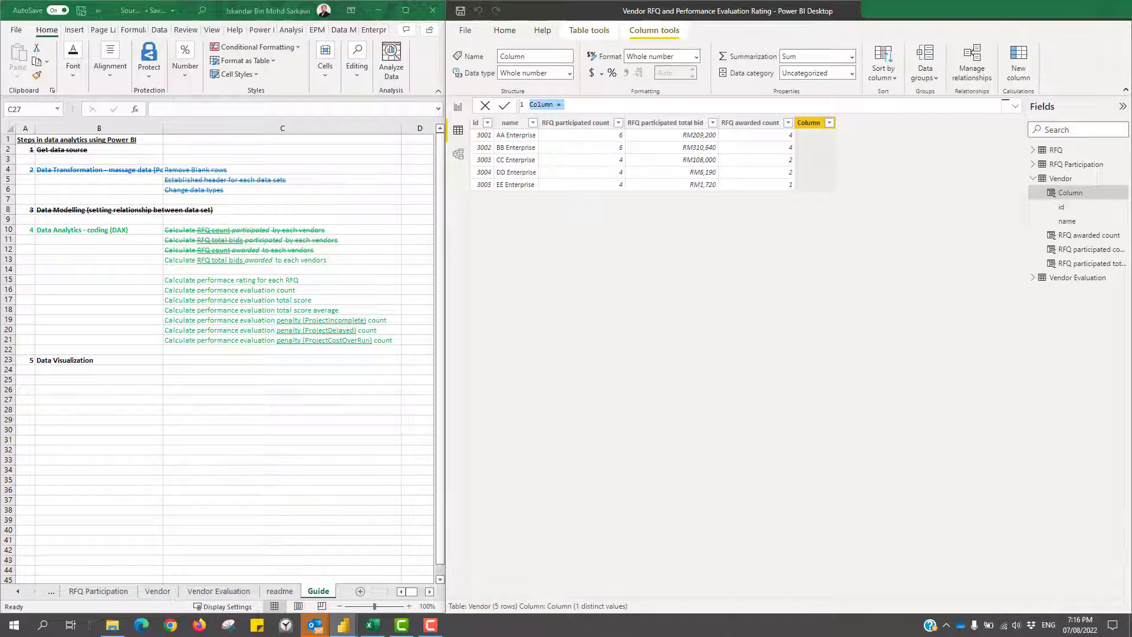
{"action": "type", "text": "RFQ"}
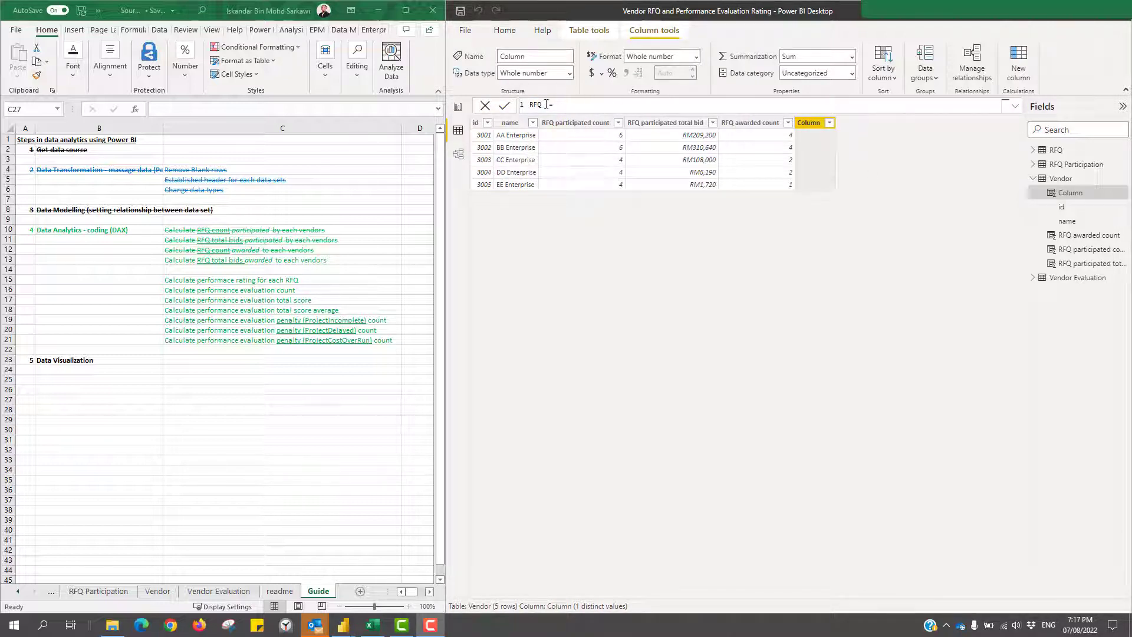
{"action": "type", "text": " awarded total"}
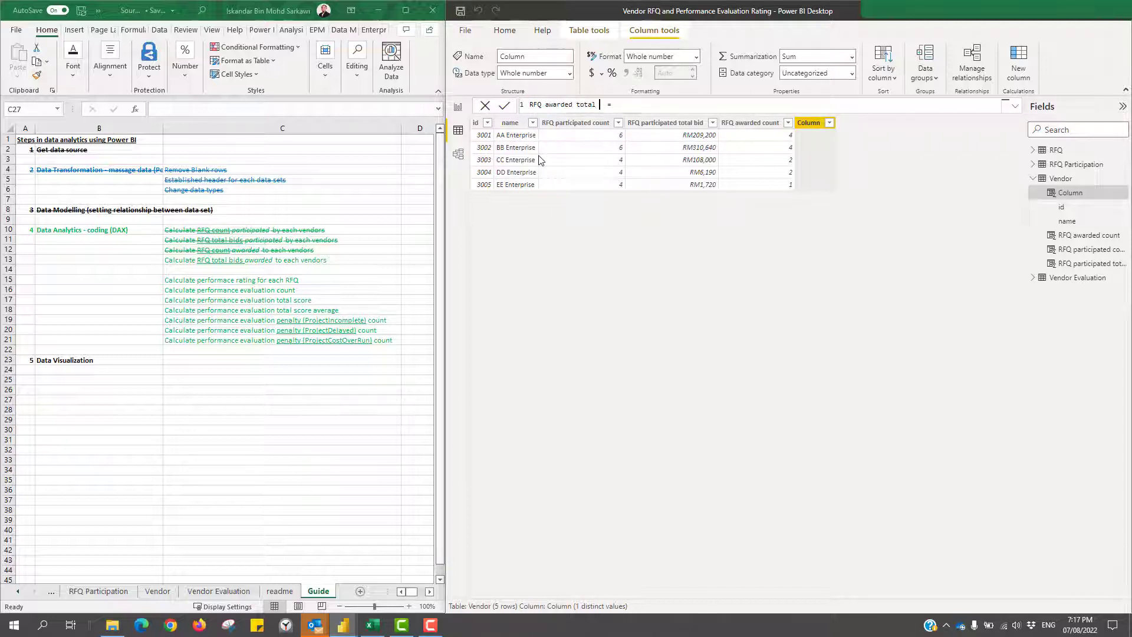
{"action": "type", "text": "d"}
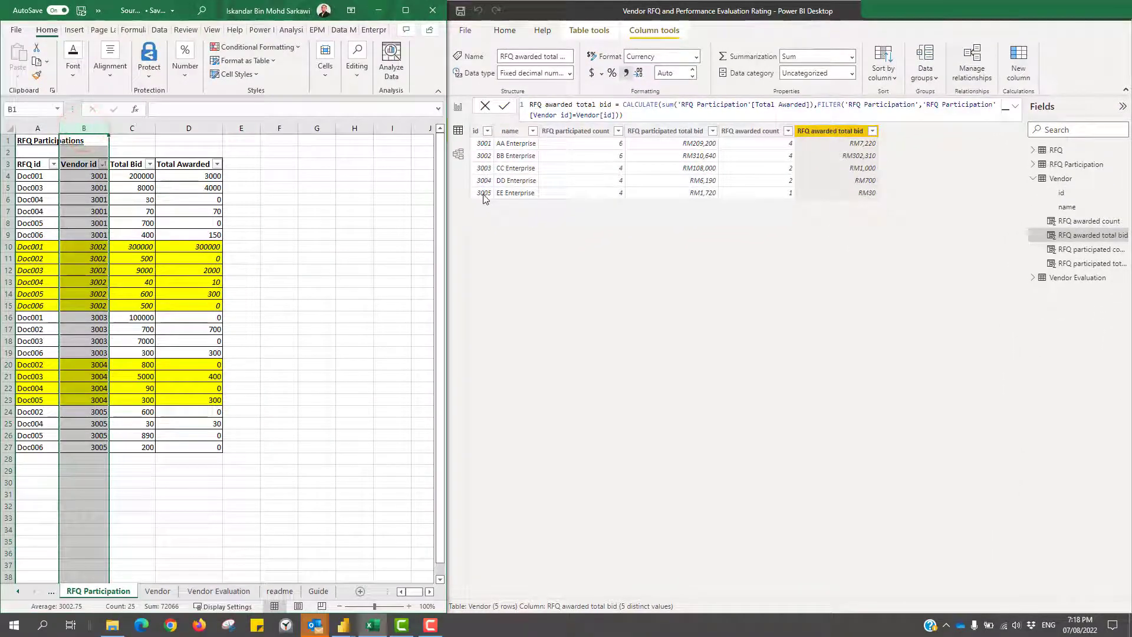
- Check the awarded amounts of vendors 3005 and 3004 in Excel's RFQ Participation sheet against the RFQ awarded total bid column
{"action": "left_click", "coordinate": [284, 225]}
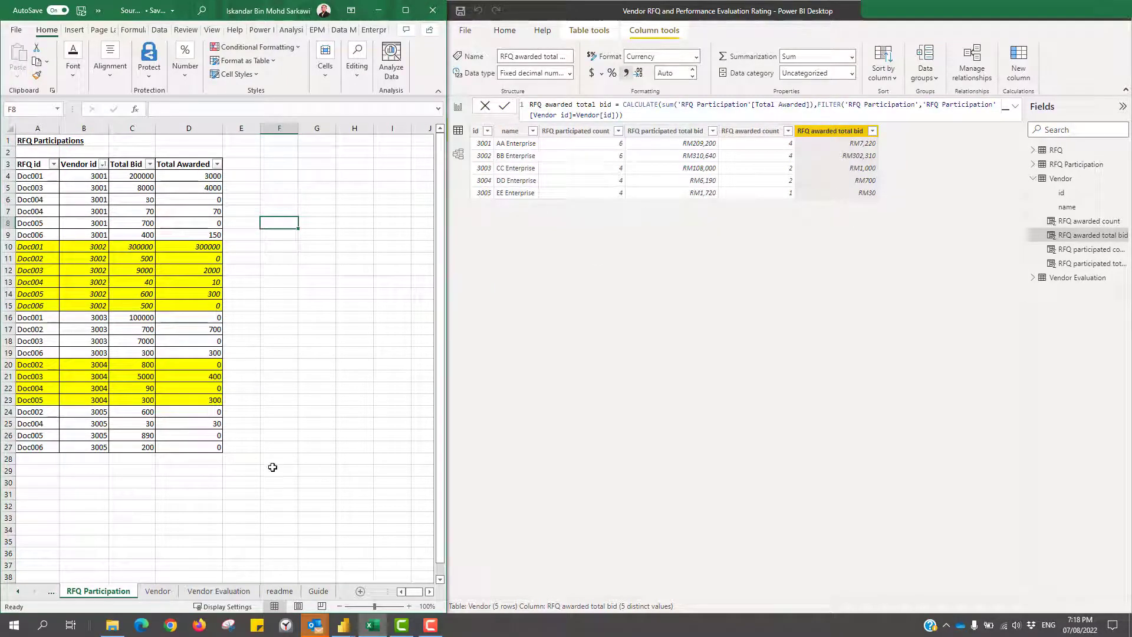
{"action": "left_click", "coordinate": [210, 424]}
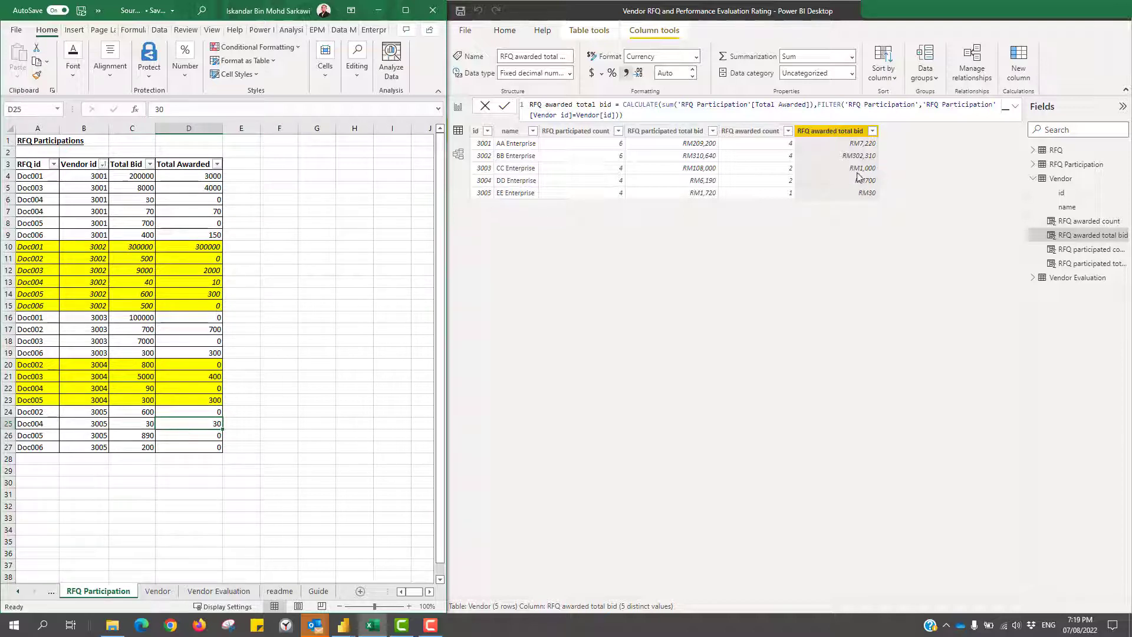
{"action": "left_click_drag", "start_coordinate": [221, 378], "coordinate": [217, 401]}
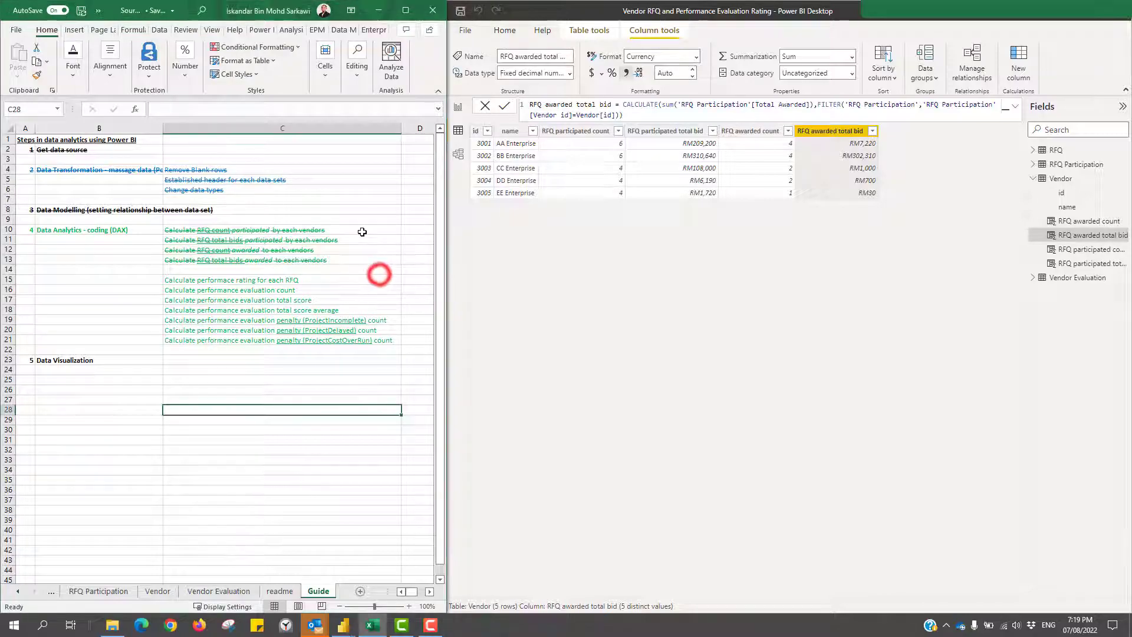
- Review the four struck-out RFQ calculation tasks in Excel's Guide sheet, and open the Vendor Evaluation table in Power BI
{"action": "left_click_drag", "start_coordinate": [364, 230], "coordinate": [364, 255]}
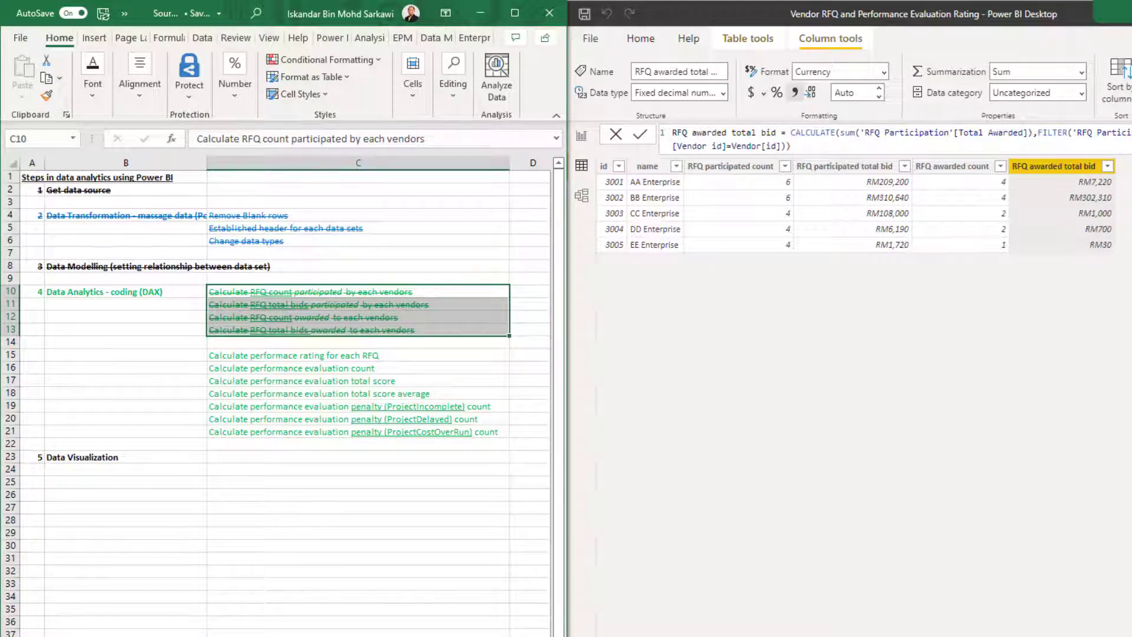
{"action": "left_click", "coordinate": [372, 508]}
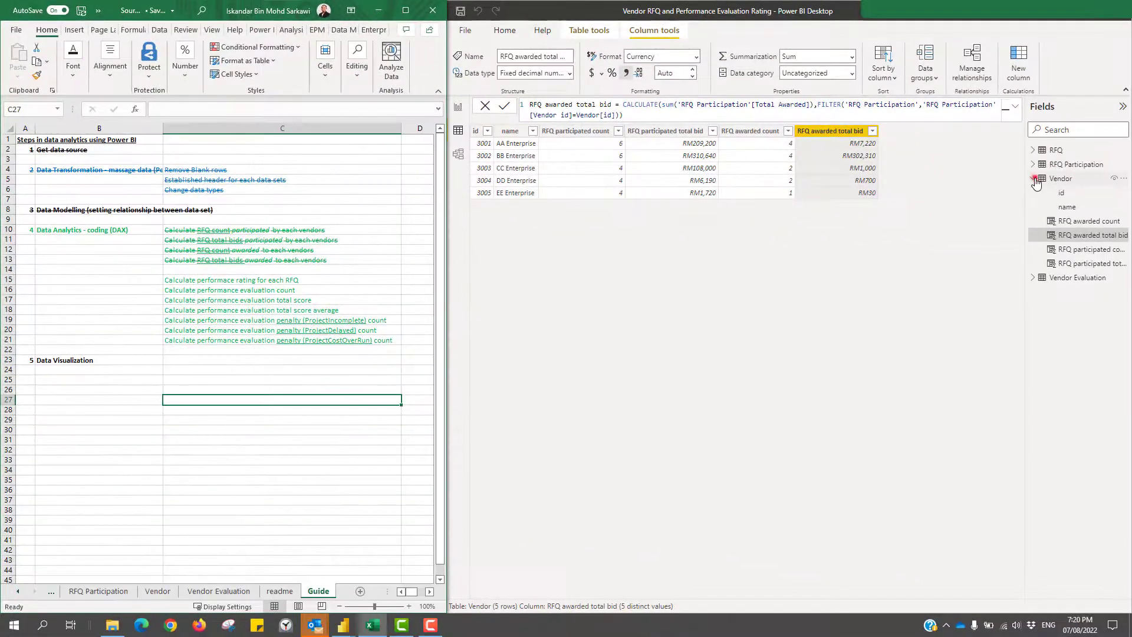
{"action": "left_click", "coordinate": [1034, 179]}
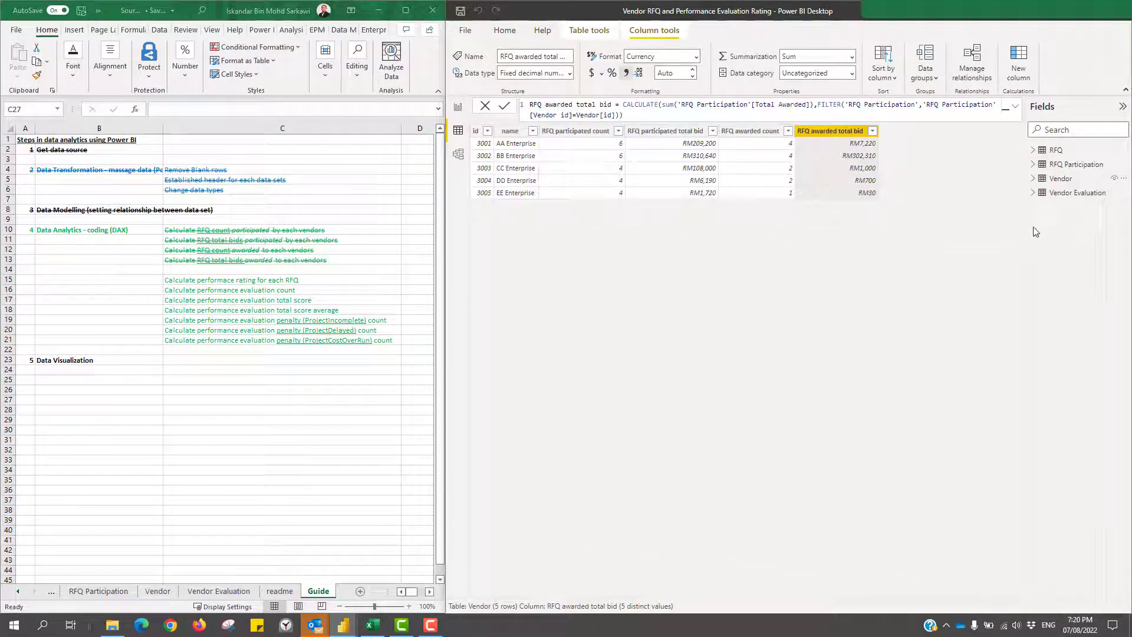
{"action": "left_click", "coordinate": [1060, 195]}
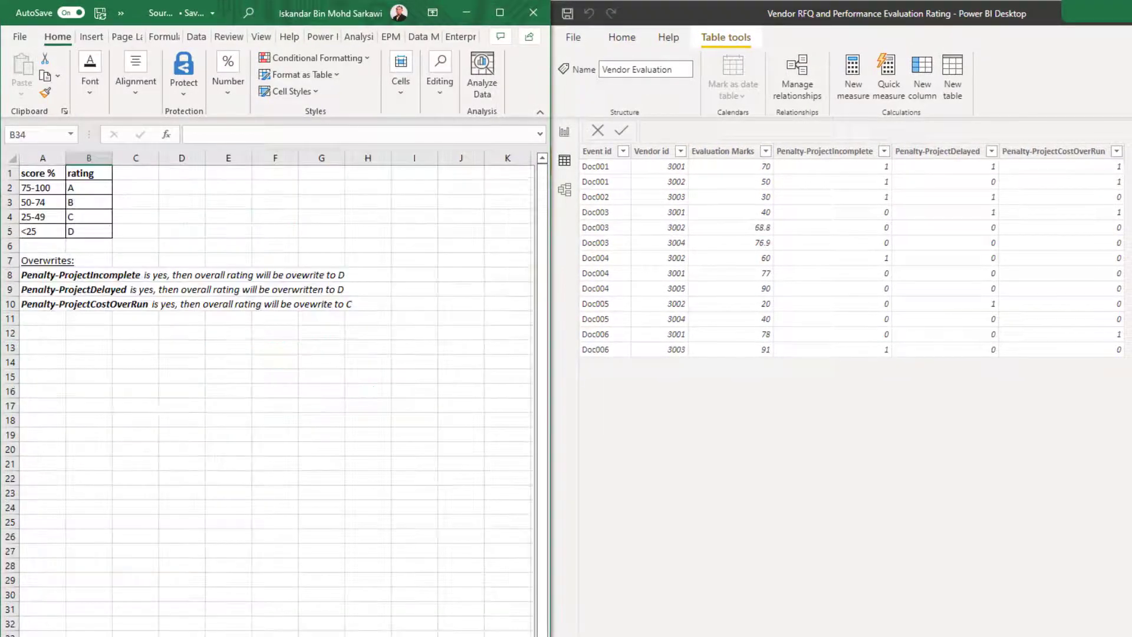
- Enlarge and read the score-to-rating scale and penalty overwrite rules in Excel's readme sheet
{"action": "left_click", "coordinate": [182, 494]}
{"action": "scroll", "coordinate": [183, 494], "scroll_direction": "up", "scroll_amount": 2}
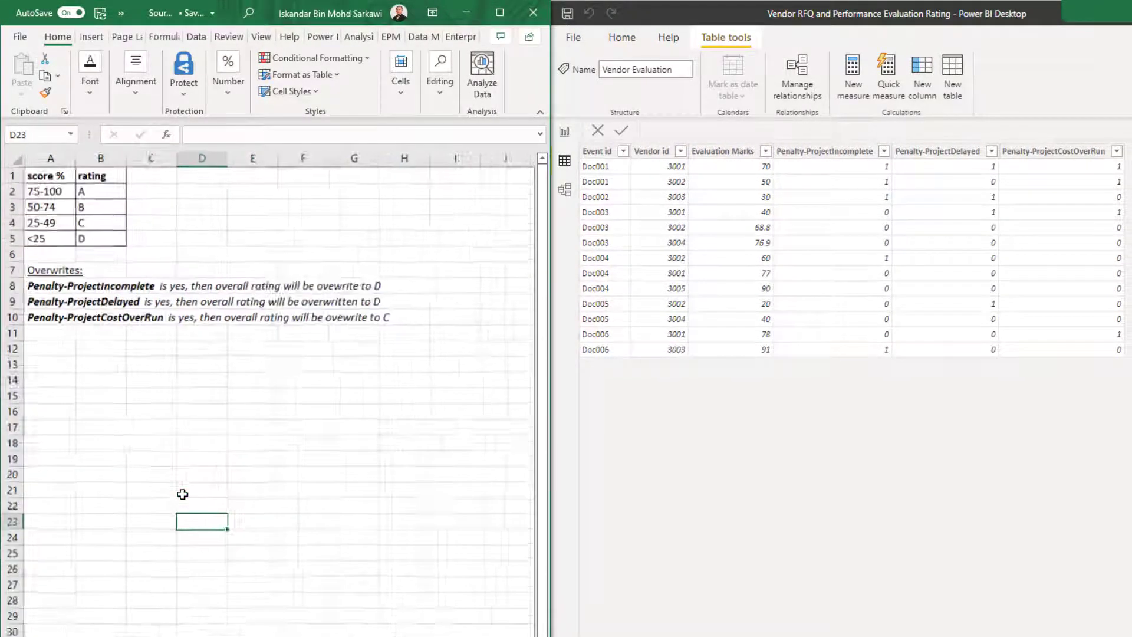
{"action": "scroll", "coordinate": [183, 494], "scroll_direction": "up", "scroll_amount": 1}
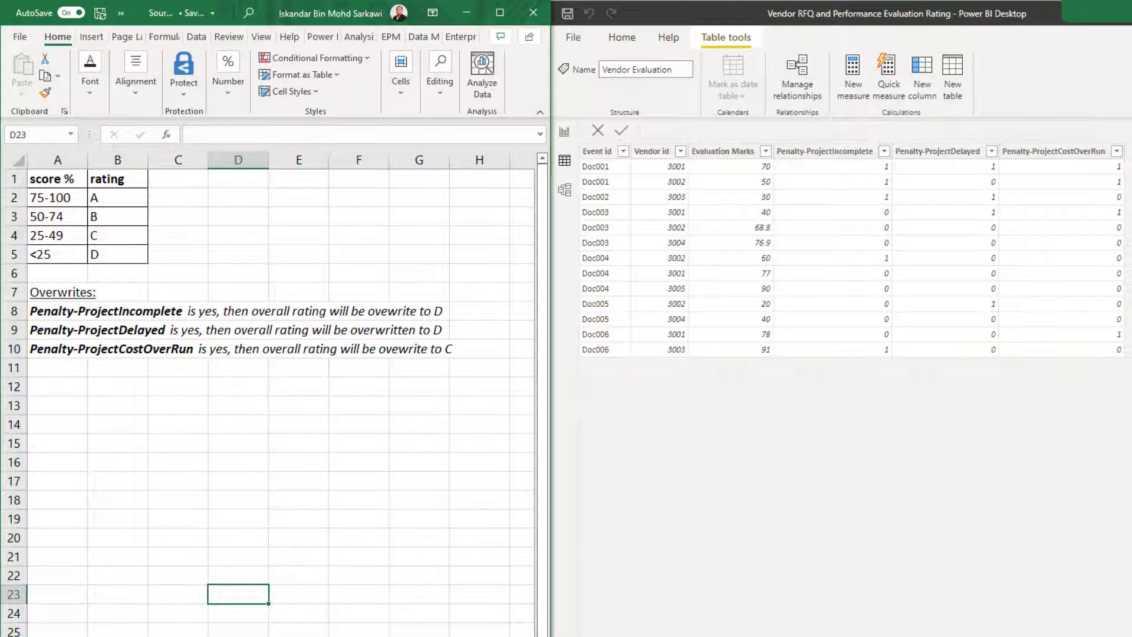
- Back in Power BI, rename the Vendor Evaluation table's Event id column to RFQ id
{"action": "left_click", "coordinate": [882, 264]}
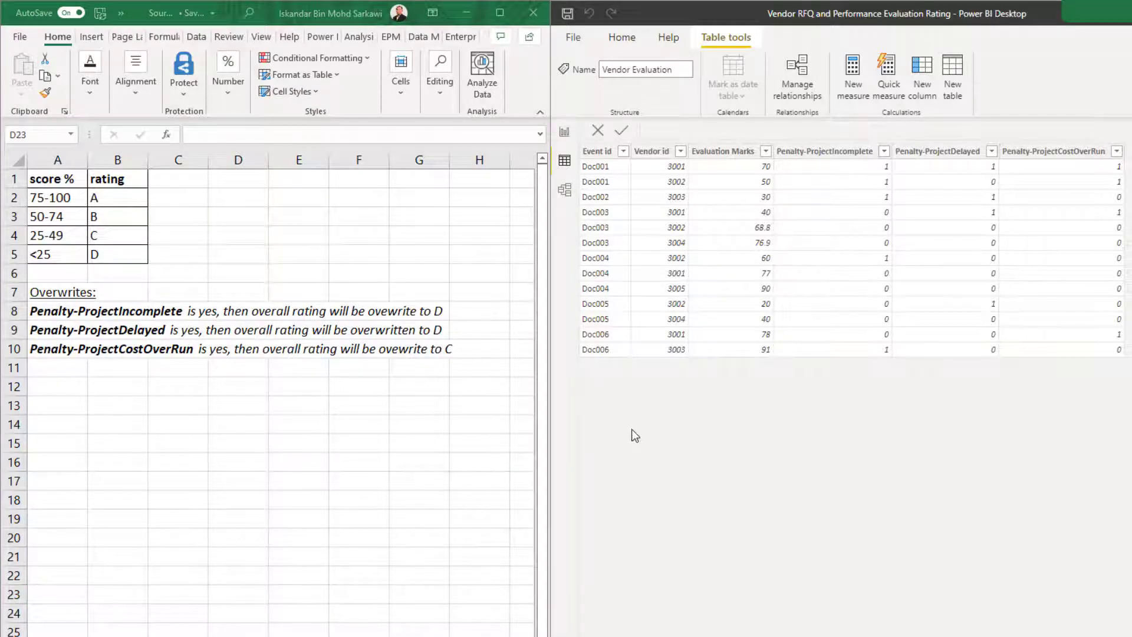
{"action": "left_click", "coordinate": [596, 153]}
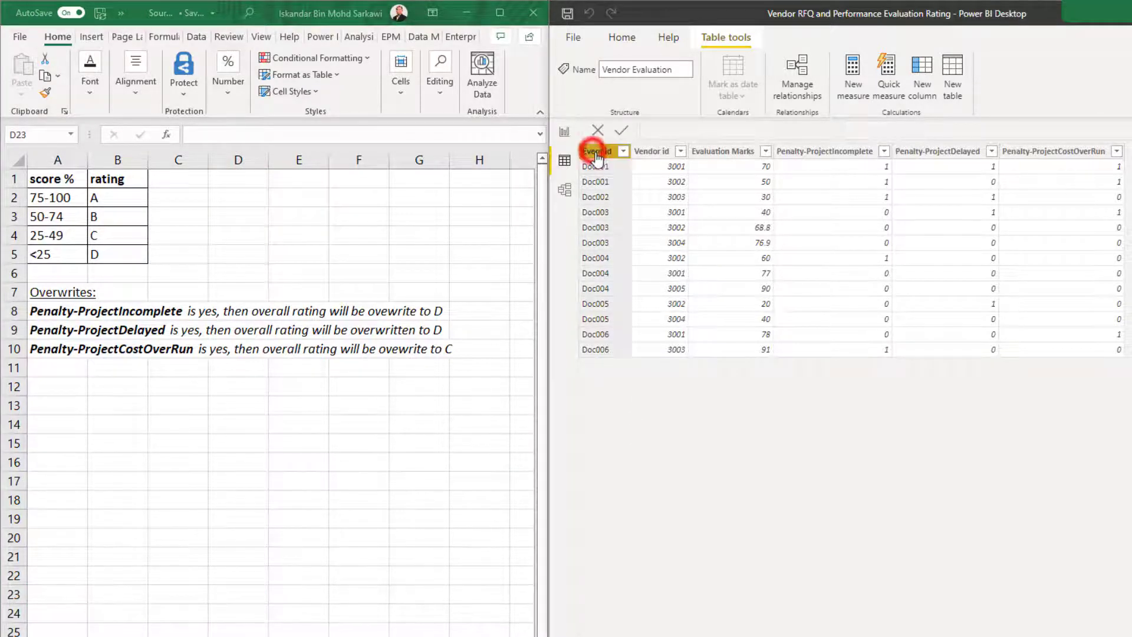
{"action": "left_click", "coordinate": [627, 69]}
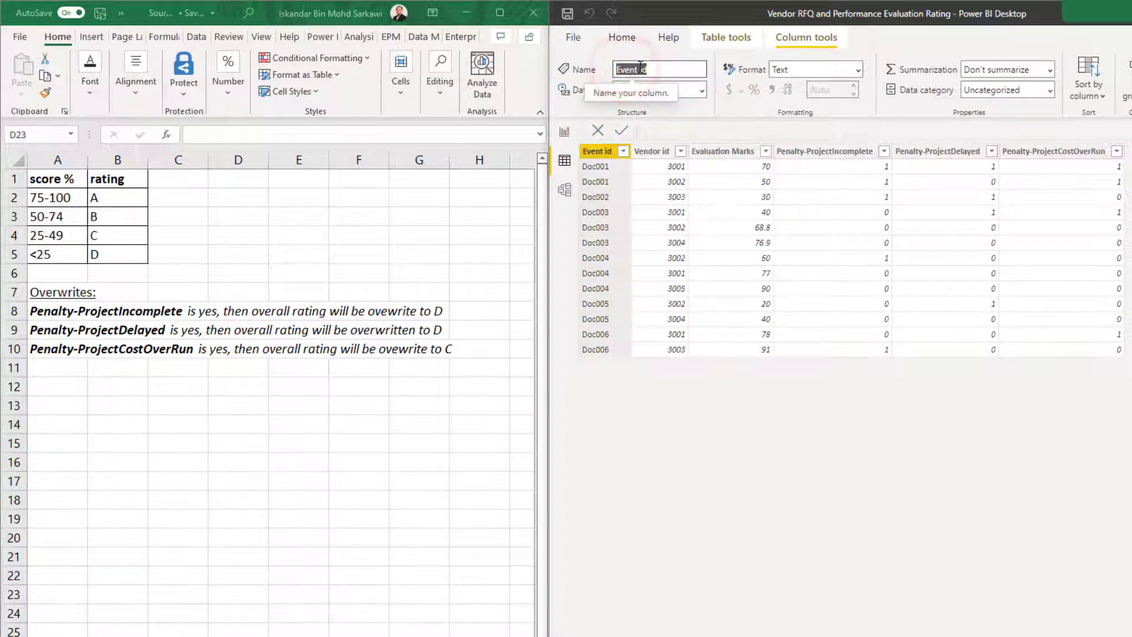
{"action": "left_click", "coordinate": [640, 68]}
{"action": "key", "text": "BackSpace"}
{"action": "key", "text": "BackSpace"}
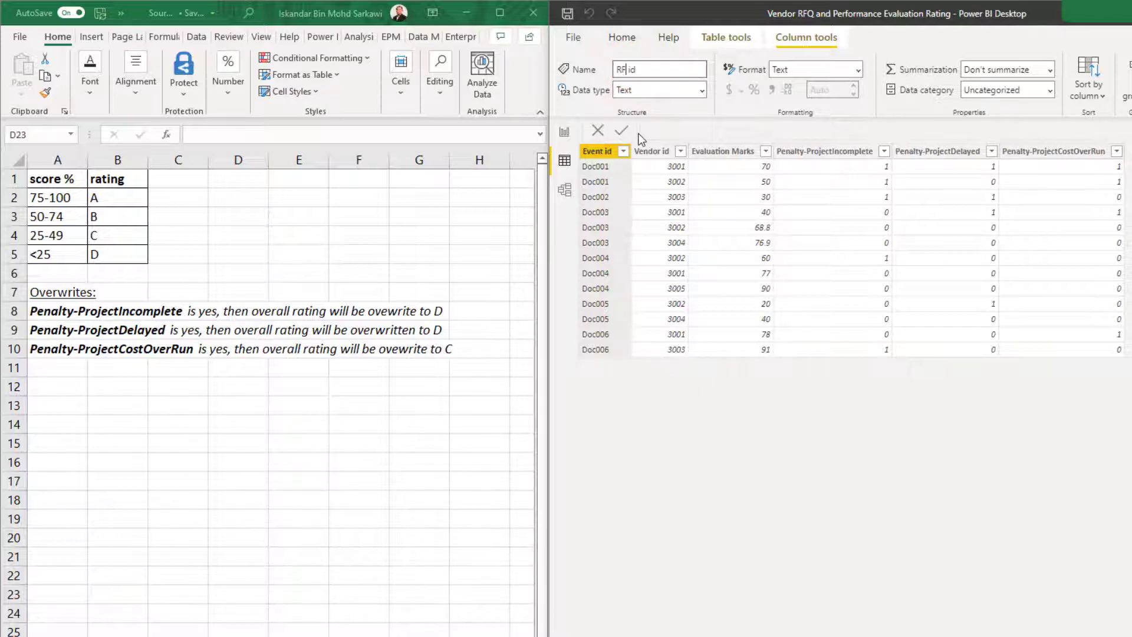
{"action": "key", "text": "Return"}
{"action": "left_click", "coordinate": [732, 515]}
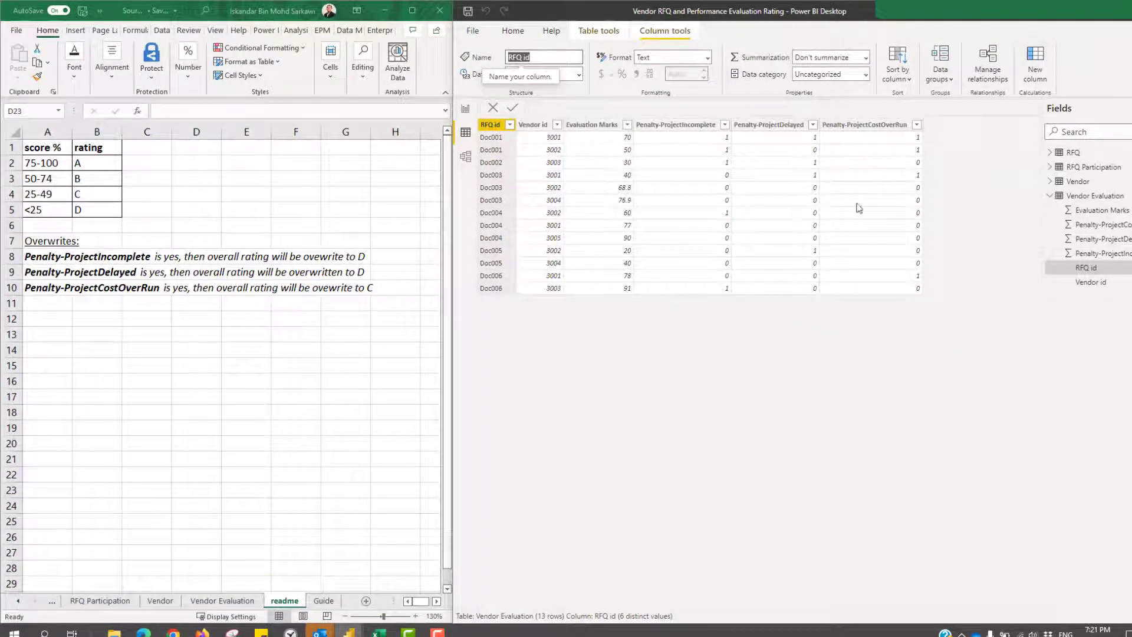
- Add a calculated column to the Vendor Evaluation table and name it rating
{"action": "left_click", "coordinate": [968, 139]}
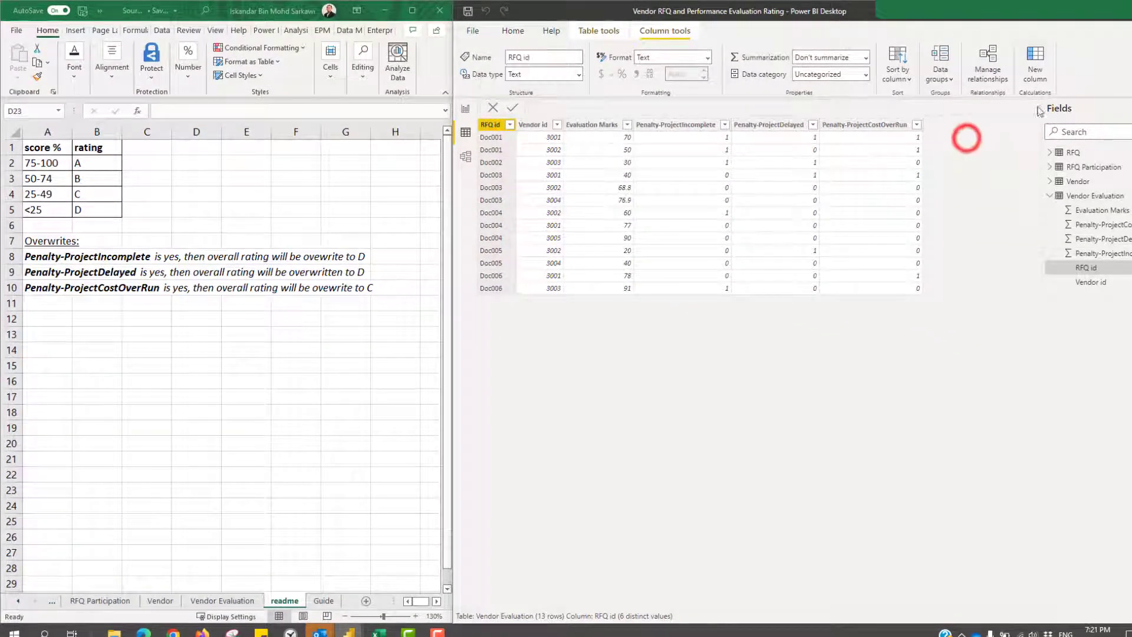
{"action": "left_click", "coordinate": [1038, 59]}
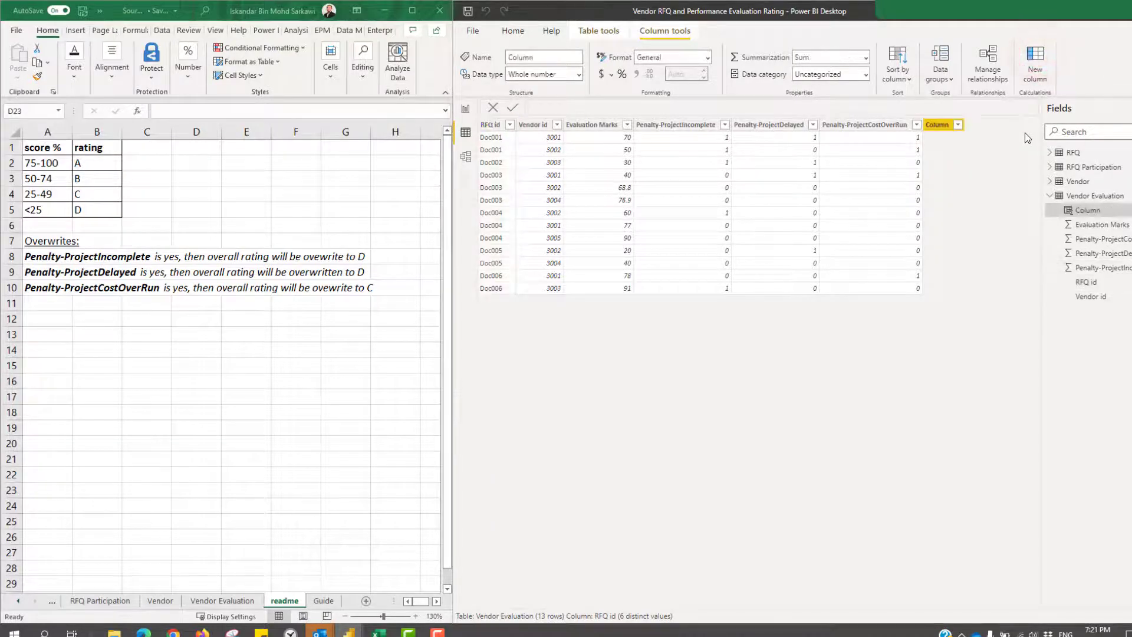
{"action": "double_click", "coordinate": [553, 107]}
{"action": "type", "text": "rati"}
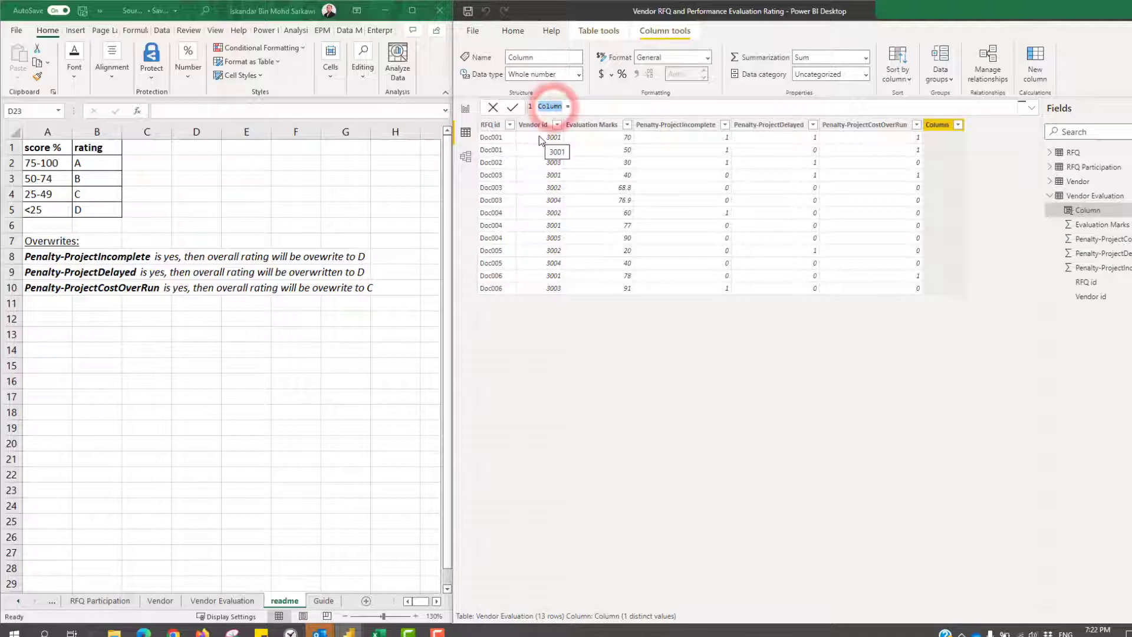
{"action": "type", "text": "ng"}
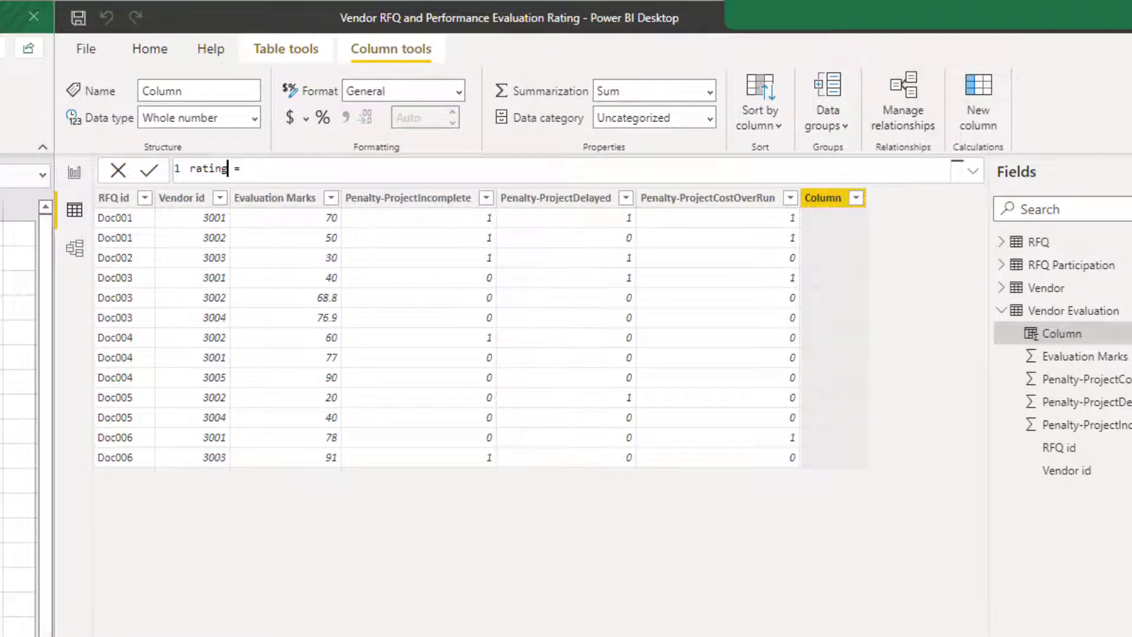
- Enter a SWITCH(TRUE()) rating formula: D for incomplete or delayed penalties, C for cost overrun, A/B/C for marks >= 75/50/25, otherwise D
{"action": "type", "text": "SWITCH(TRUE(),     'Vendor Evaluation'[Penalty-ProjectIncomplete] = 1 || 'Vendor Evaluation'[Penalty-ProjectDelayed] = 1, \"D\",     'Vendor Evaluation'[Penalty-ProjectCostOverRun] = 1, \"C\",     'vendor evaluation'[evaluation marks] >= 75, \"A\",     'vendor evaluation'[evaluation marks] >= 50, \"B\",     'vendor evaluation'[evaluation marks] >= 25, \"C\",     \"D\"    )"}
{"action": "key", "text": "Return"}
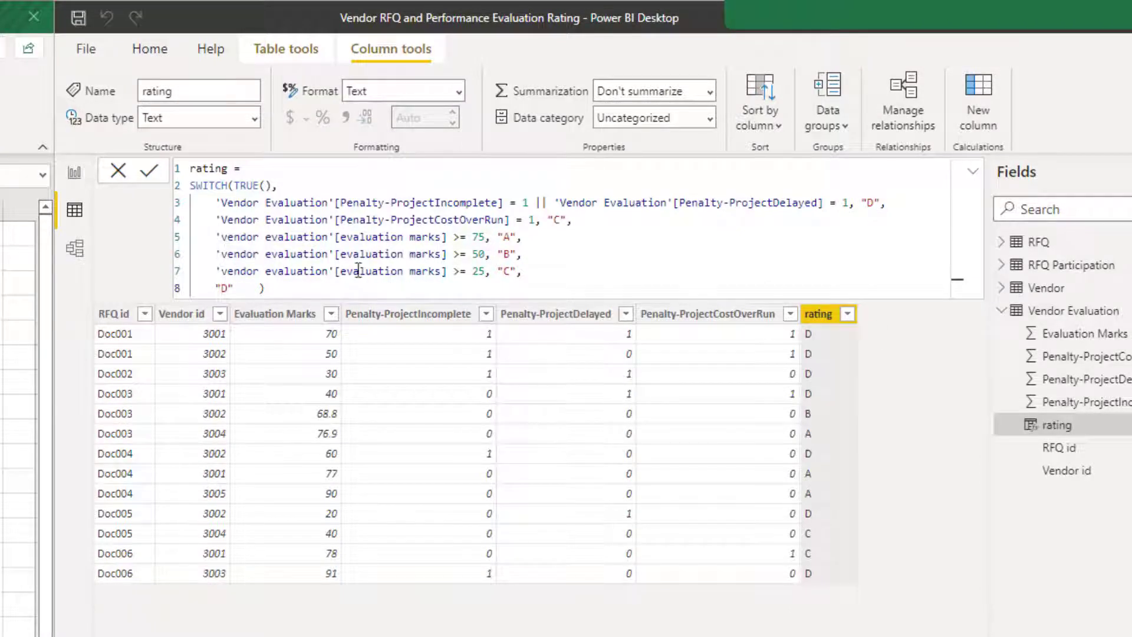
{"action": "left_click", "coordinate": [288, 287]}
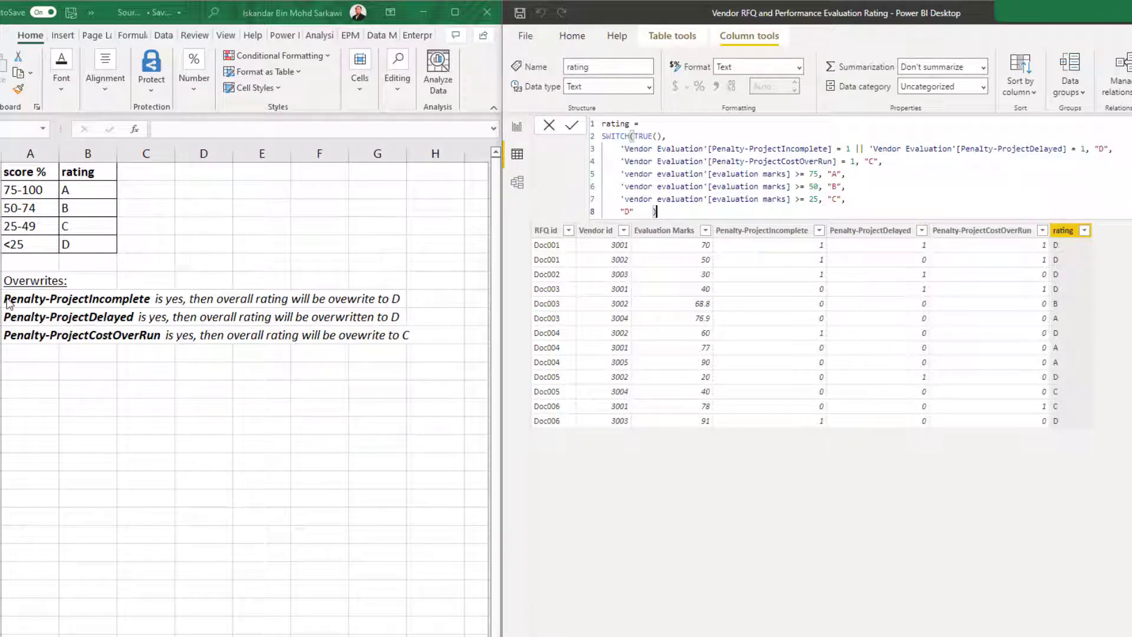
- Compare the rating formula's penalty conditions with the project incomplete, delayed and cost overrun overwrite rules in Excel's readme sheet
{"action": "left_click_drag", "start_coordinate": [7, 299], "coordinate": [372, 318]}
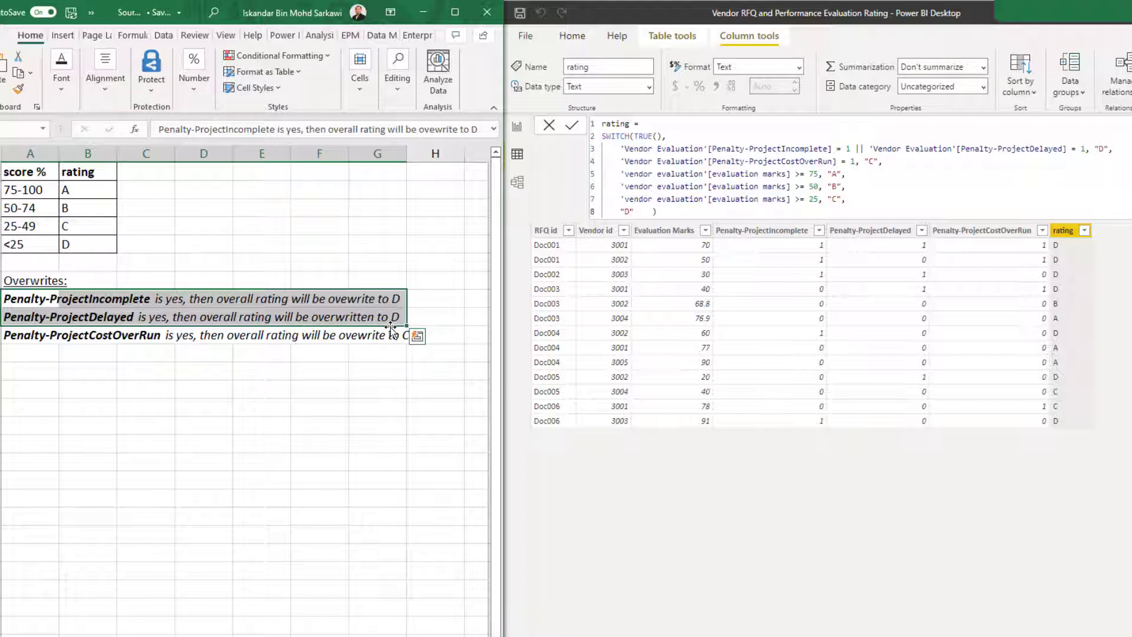
{"action": "left_click", "coordinate": [903, 160]}
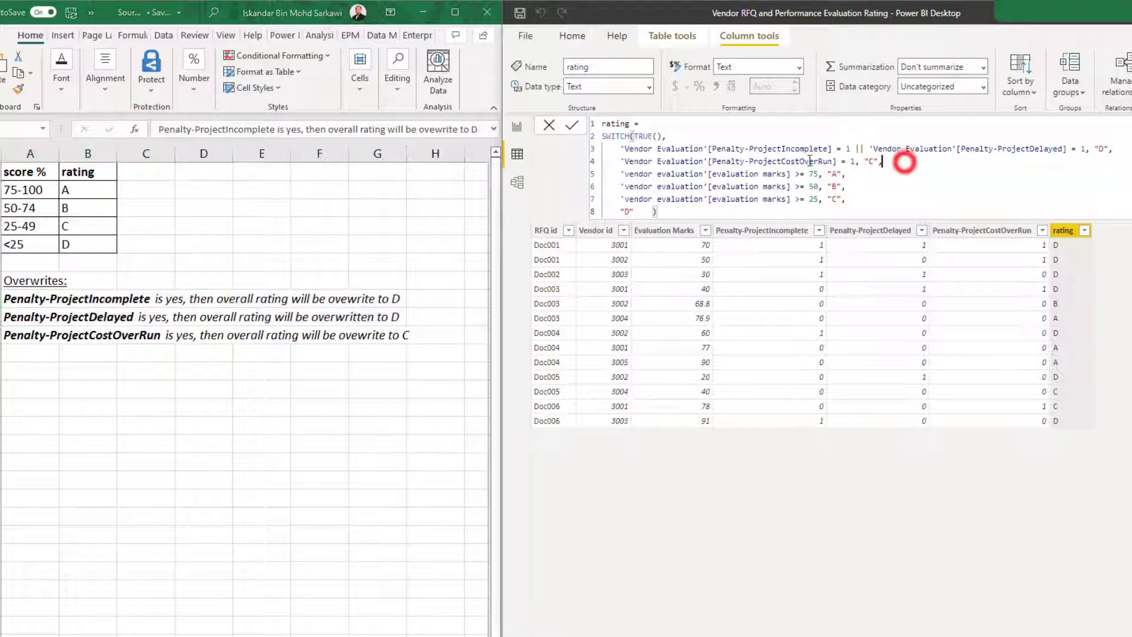
{"action": "left_click", "coordinate": [23, 334]}
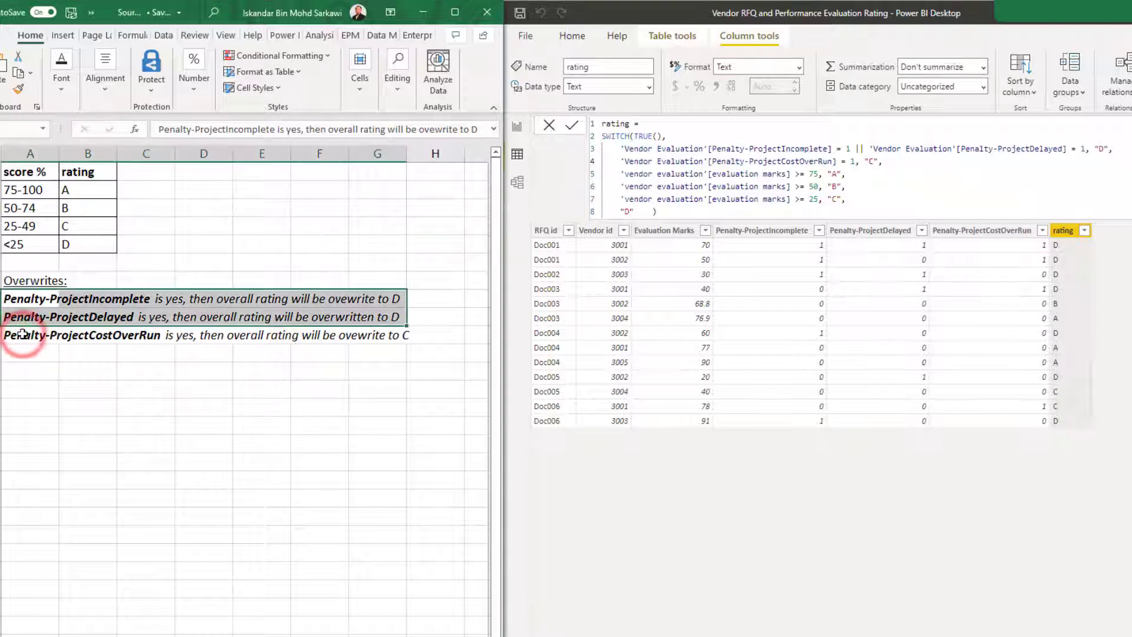
{"action": "left_click", "coordinate": [22, 338]}
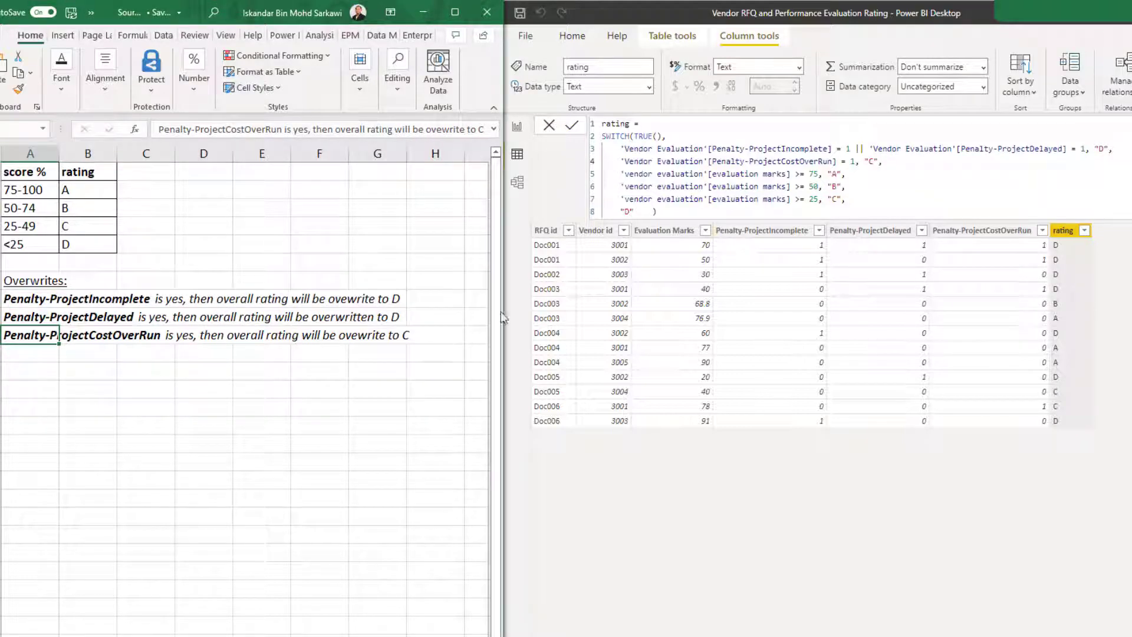
{"action": "left_click", "coordinate": [890, 164]}
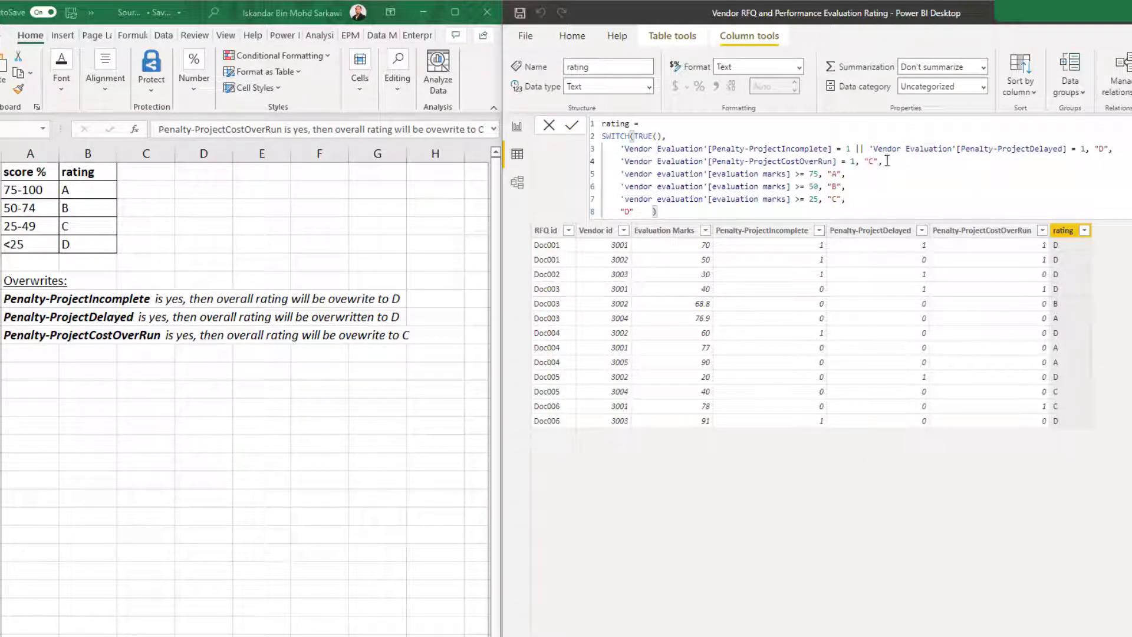
{"action": "left_click_drag", "start_coordinate": [887, 161], "coordinate": [625, 152]}
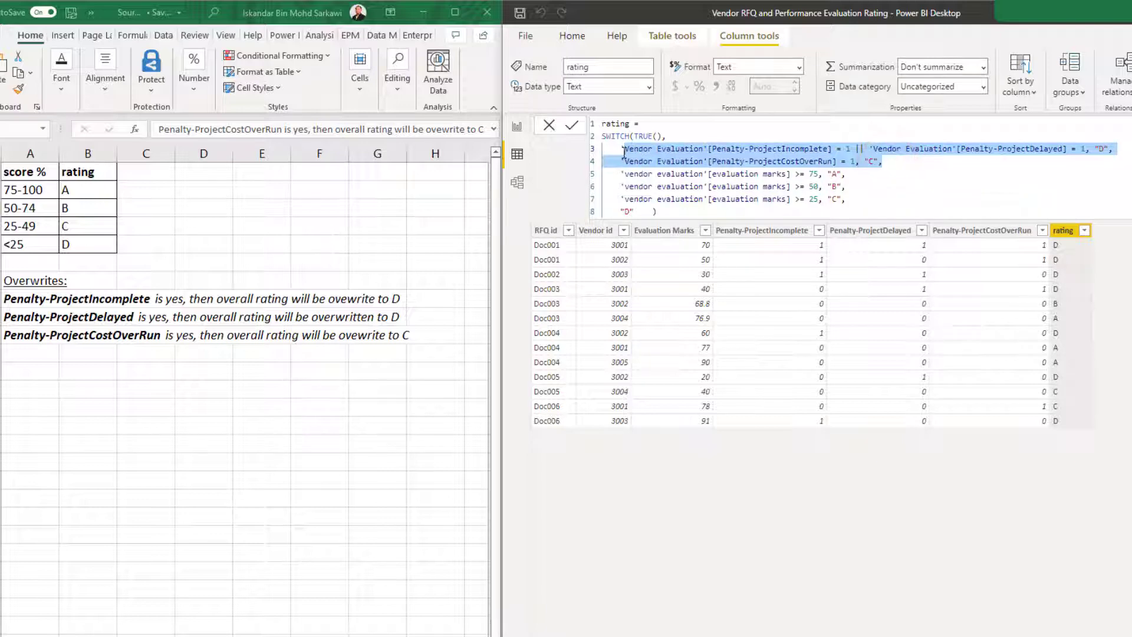
{"action": "left_click", "coordinate": [857, 177]}
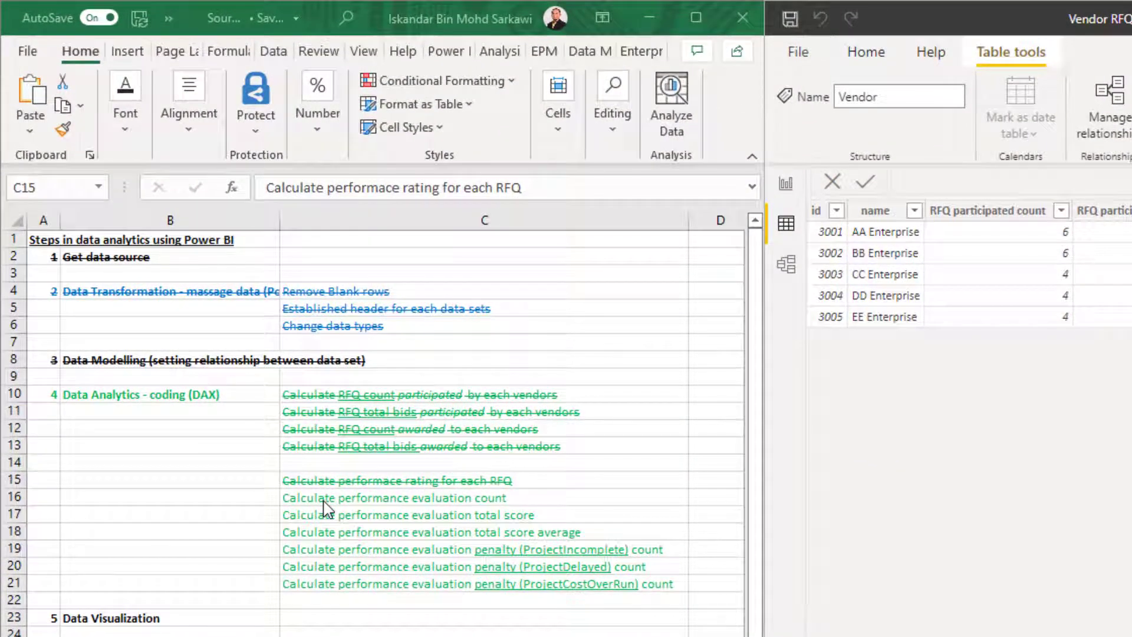
- Following the guide's performance evaluation count item, add a calculated column to Power BI's Vendor table and name it Evaluation count
{"action": "left_click", "coordinate": [552, 500]}
{"action": "left_click", "coordinate": [553, 500]}
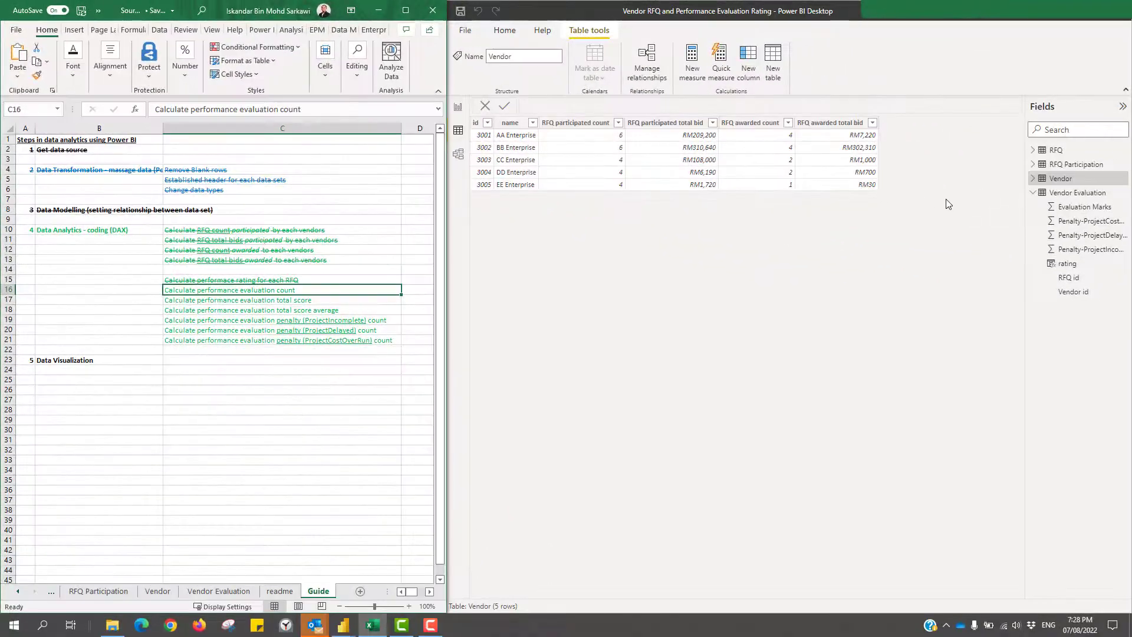
{"action": "left_click", "coordinate": [1070, 179]}
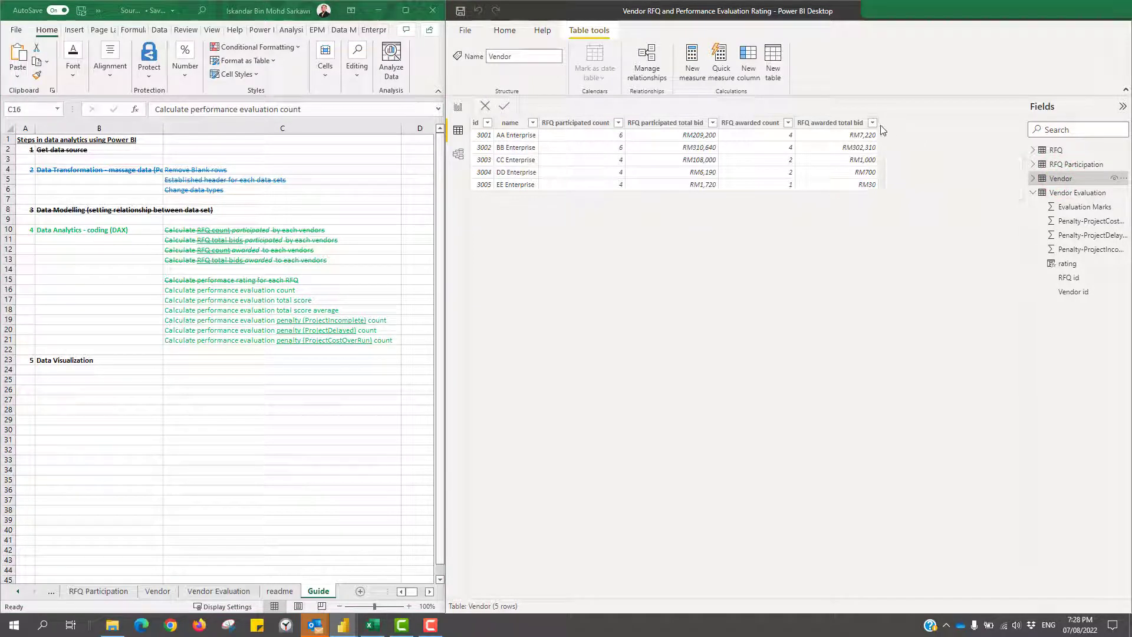
{"action": "left_click", "coordinate": [915, 125]}
{"action": "left_click", "coordinate": [749, 59]}
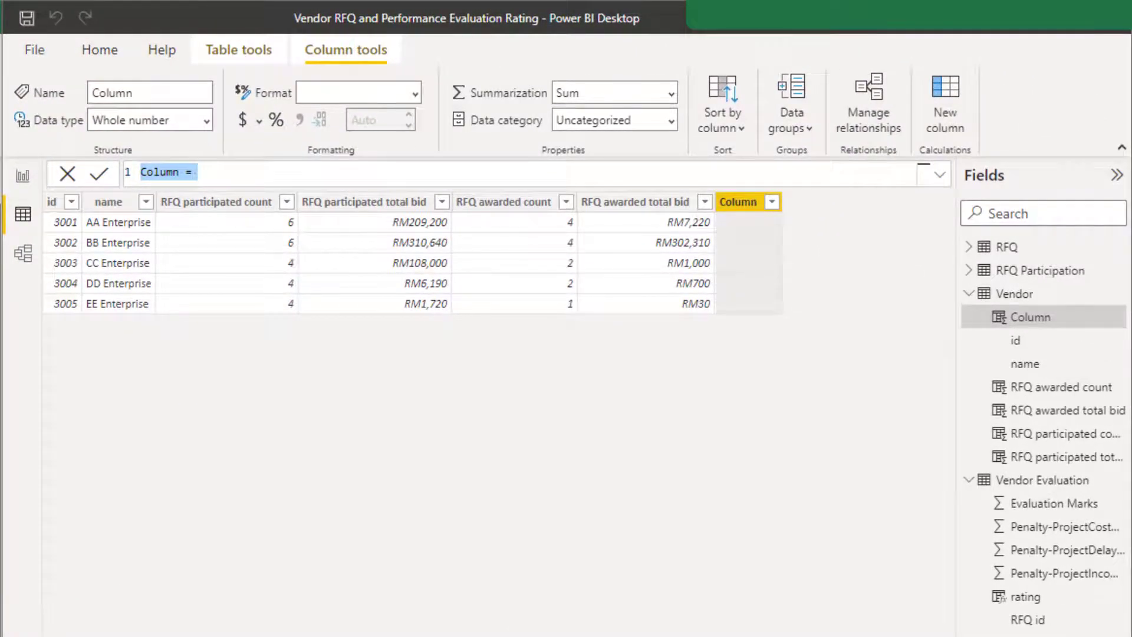
{"action": "left_click", "coordinate": [197, 172]}
{"action": "double_click", "coordinate": [159, 171]}
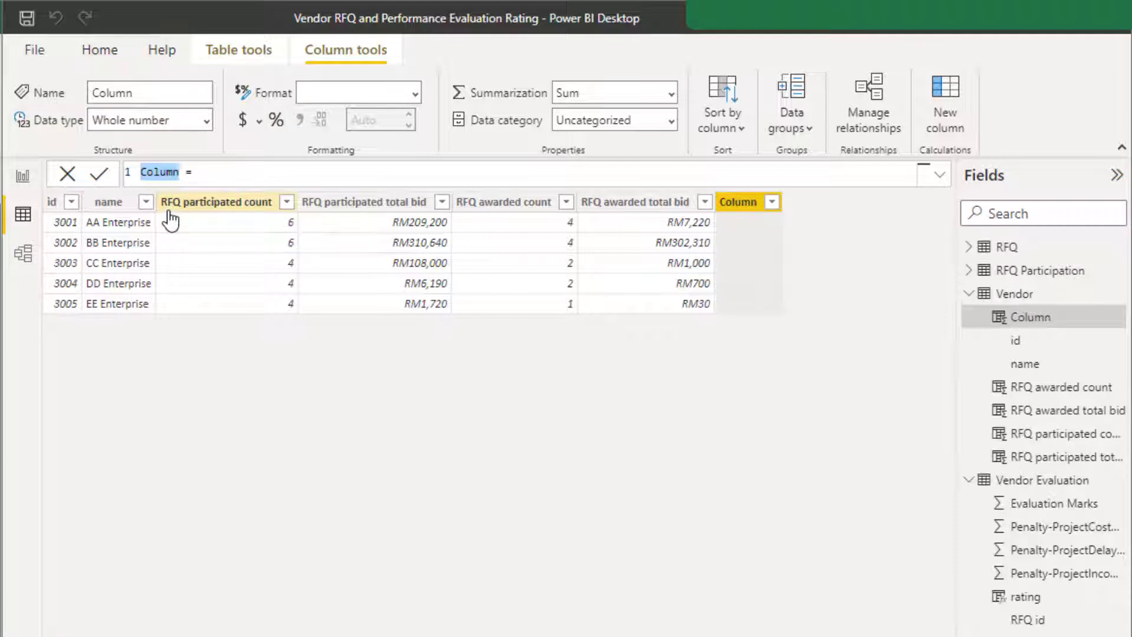
{"action": "type", "text": "Evalu"}
{"action": "type", "text": "ation"}
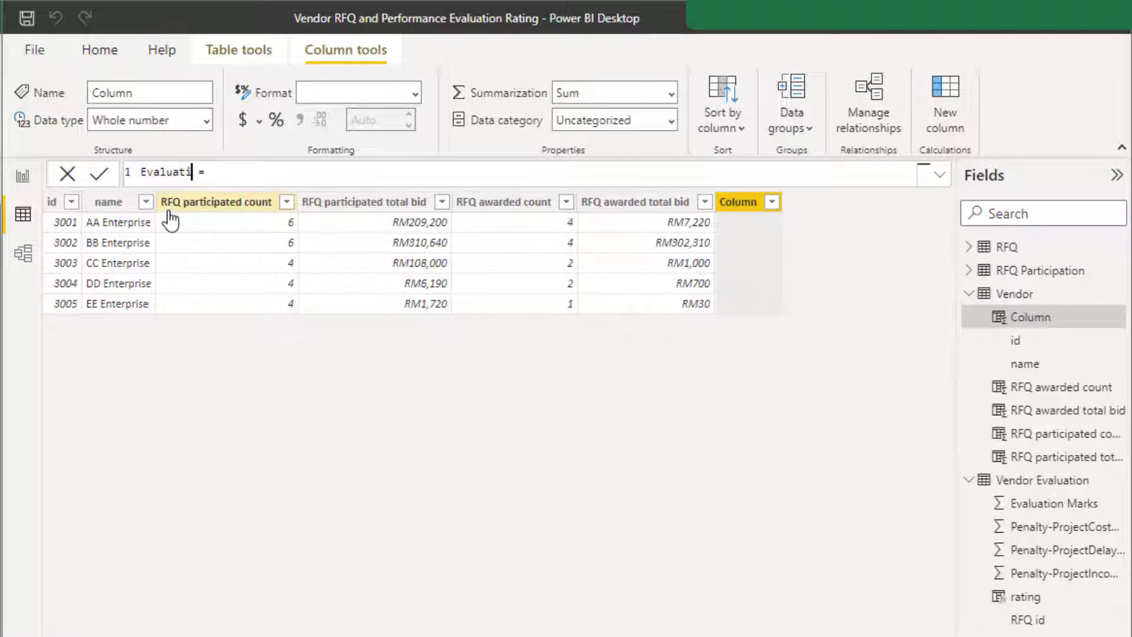
{"action": "type", "text": " count"}
{"action": "left_click", "coordinate": [285, 173]}
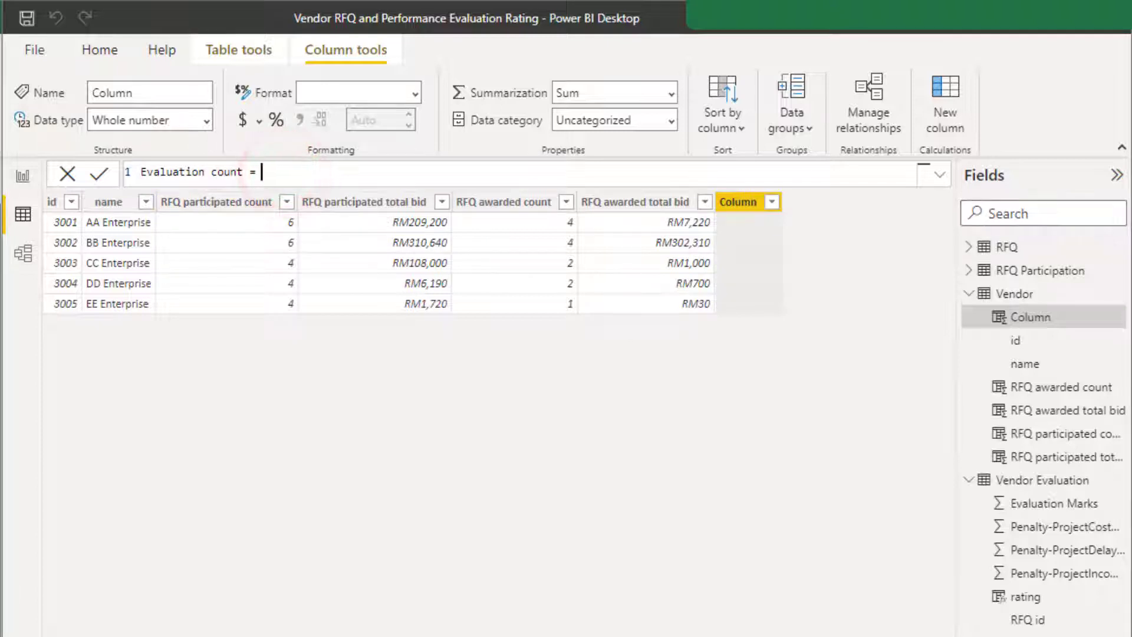
- Enter the column formula CALCULATE(count('Vendor Evaluation'[Vendor id]), FILTER('Vendor Evaluation','Vendor Evaluation'[Vendor id]=Vendor[id]))
{"action": "type", "text": "CALCULATE(count('Vendor Evaluation'[Vendor id]), FILTER('Vendor Evaluation','Vendor Evaluation'[Vendor id]=Vendor[id]))"}
{"action": "key", "text": "Return"}
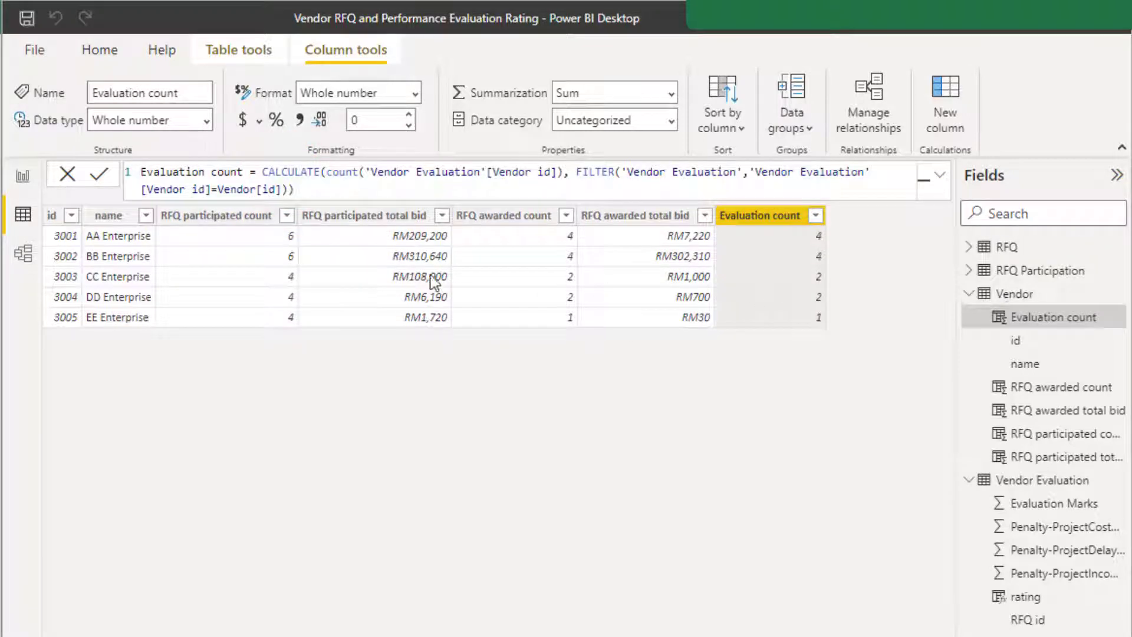
{"action": "left_click", "coordinate": [310, 188]}
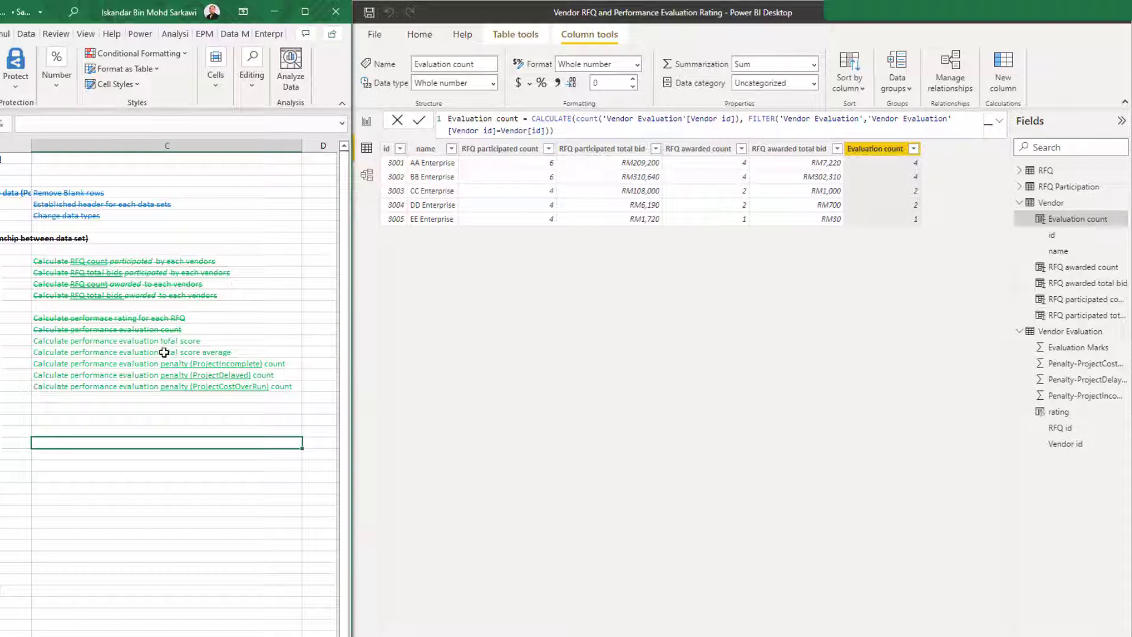
- Add a Vendor column Evluation score sum = CALCULATE(sum('Vendor Evaluation'[Evaluation Marks]),FILTER('Vendor Evaluation','Vendor Evaluation'[Vendor id]=Vendor[id]))
{"action": "left_click", "coordinate": [950, 166]}
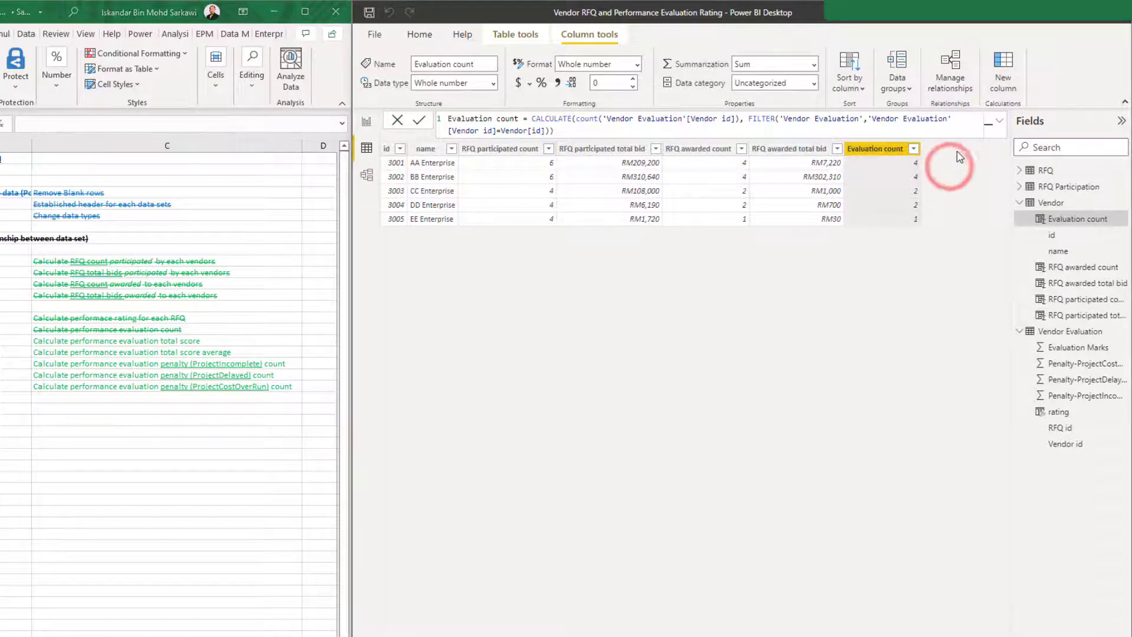
{"action": "left_click", "coordinate": [1003, 65]}
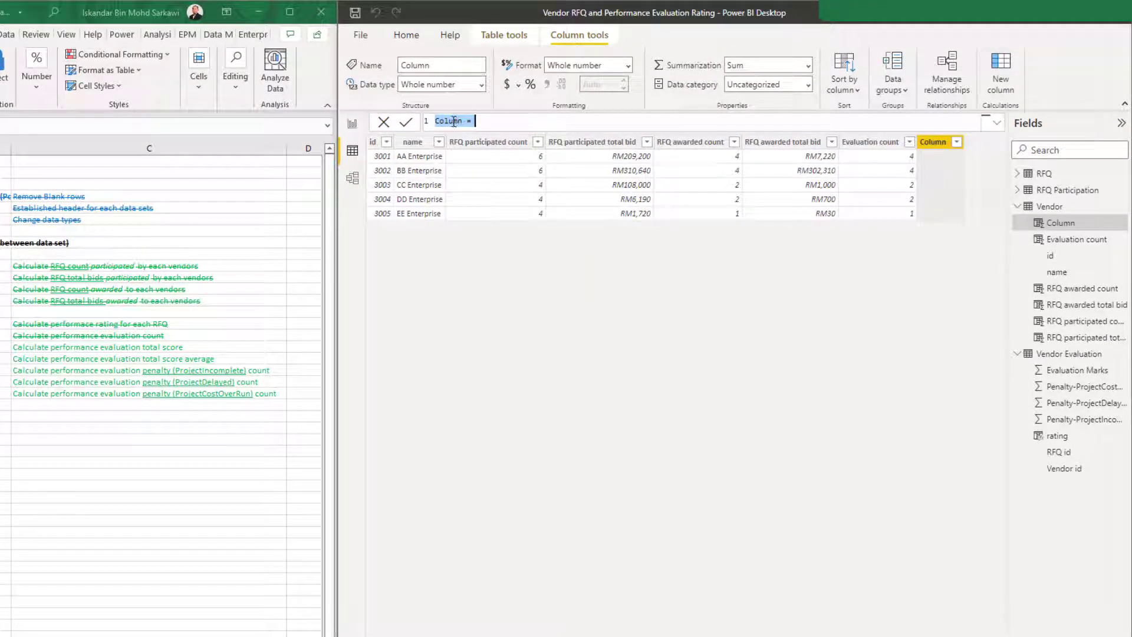
{"action": "double_click", "coordinate": [454, 121]}
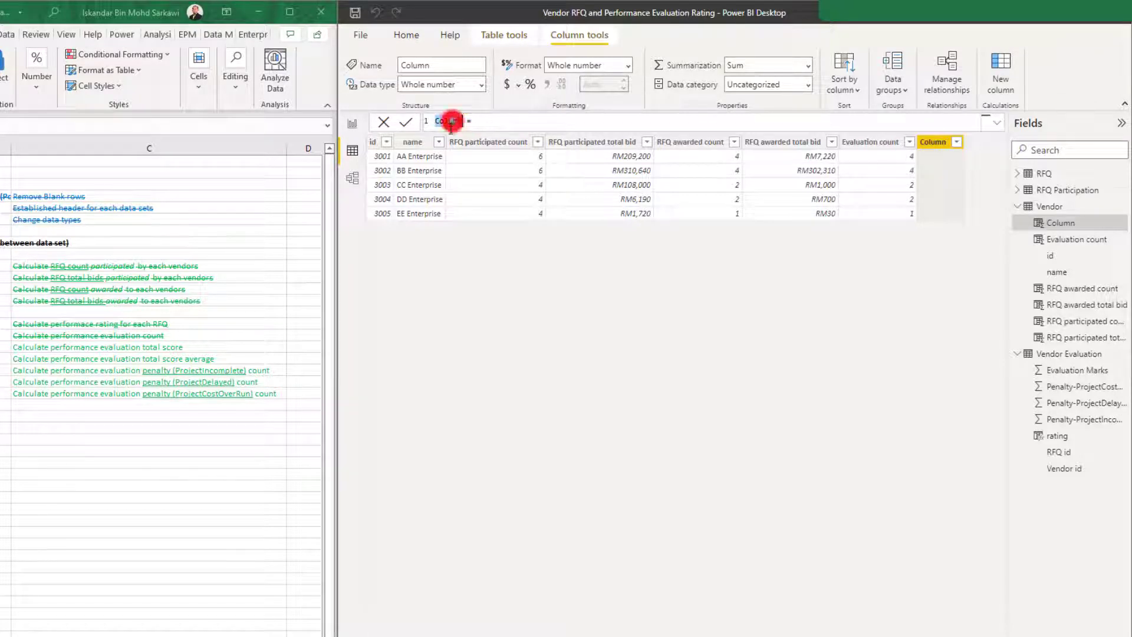
{"action": "type", "text": "E"}
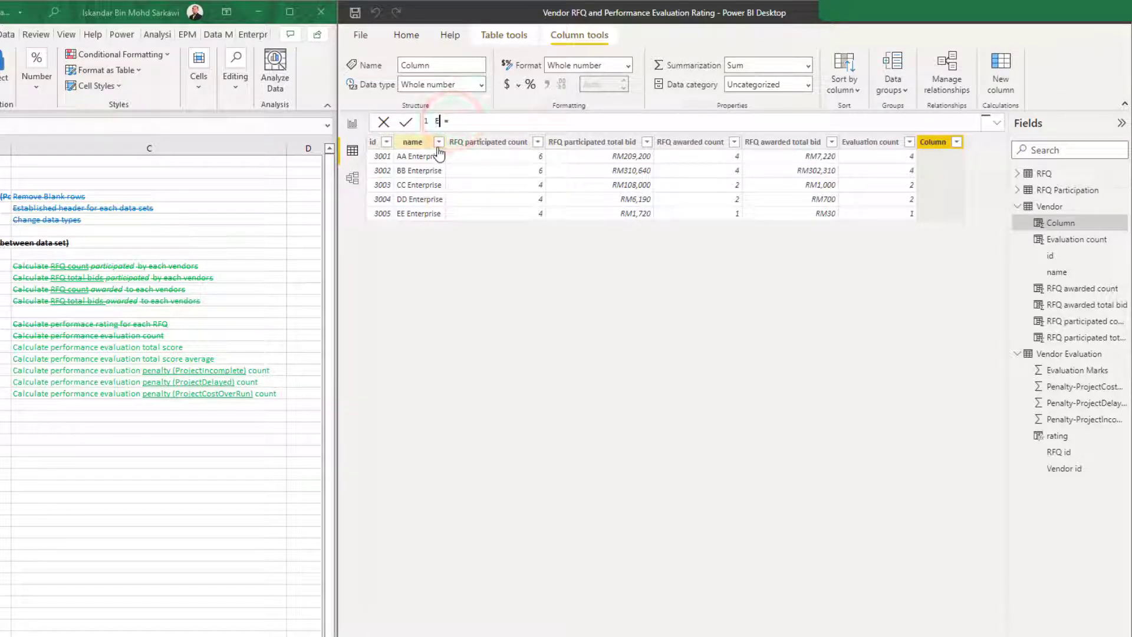
{"action": "type", "text": "vluation score"}
{"action": "type", "text": "sum"}
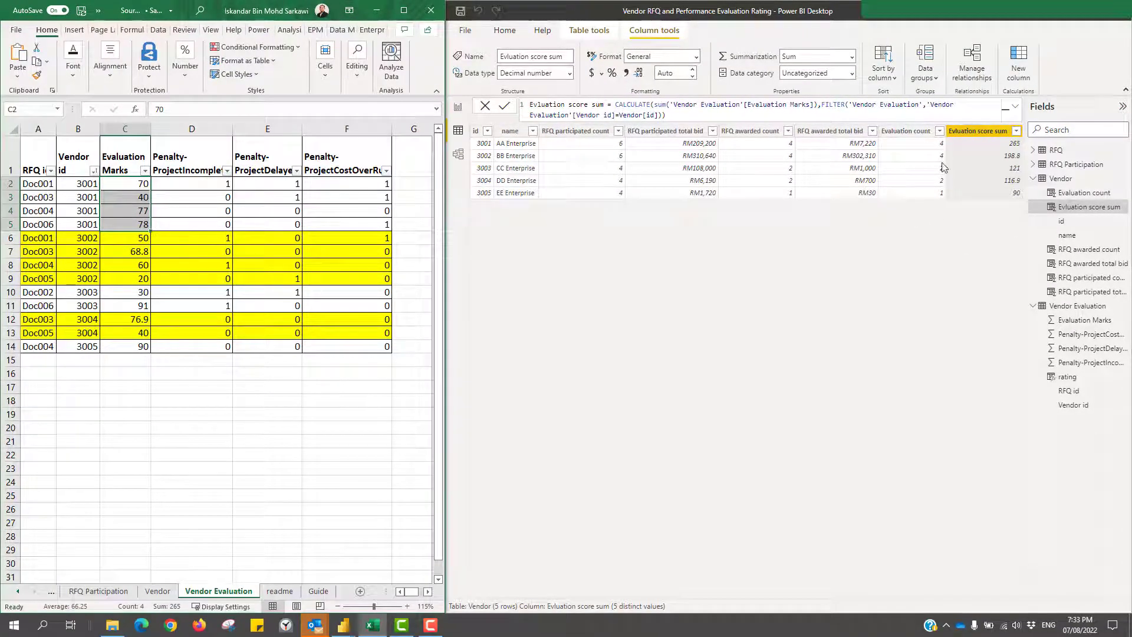
- Correct the misspelled name of the Vendor table's score sum column to Evaluation score sum
{"action": "left_click", "coordinate": [538, 106]}
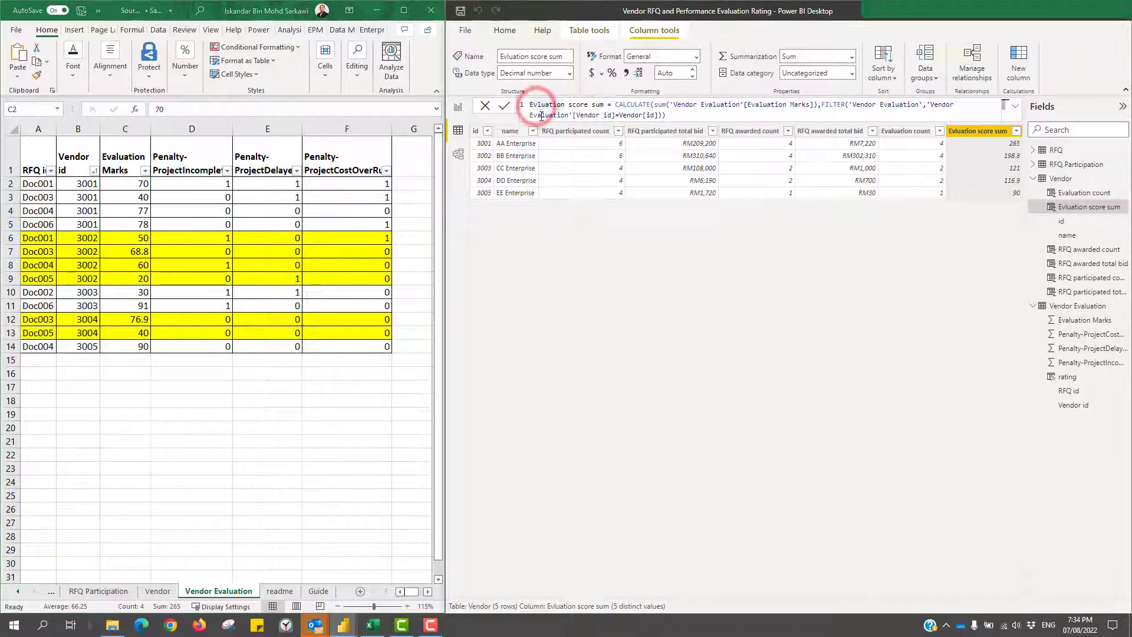
{"action": "left_click", "coordinate": [672, 113]}
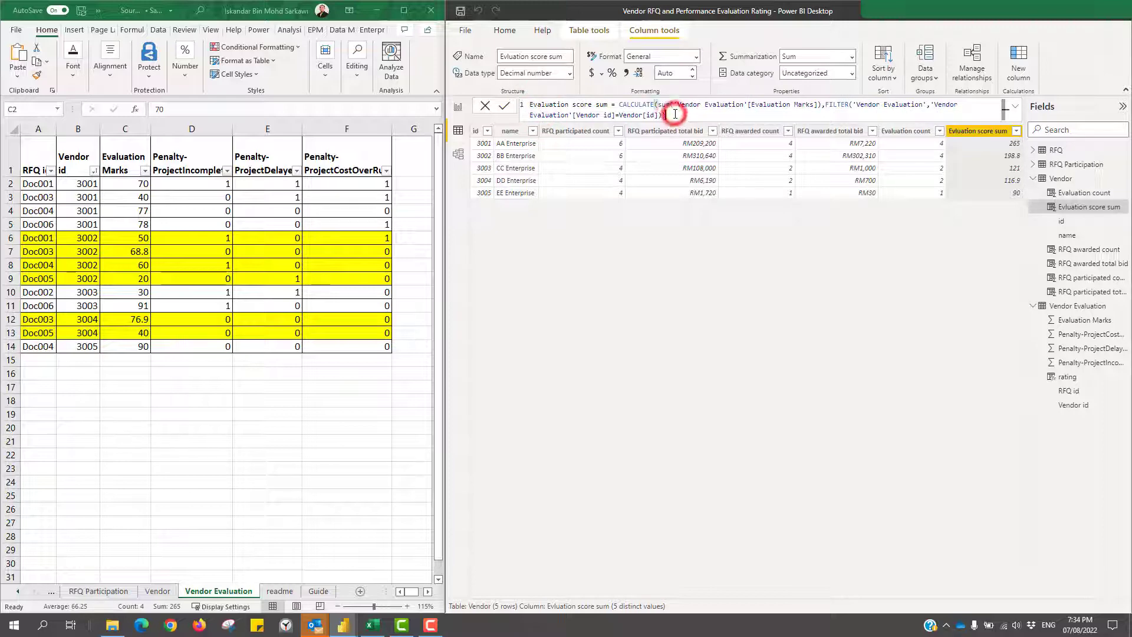
{"action": "key", "text": "Return"}
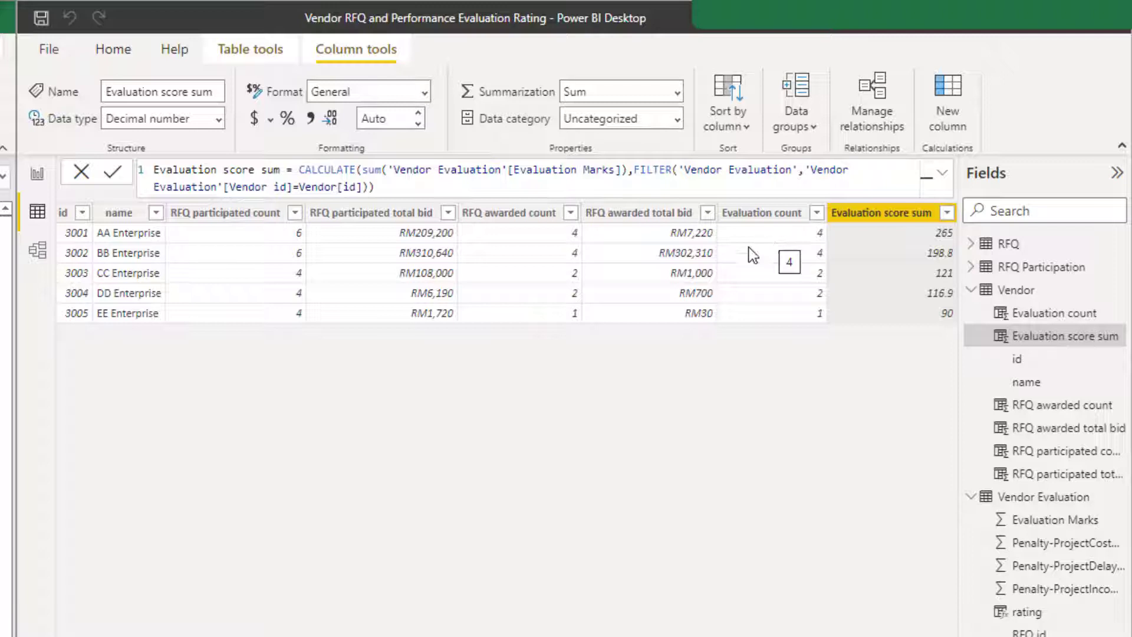
- Add a Vendor column Evaluation average score = (Vendor[Evaluation score sum]/Vendor[Evaluation count])/100 and format it as a percentage
{"action": "left_click", "coordinate": [838, 448]}
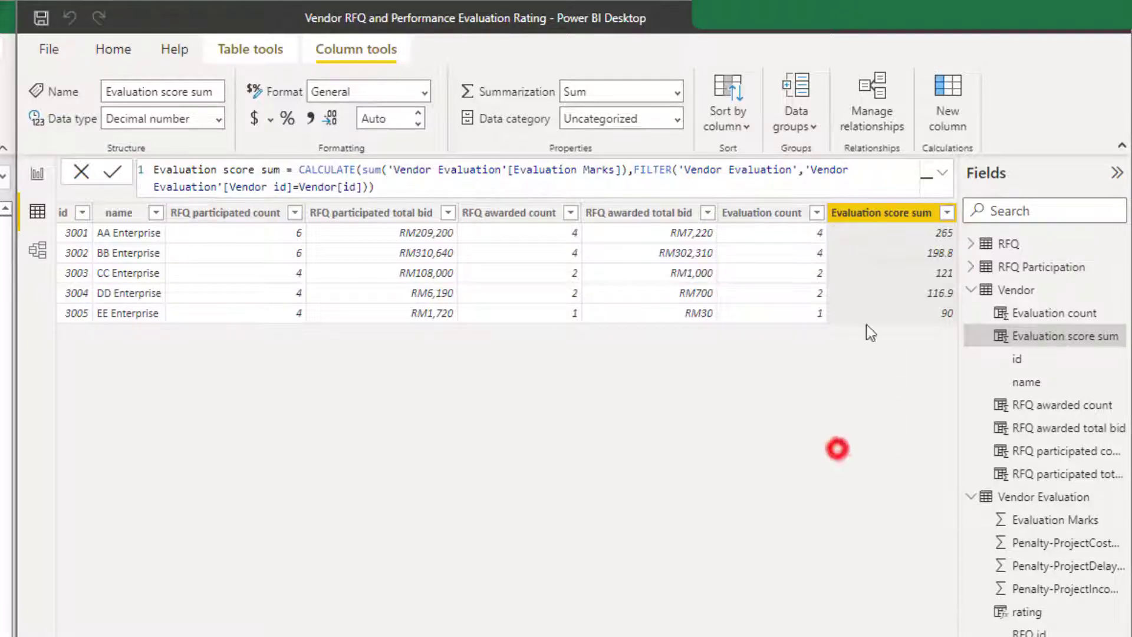
{"action": "left_click", "coordinate": [951, 90]}
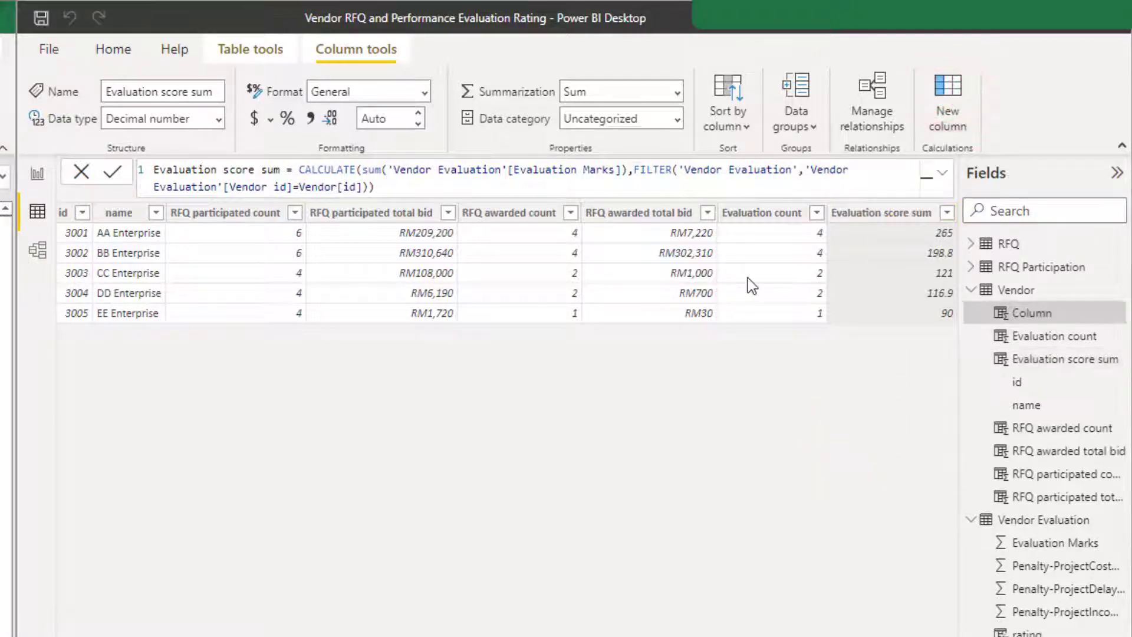
{"action": "double_click", "coordinate": [170, 171]}
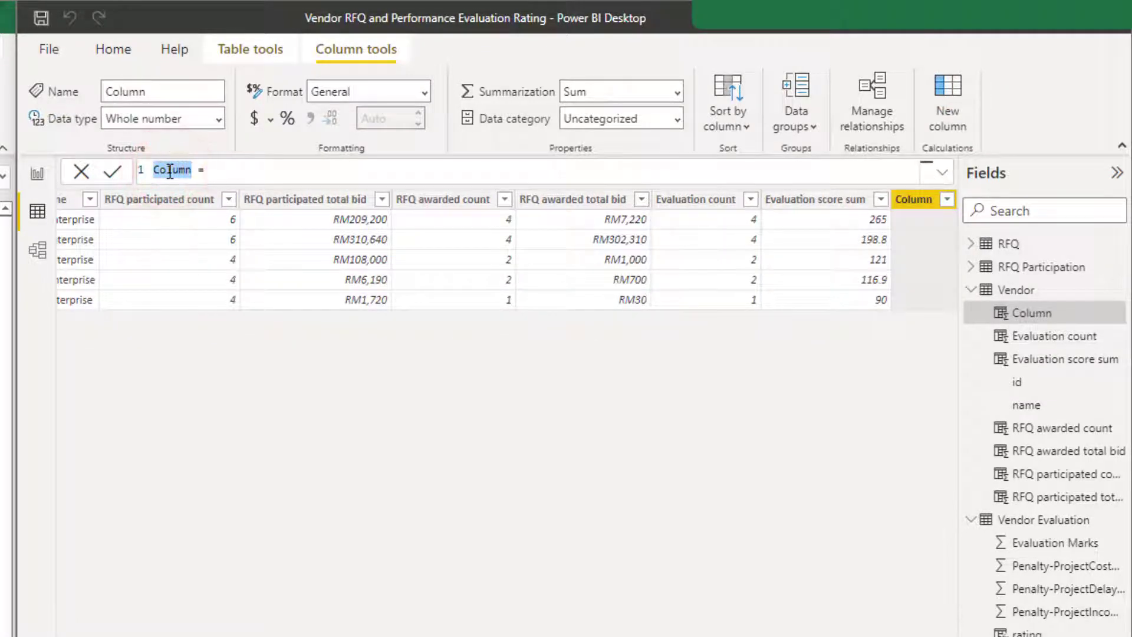
{"action": "type", "text": "Evaluati"}
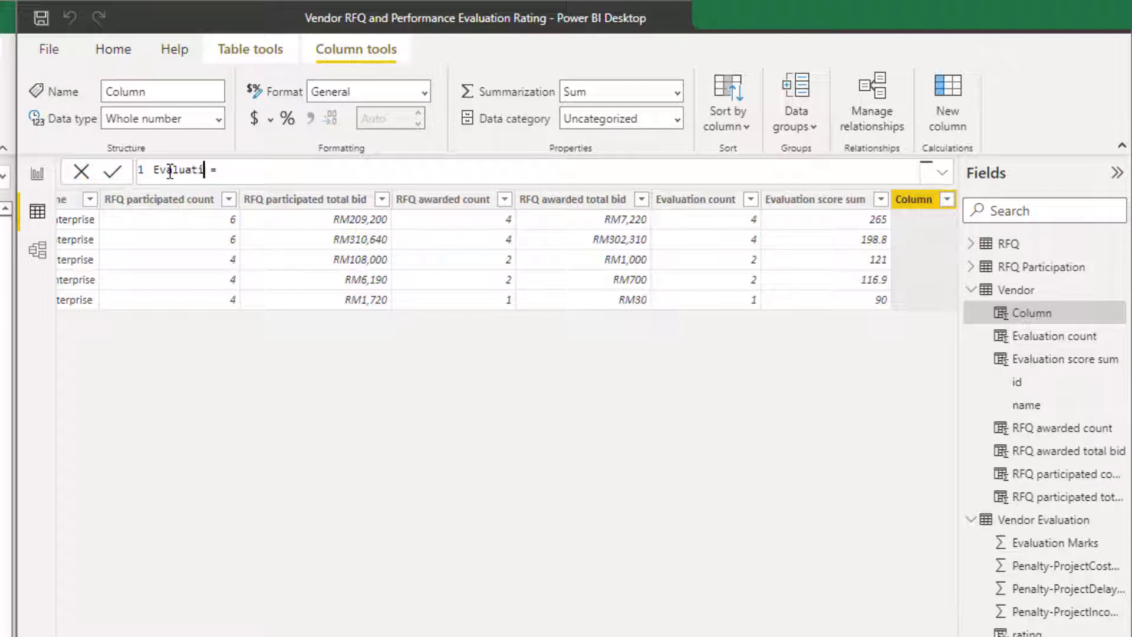
{"action": "type", "text": "on average score"}
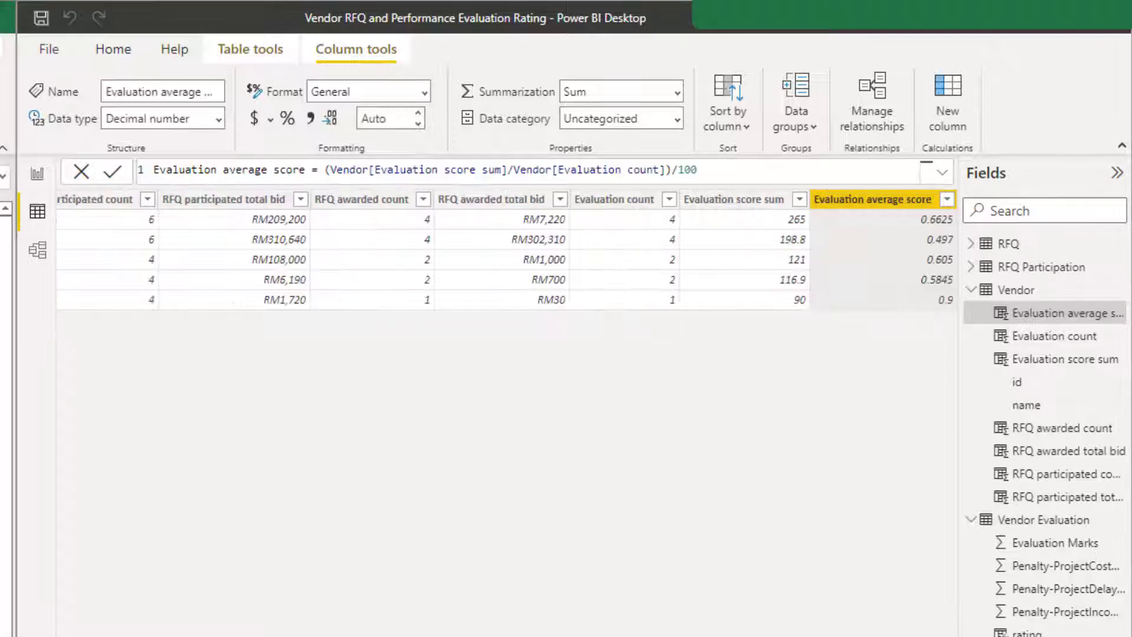
{"action": "left_click", "coordinate": [719, 171]}
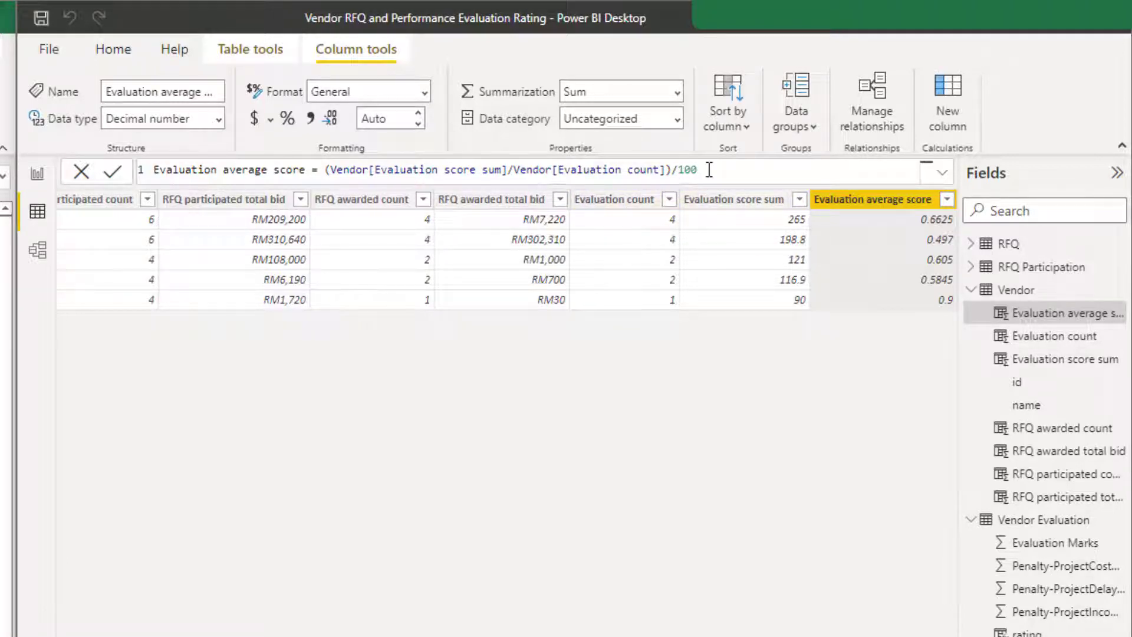
{"action": "left_click", "coordinate": [882, 200]}
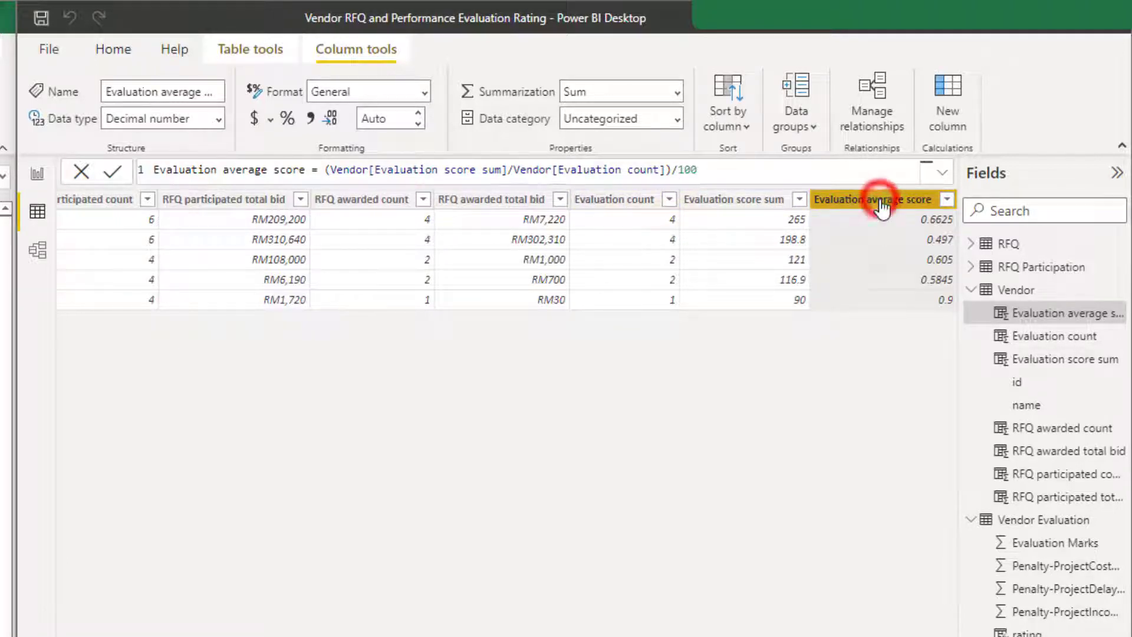
{"action": "left_click", "coordinate": [288, 118]}
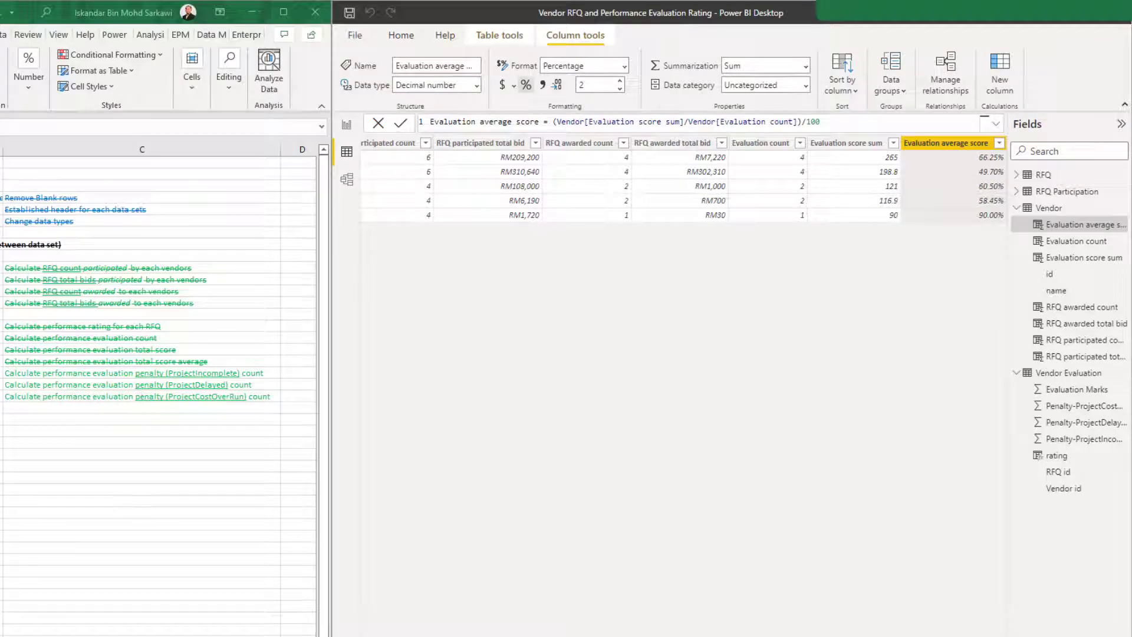
- Examine the Penalty-ProjectIncomplete values of vendors 3001, 3002 and 3003 on the Vendor Evaluation sheet of the Excel workbook
{"action": "left_click", "coordinate": [142, 466]}
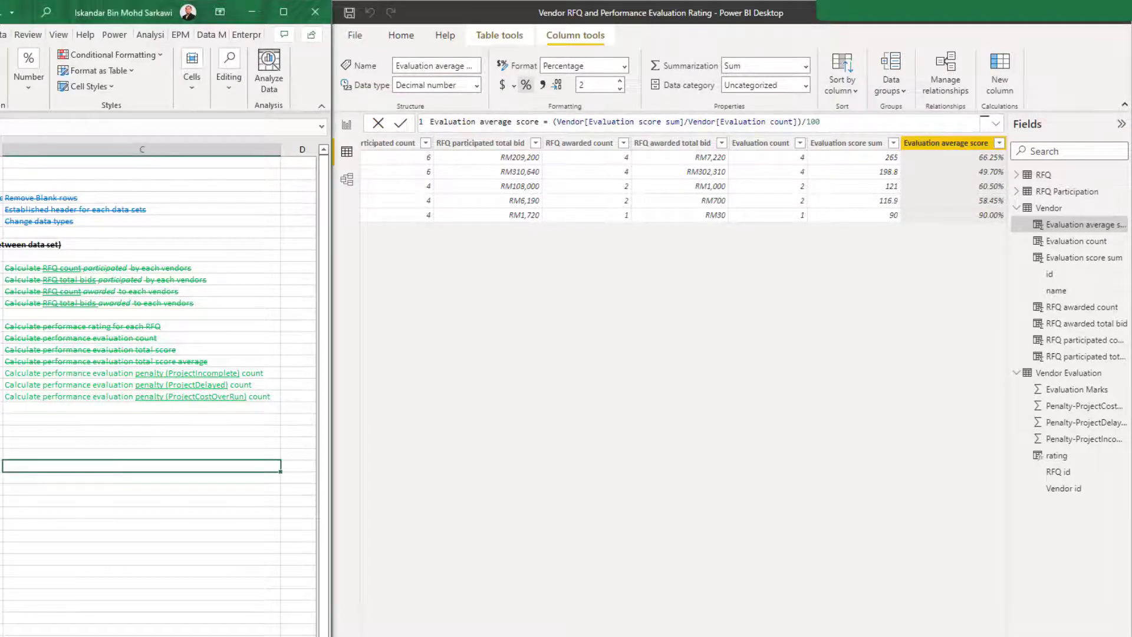
{"action": "left_click", "coordinate": [218, 591]}
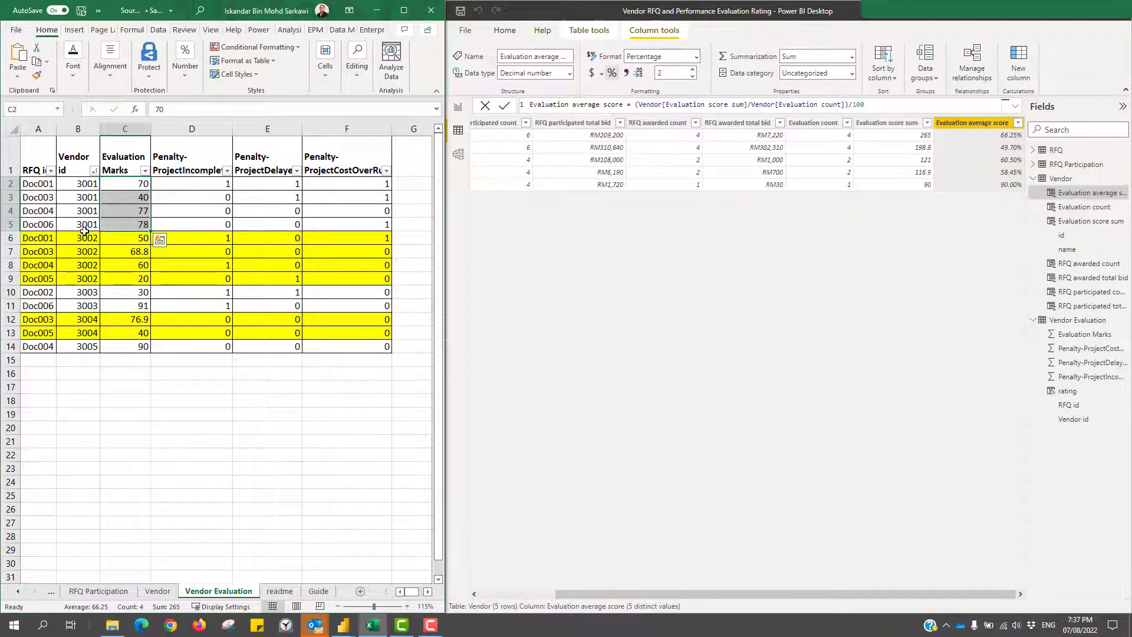
{"action": "left_click", "coordinate": [212, 184]}
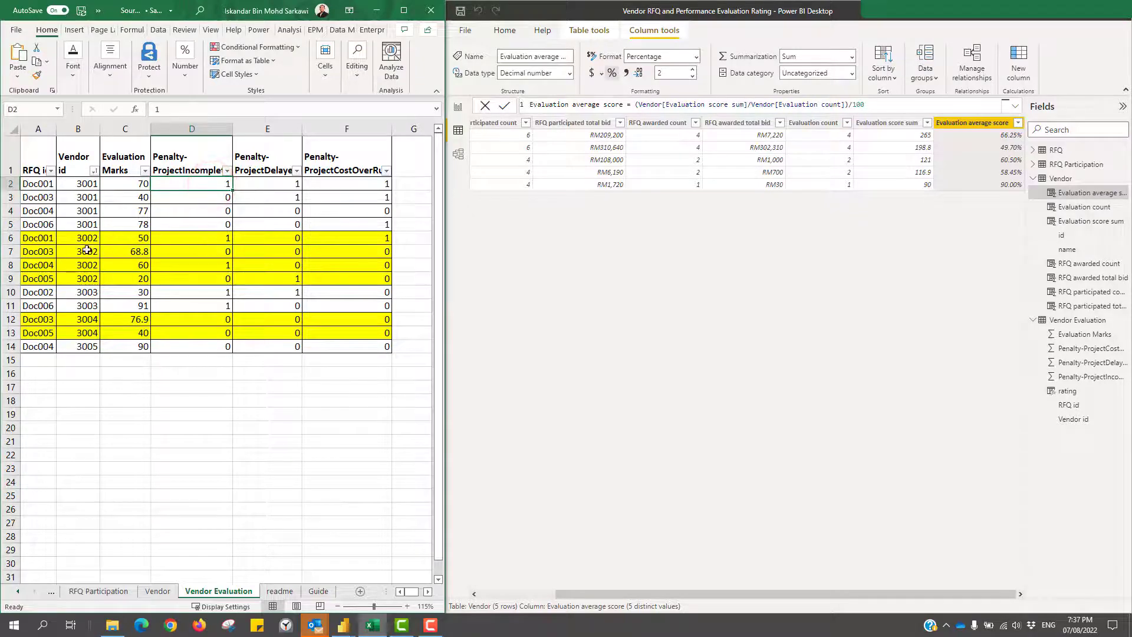
{"action": "left_click_drag", "start_coordinate": [204, 238], "coordinate": [205, 262]}
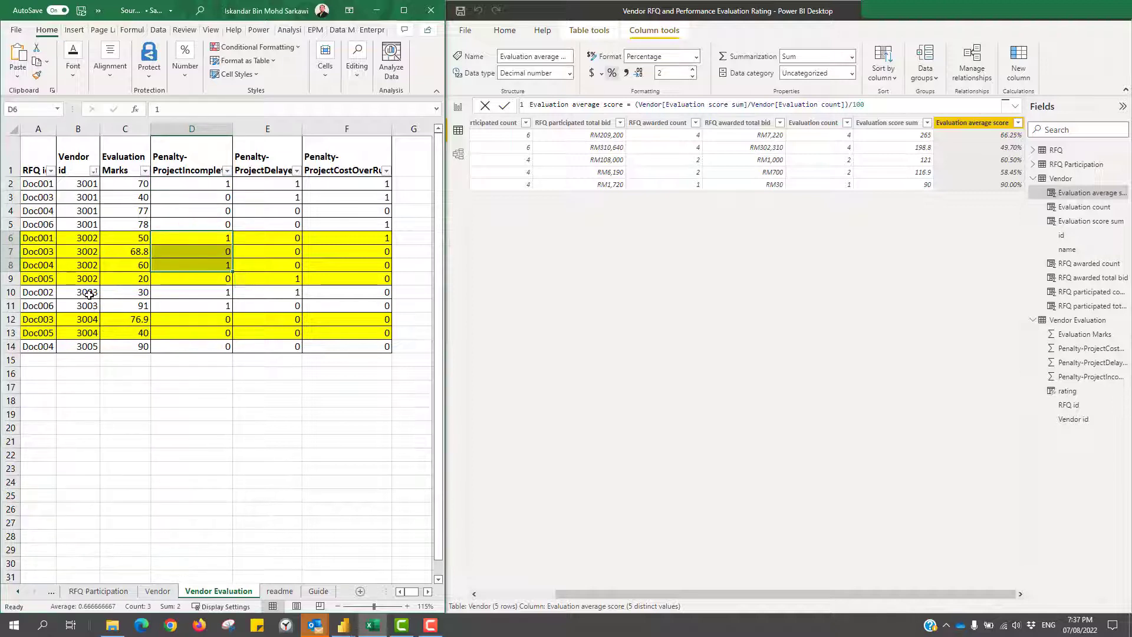
{"action": "left_click_drag", "start_coordinate": [207, 292], "coordinate": [208, 303]}
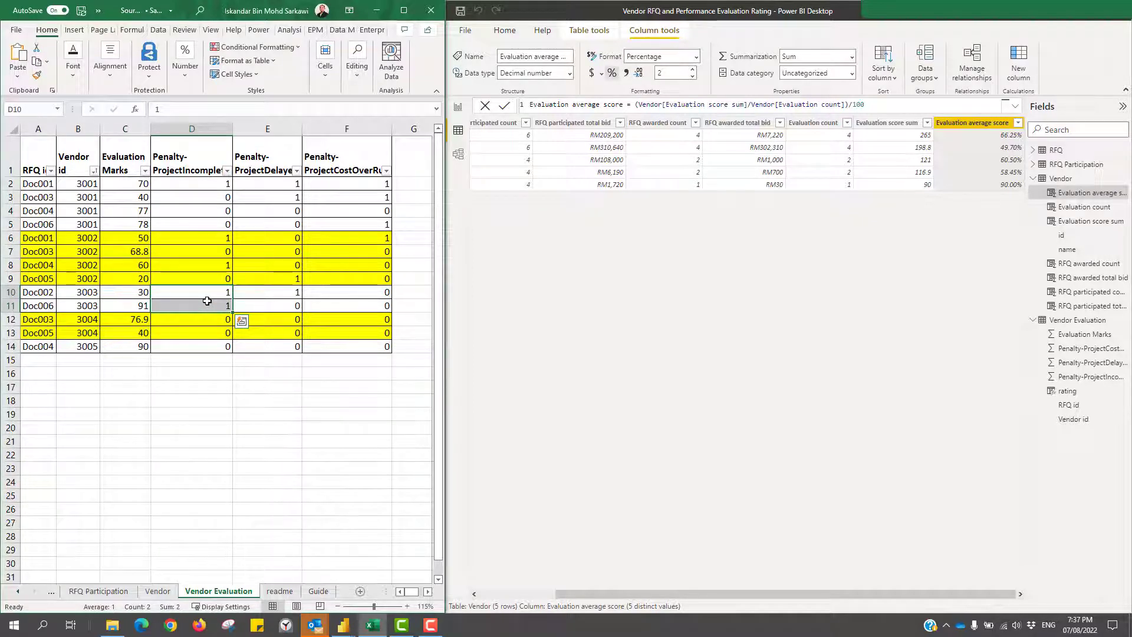
- In Power BI, add a Vendor column Evaluation count projectIncomplete = CALCULATE(sum('Vendor Evaluation'[Penalty-ProjectIncomplete]), filter('Vendor Evaluation', 'Vendor Evaluation'[Vendor id]=Vendor[id]))
{"action": "left_click", "coordinate": [943, 256]}
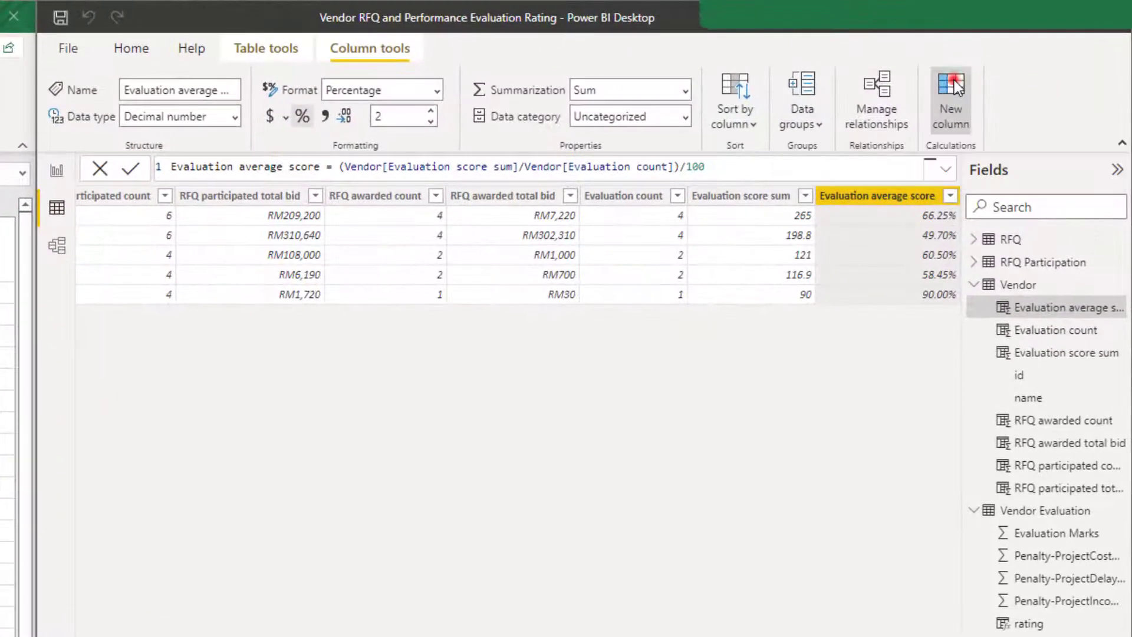
{"action": "left_click", "coordinate": [1016, 55]}
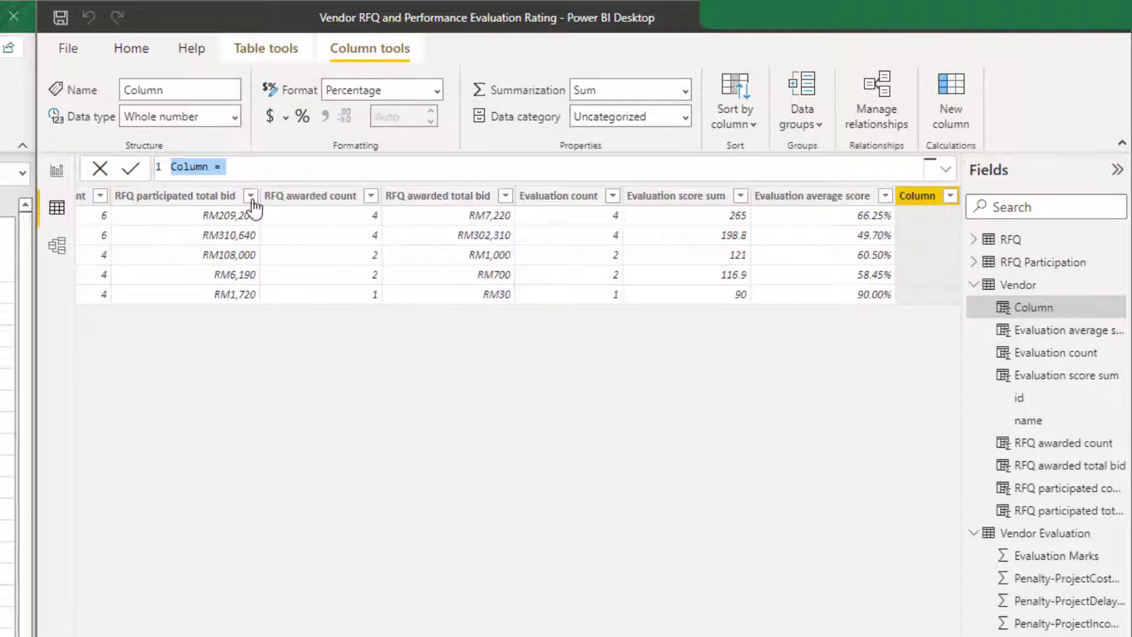
{"action": "type", "text": "Evla"}
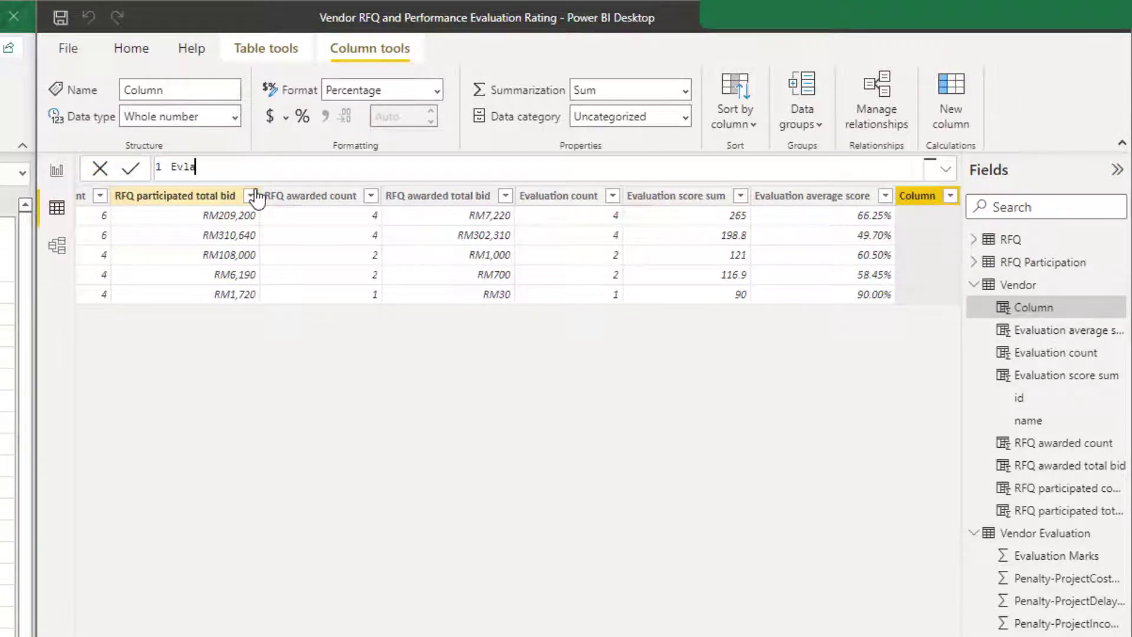
{"action": "key", "text": "BackSpace"}
{"action": "key", "text": "BackSpace"}
{"action": "type", "text": "aluation count"}
{"action": "type", "text": "projectIn"}
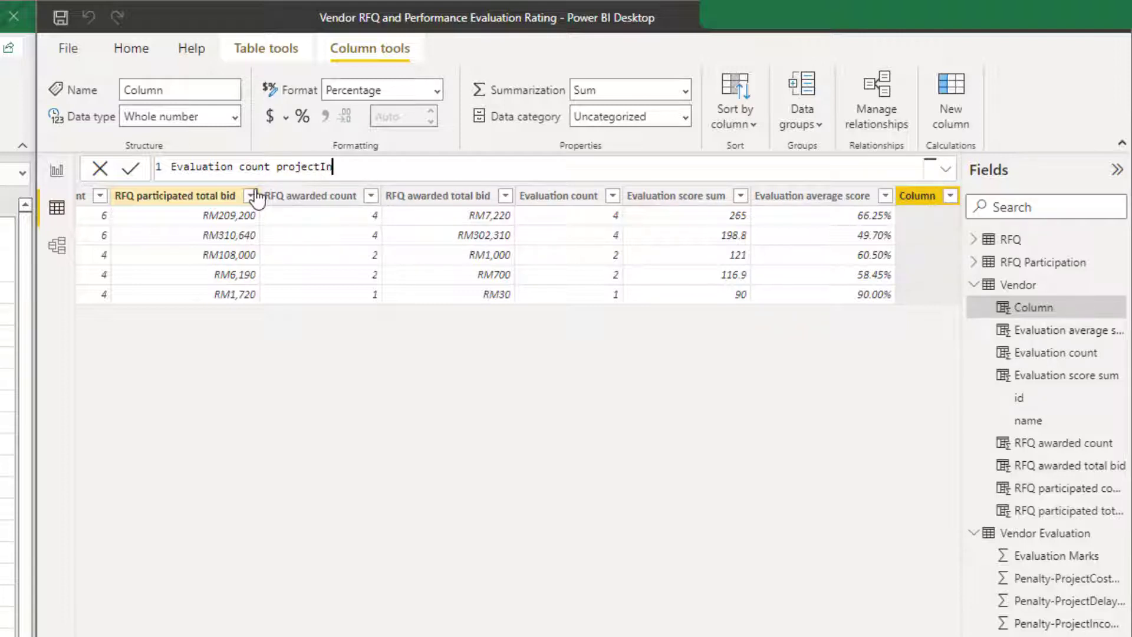
{"action": "type", "text": "complete ="}
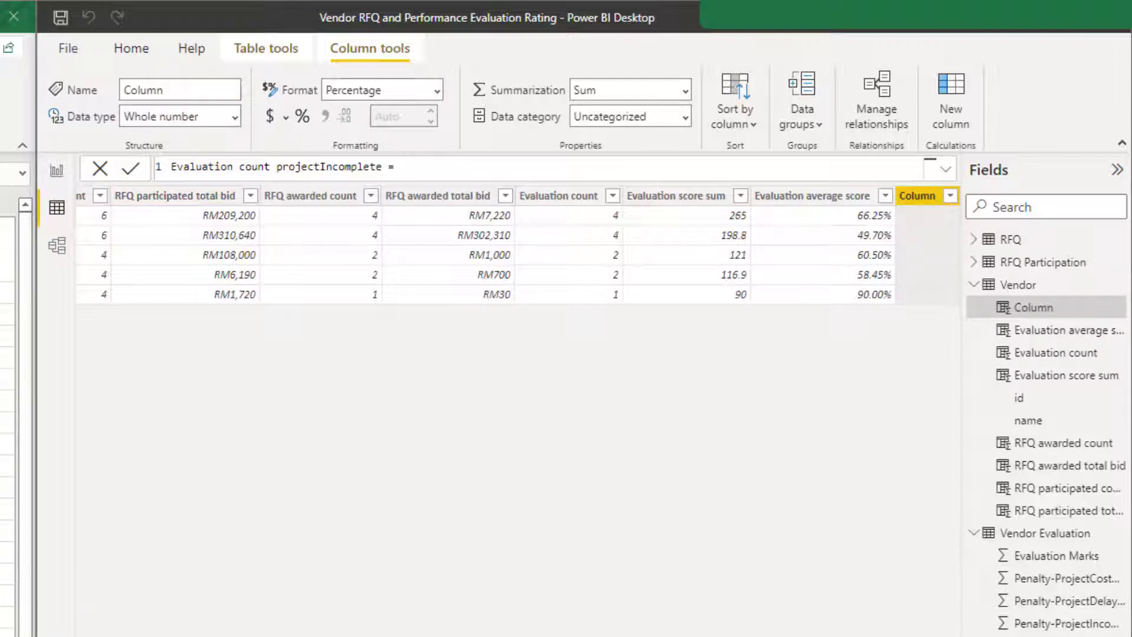
{"action": "type", "text": "CALCULATE(sum('Vendor Evaluation'[Penalty-ProjectIncomplete]), filter('Vendor Evaluation', 'Vendor Evaluation'[Vendor id]=Vendor[id]))"}
{"action": "key", "text": "Return"}
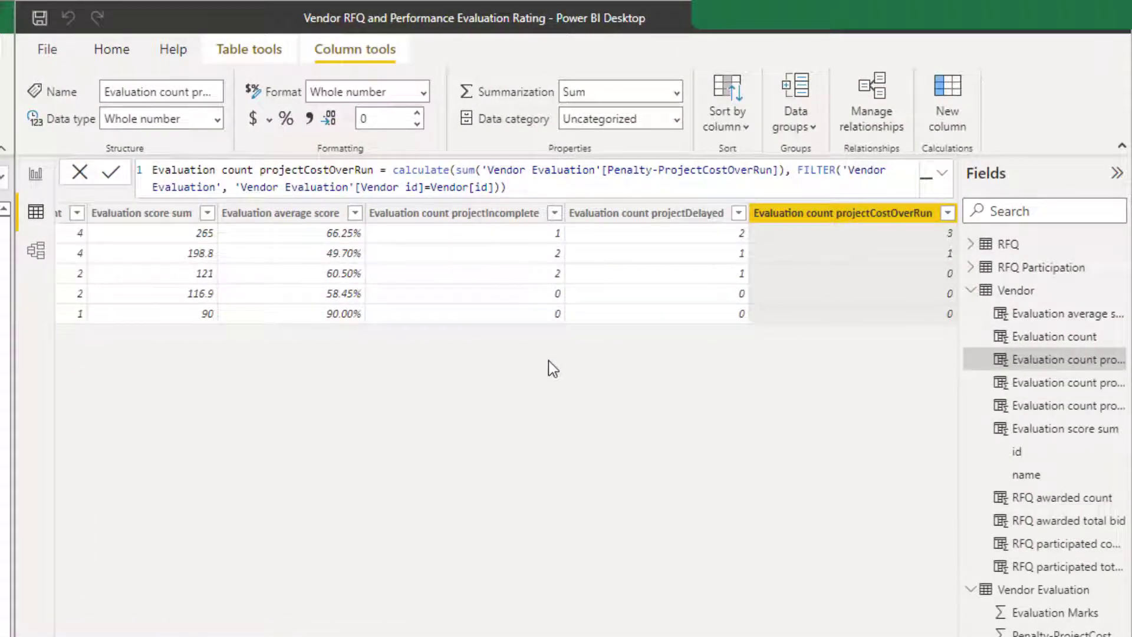
- Review the Vendor table's penalty count columns for projectDelayed, projectCostOverRun and projectIncomplete
{"action": "left_click", "coordinate": [618, 216]}
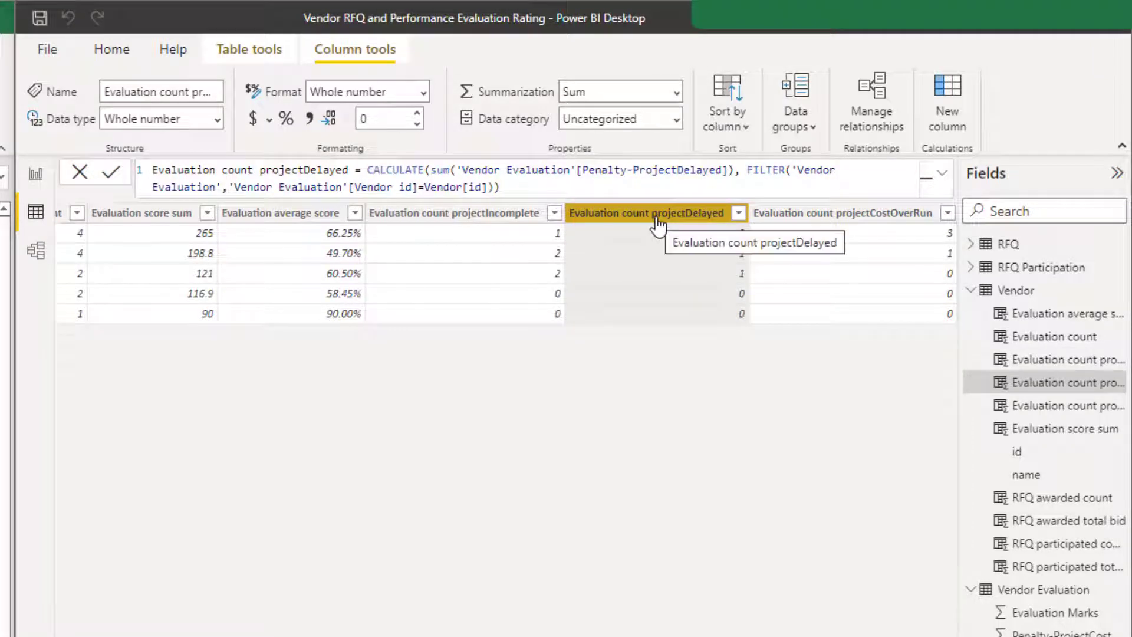
{"action": "left_click", "coordinate": [823, 214]}
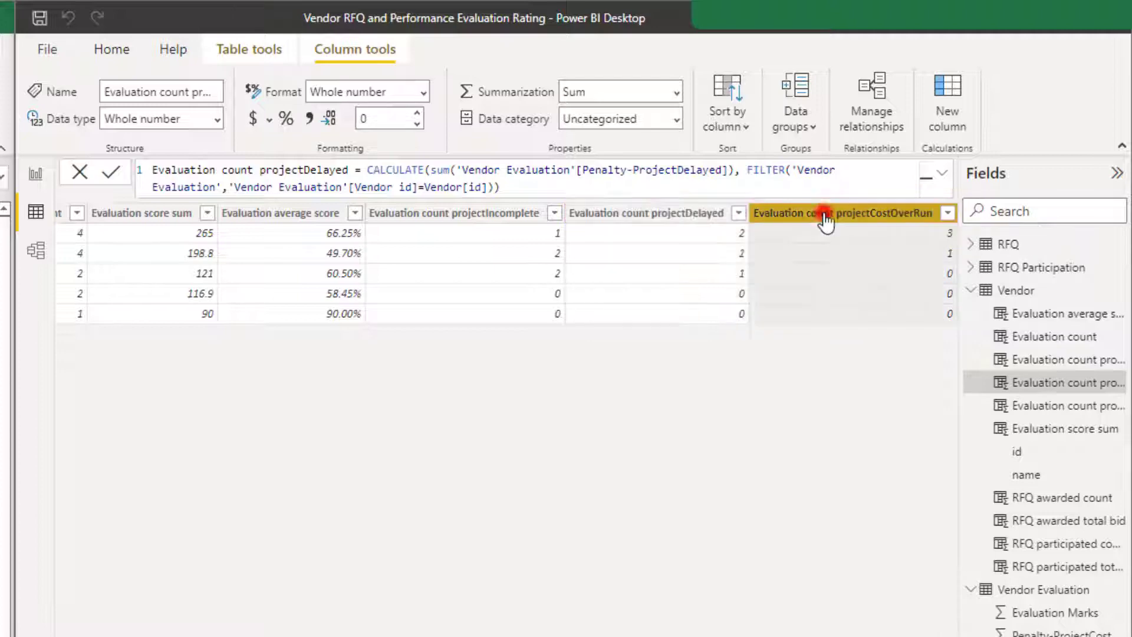
{"action": "left_click", "coordinate": [445, 216]}
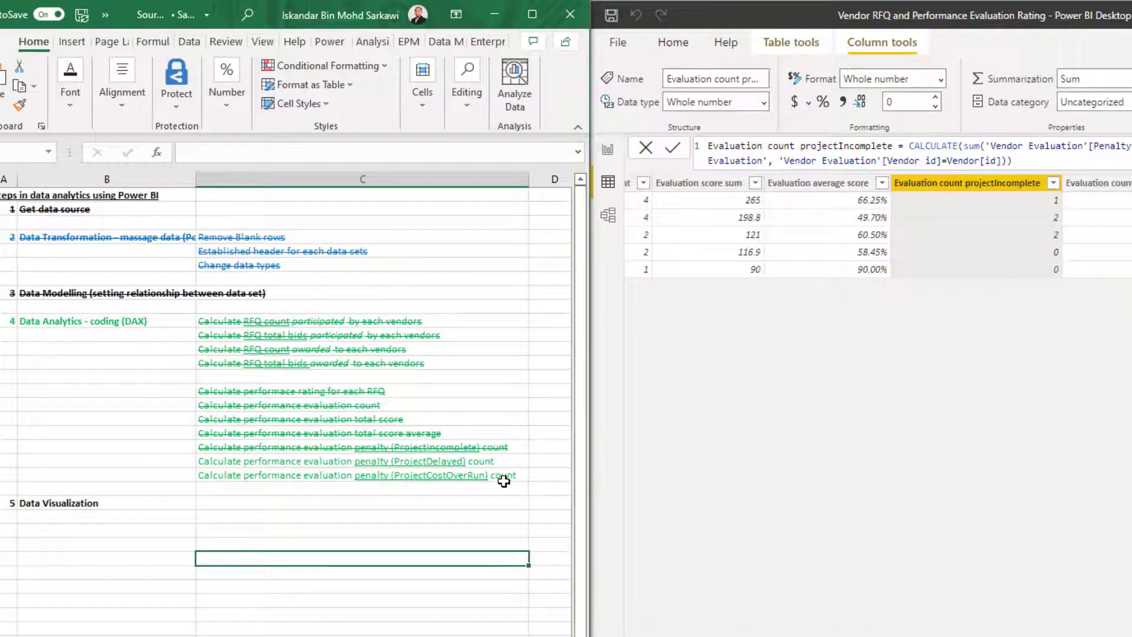
- Apply strikethrough to the ProjectDelayed and ProjectCostOverRun penalty count lines in the Excel steps checklist
{"action": "left_click_drag", "start_coordinate": [504, 480], "coordinate": [506, 463]}
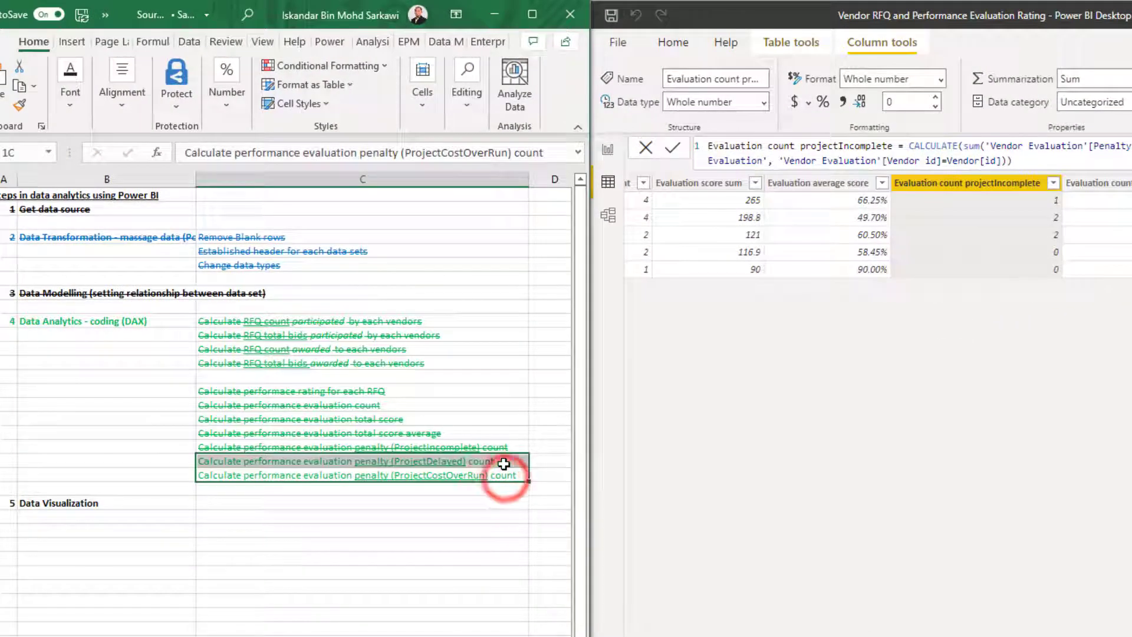
{"action": "left_click", "coordinate": [69, 106]}
{"action": "left_click", "coordinate": [231, 203]}
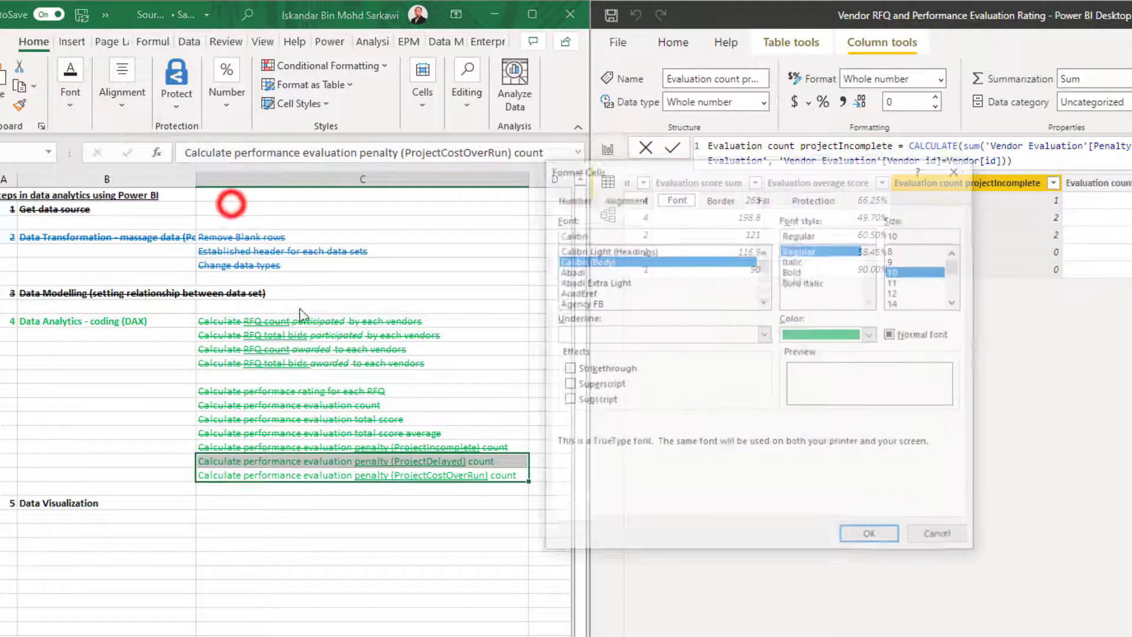
{"action": "left_click", "coordinate": [567, 369]}
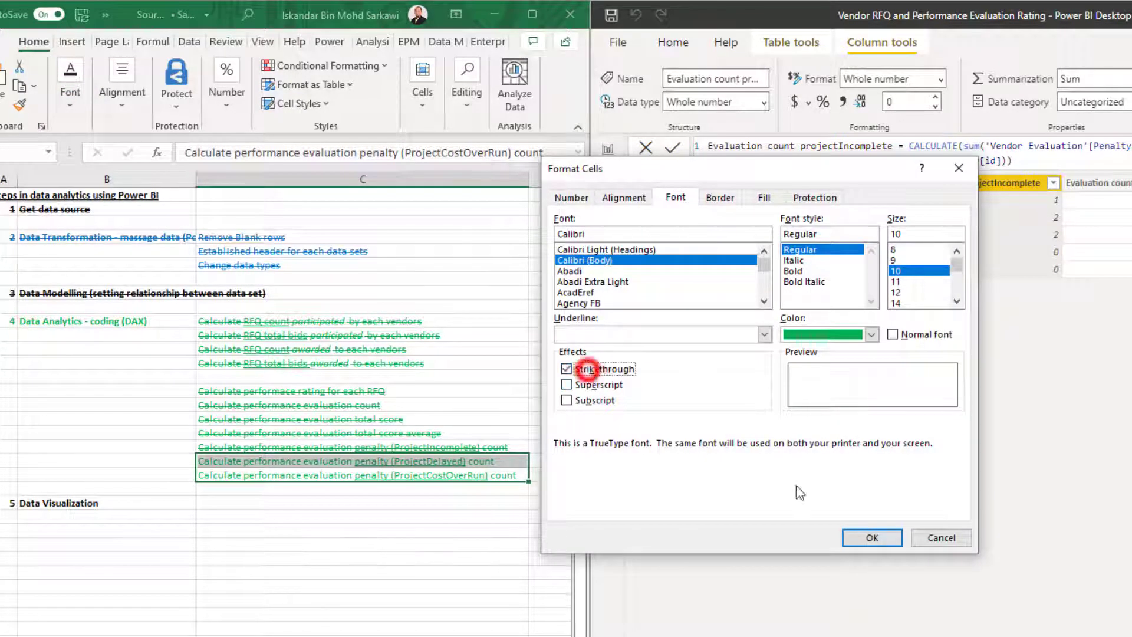
{"action": "left_click", "coordinate": [872, 538]}
{"action": "left_click", "coordinate": [425, 570]}
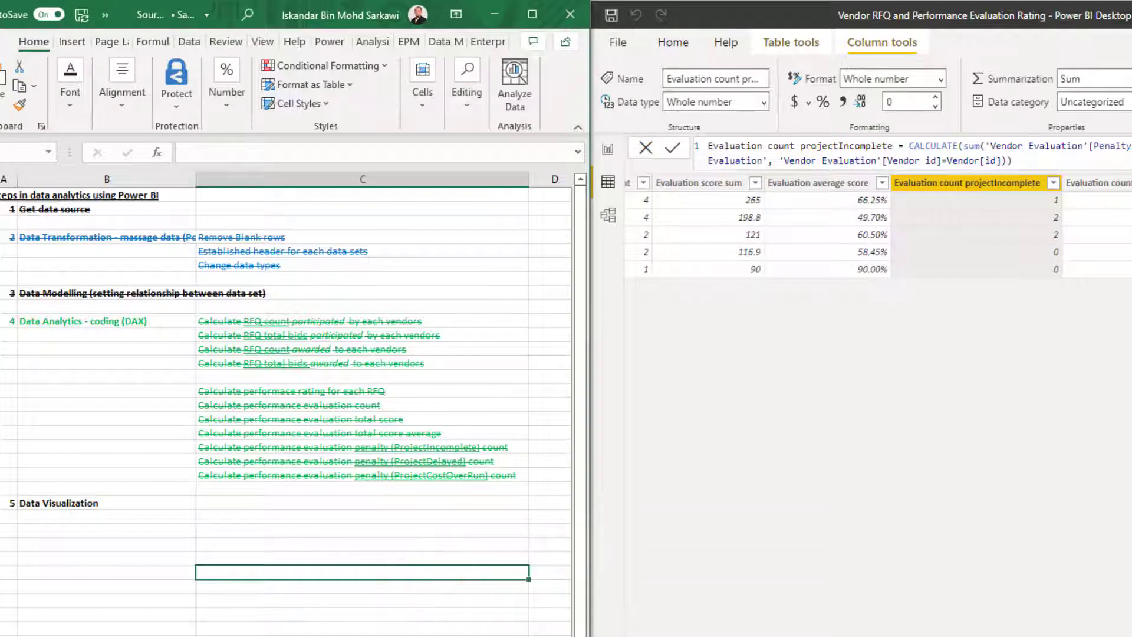
{"action": "left_click", "coordinate": [949, 416]}
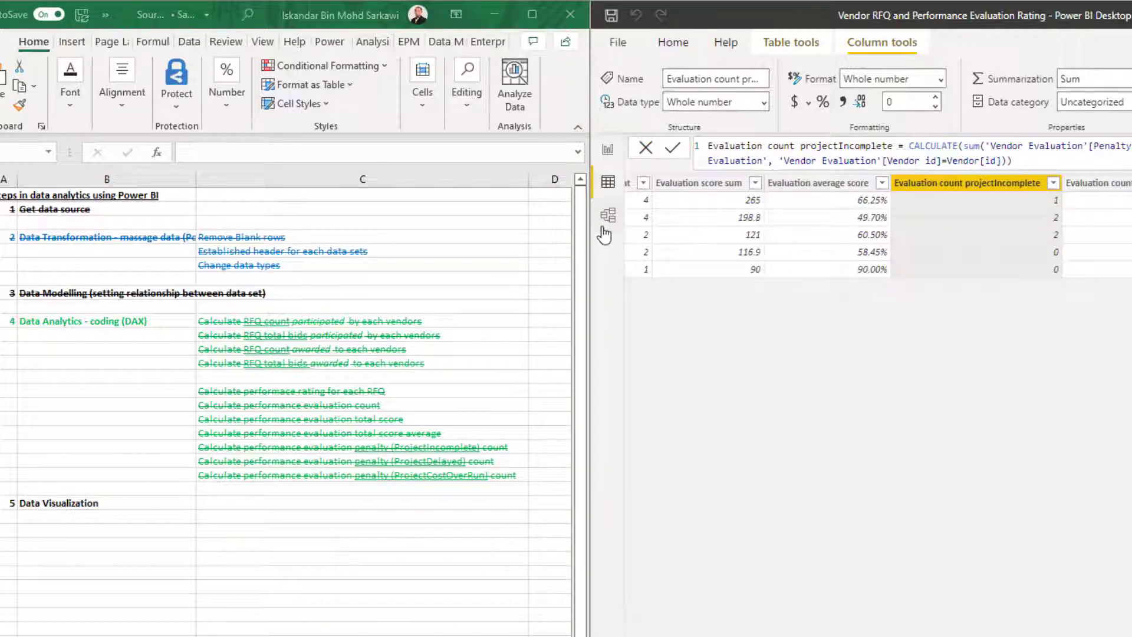
{"action": "left_click", "coordinate": [101, 355]}
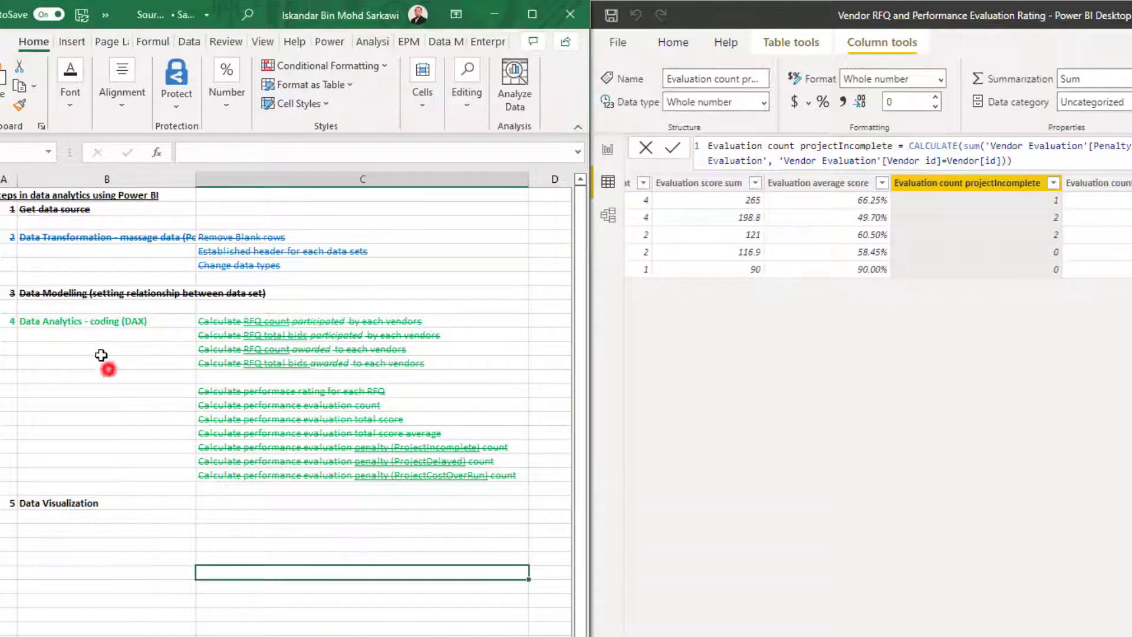
{"action": "left_click", "coordinate": [86, 322]}
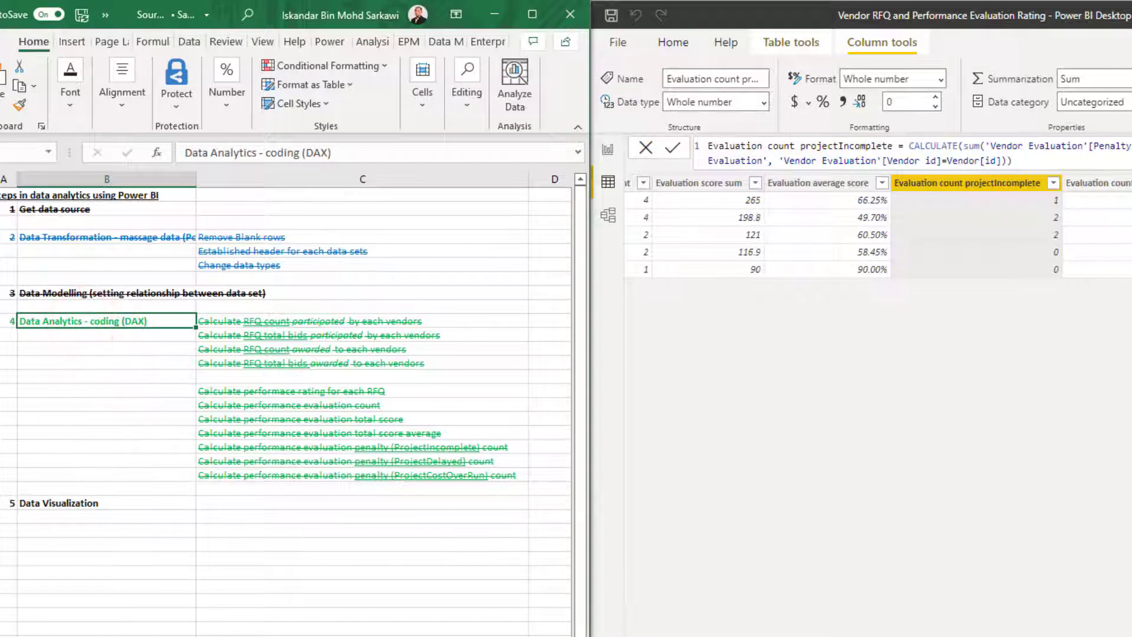
{"action": "left_click", "coordinate": [1, 503]}
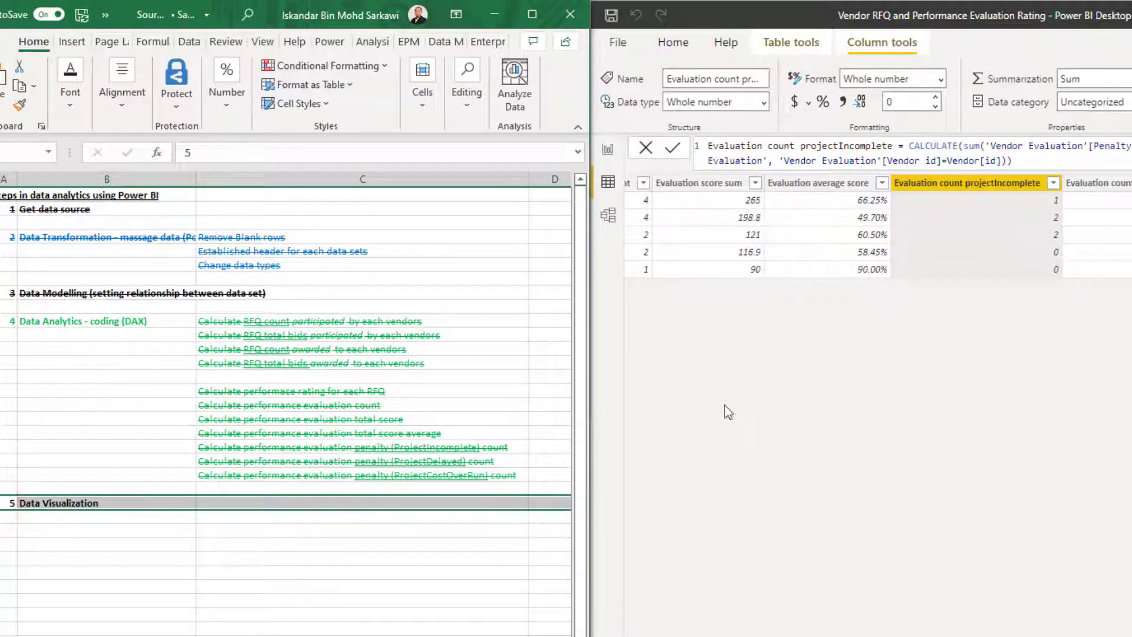
- Switch Power BI to the report view and maximize its window
{"action": "left_click", "coordinate": [608, 153]}
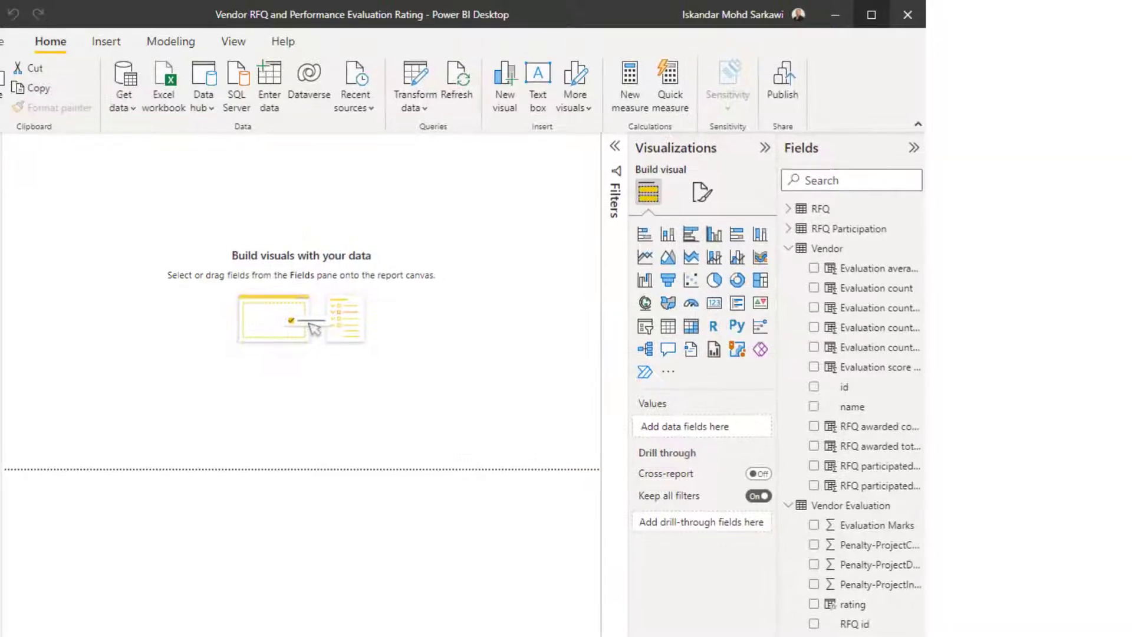
{"action": "left_click", "coordinate": [869, 16]}
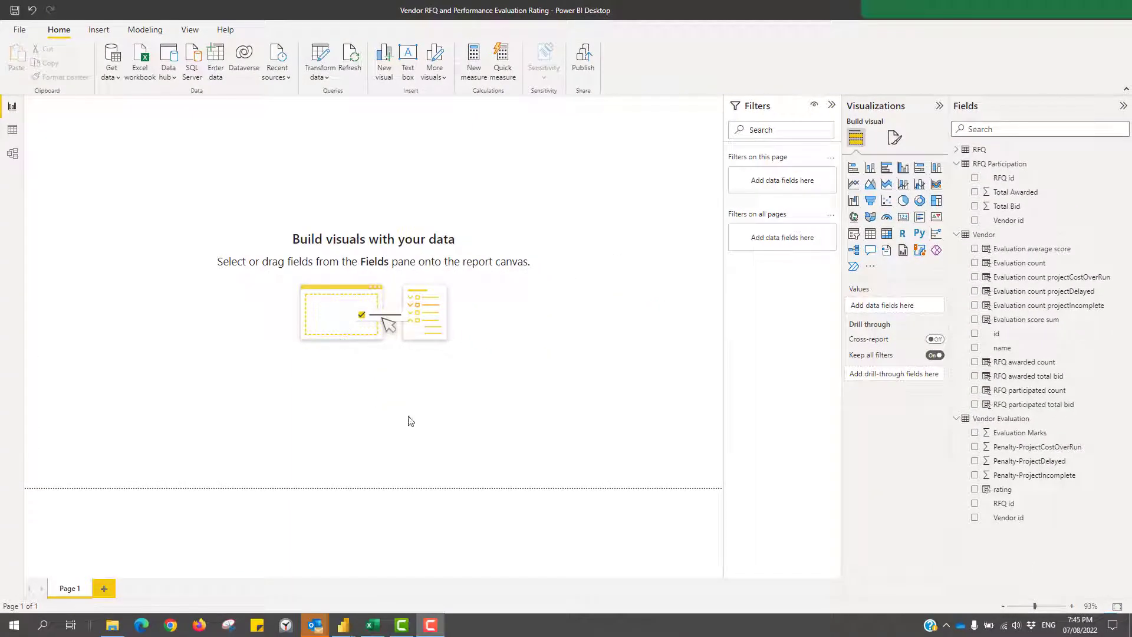
{"action": "left_click", "coordinate": [298, 465]}
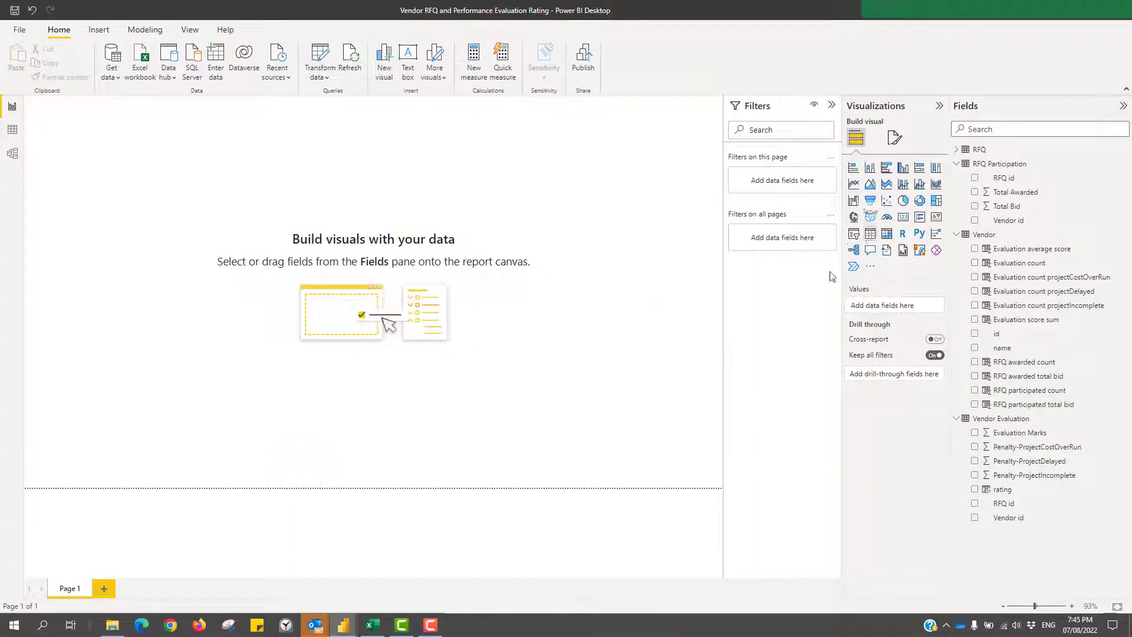
- Insert a table visual with the Vendor fields name, RFQ participated count, RFQ participated total bid, RFQ awarded count and RFQ awarded total bid
{"action": "left_click", "coordinate": [871, 234]}
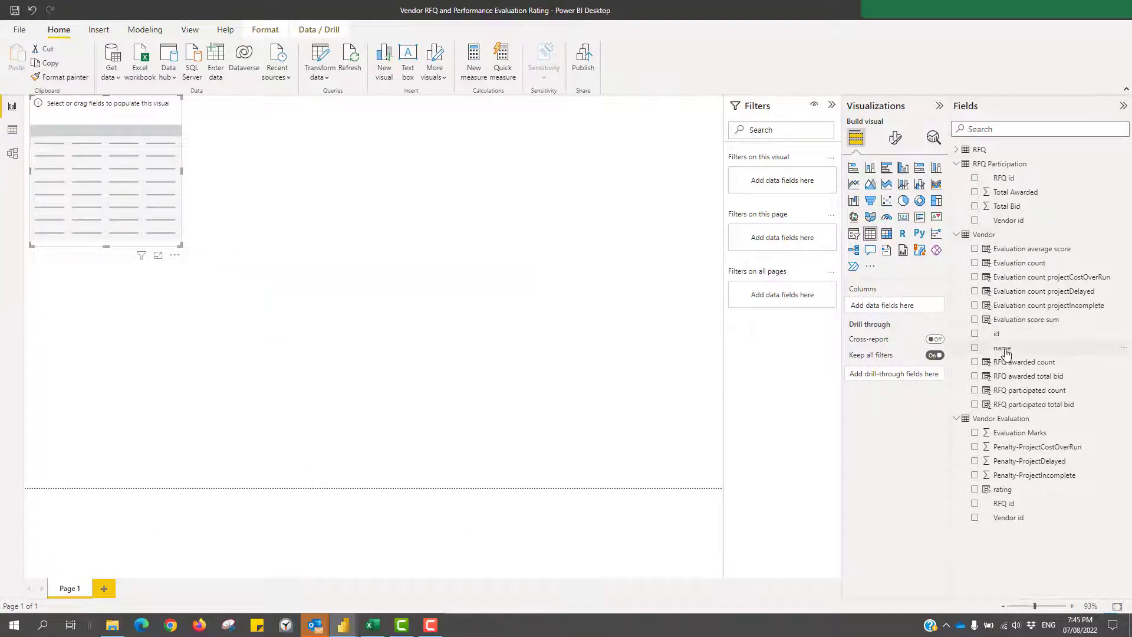
{"action": "left_click_drag", "start_coordinate": [1009, 350], "coordinate": [109, 180]}
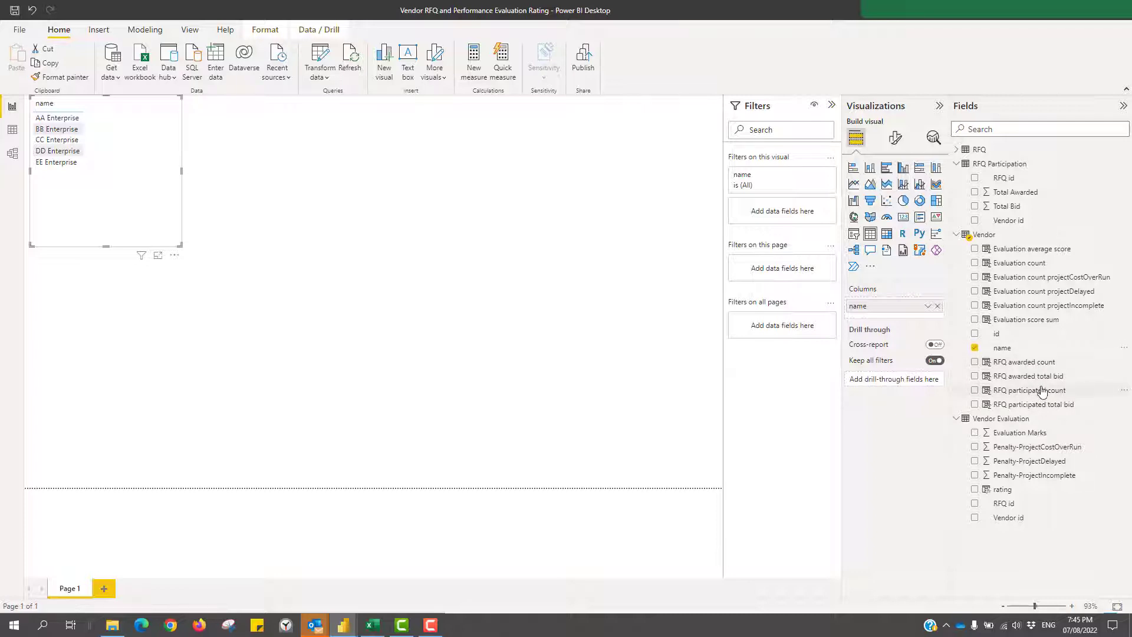
{"action": "left_click_drag", "start_coordinate": [1042, 391], "coordinate": [324, 175]}
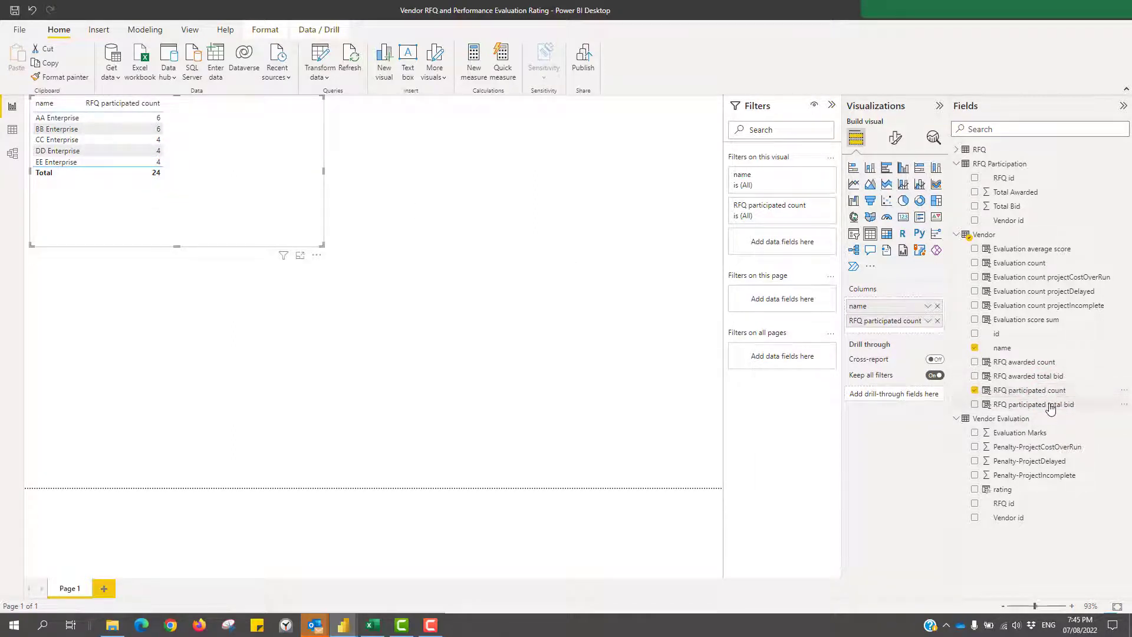
{"action": "left_click_drag", "start_coordinate": [1049, 407], "coordinate": [498, 182]}
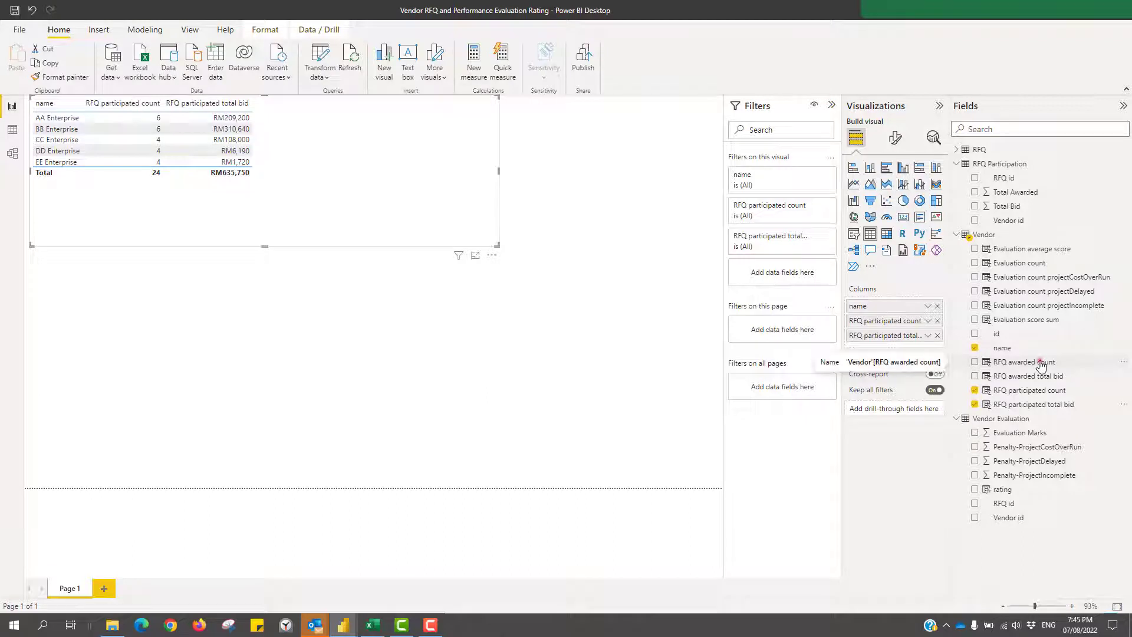
{"action": "left_click_drag", "start_coordinate": [1039, 363], "coordinate": [334, 160]}
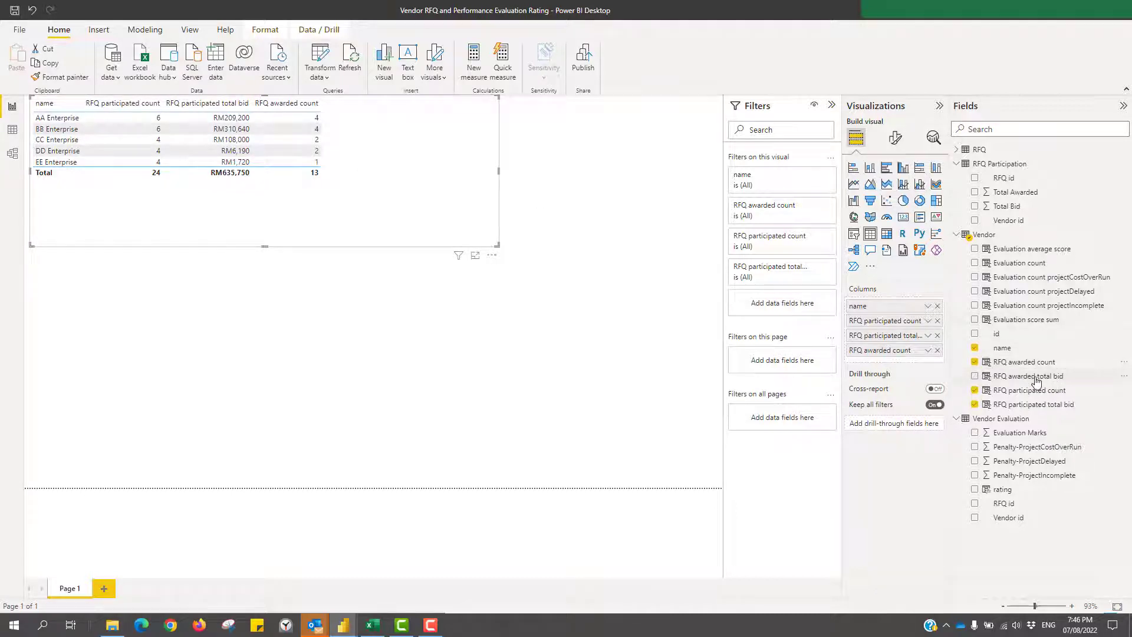
{"action": "left_click_drag", "start_coordinate": [1039, 378], "coordinate": [417, 172]}
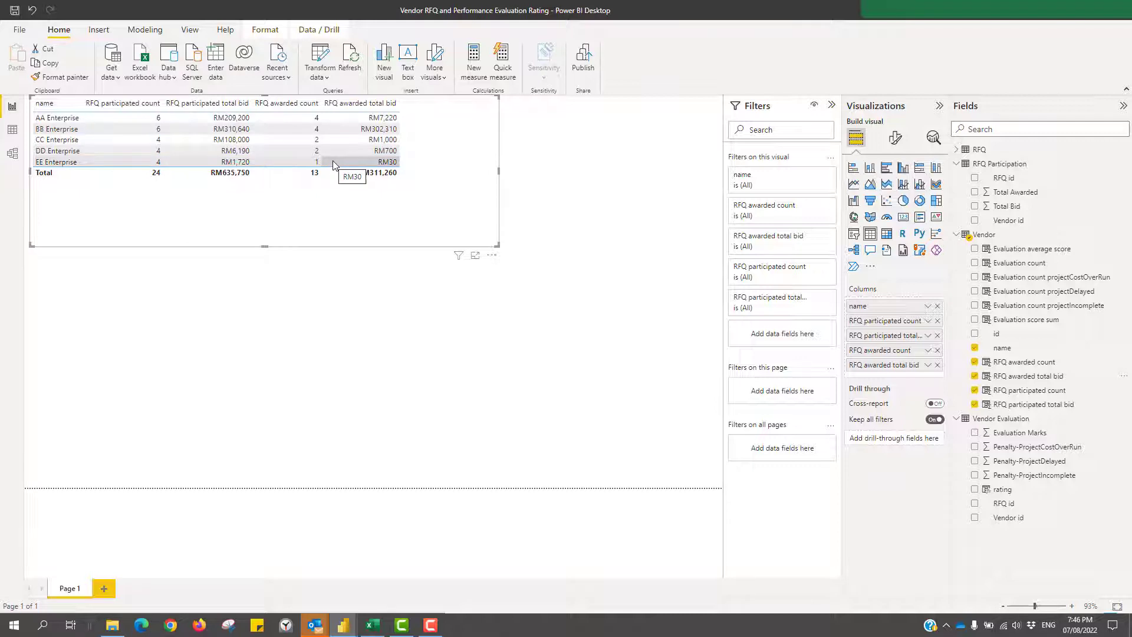
- Shrink the vendor RFQ table visual to fit closely around its columns and rows, and deselect it
{"action": "left_click_drag", "start_coordinate": [497, 245], "coordinate": [433, 195]}
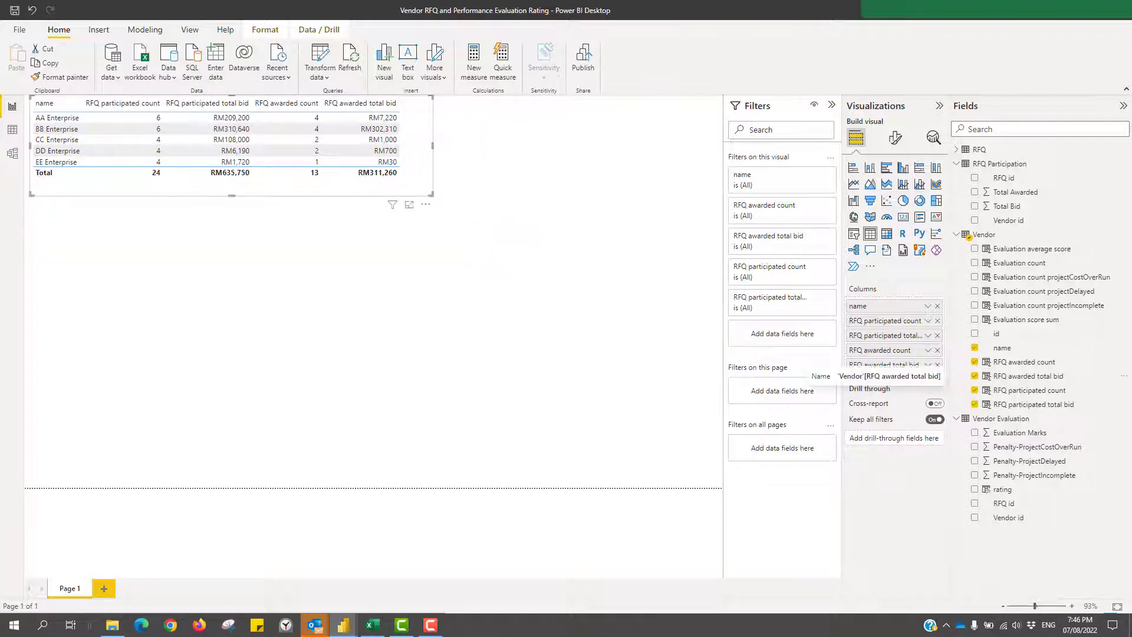
{"action": "key", "text": "Escape"}
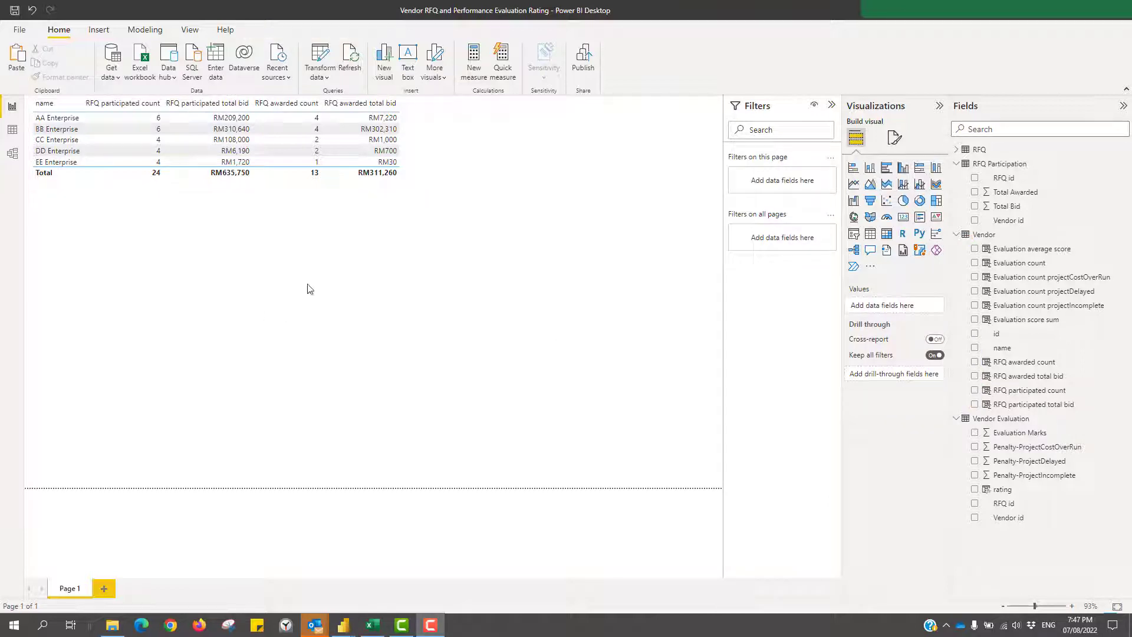
{"action": "left_click", "coordinate": [309, 288]}
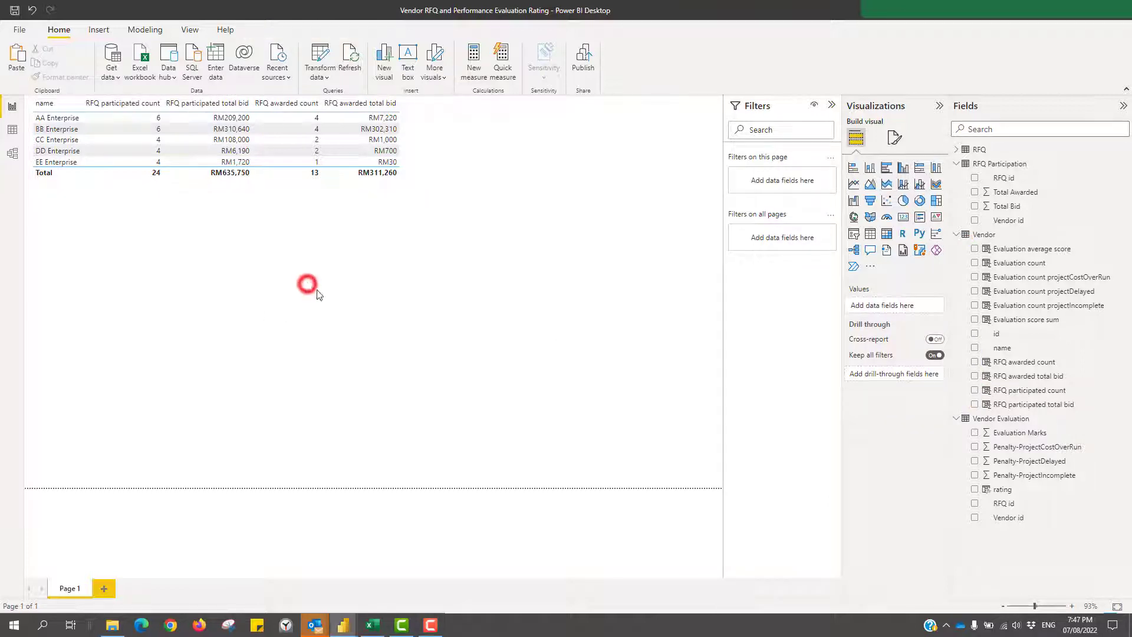
{"action": "left_click", "coordinate": [393, 248]}
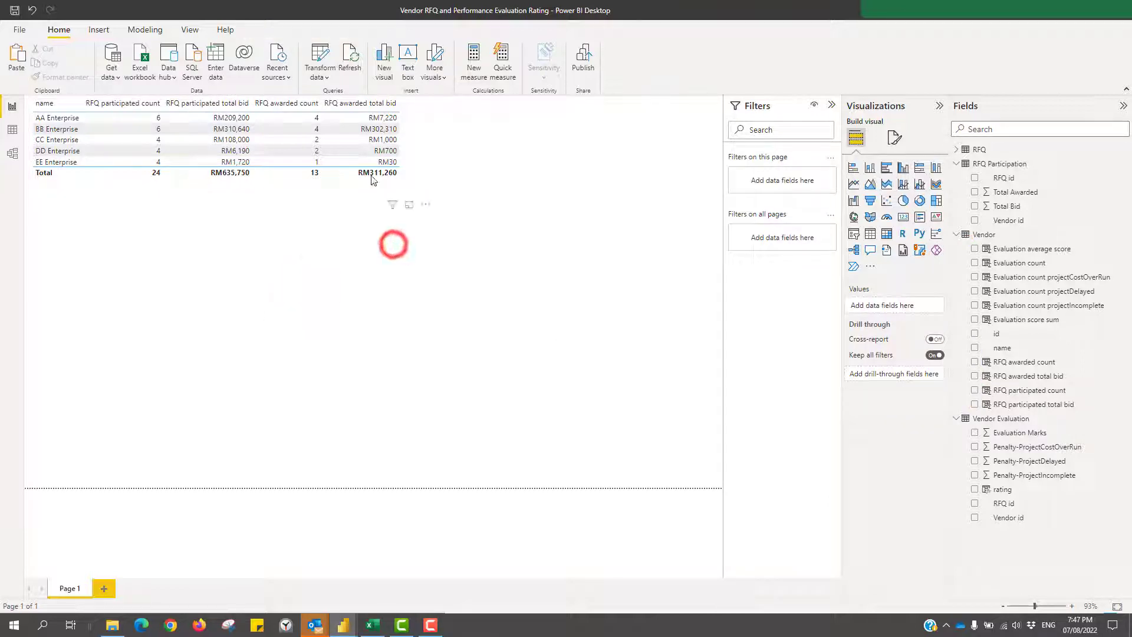
- Duplicate the vendor RFQ table below the original and remove RFQ participated total bid and RFQ awarded total bid from the copy
{"action": "left_click", "coordinate": [418, 178]}
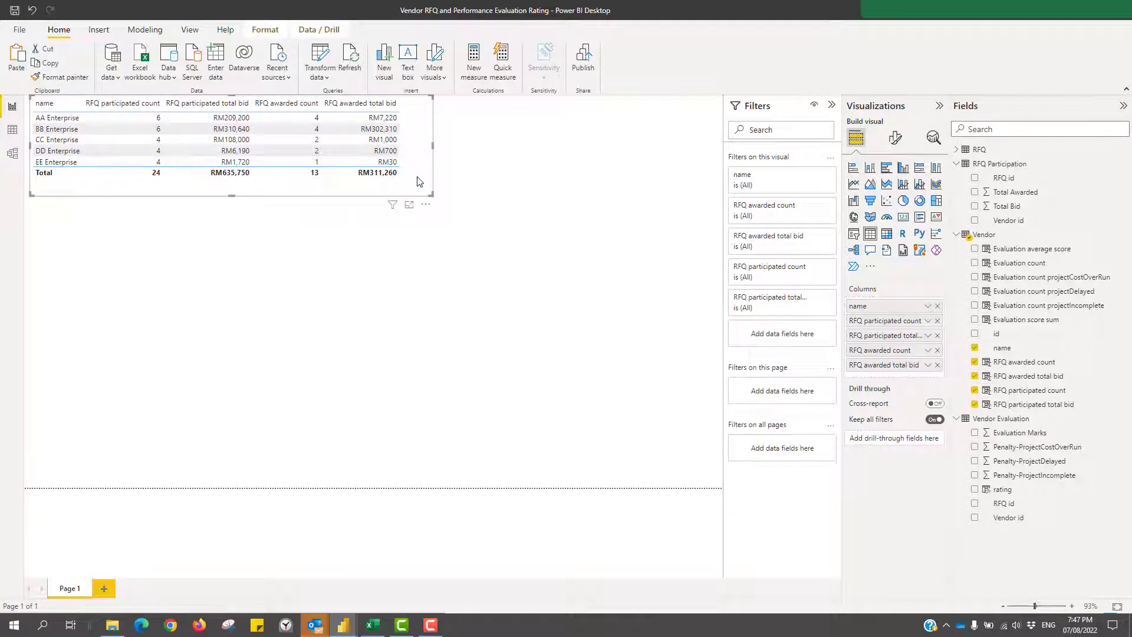
{"action": "left_click_drag", "start_coordinate": [418, 181], "coordinate": [481, 308]}
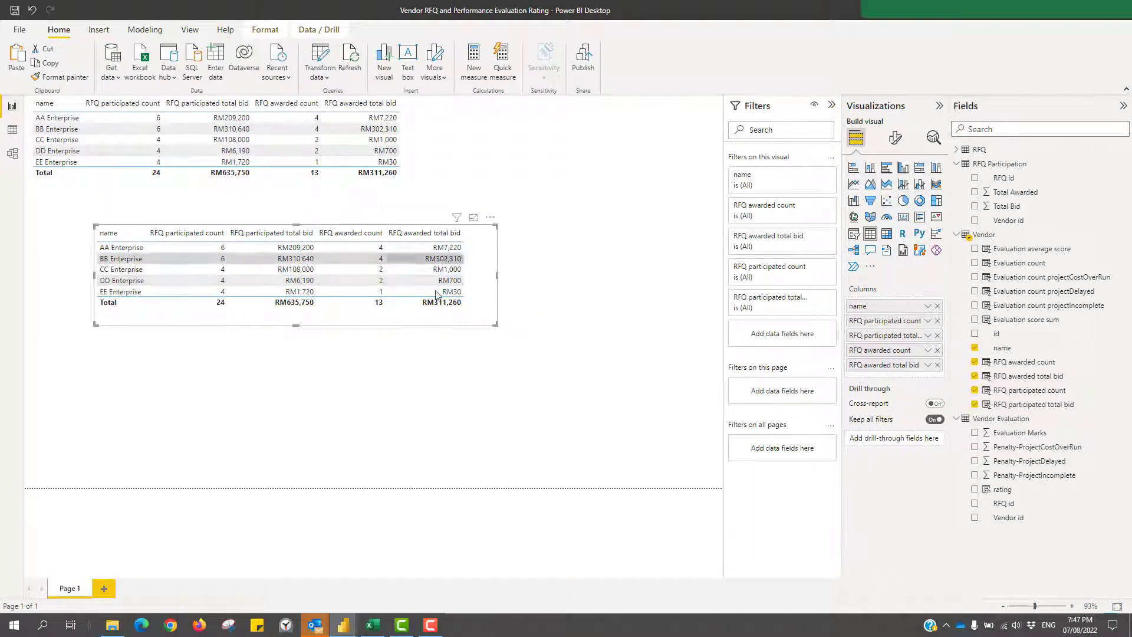
{"action": "left_click", "coordinate": [938, 338]}
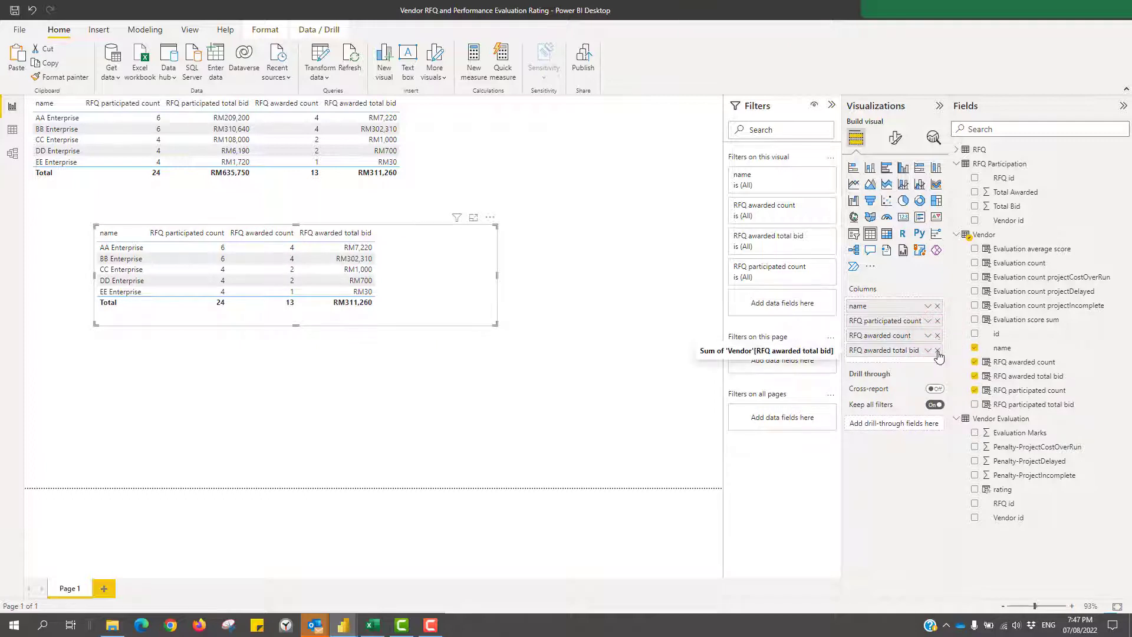
{"action": "left_click", "coordinate": [938, 351]}
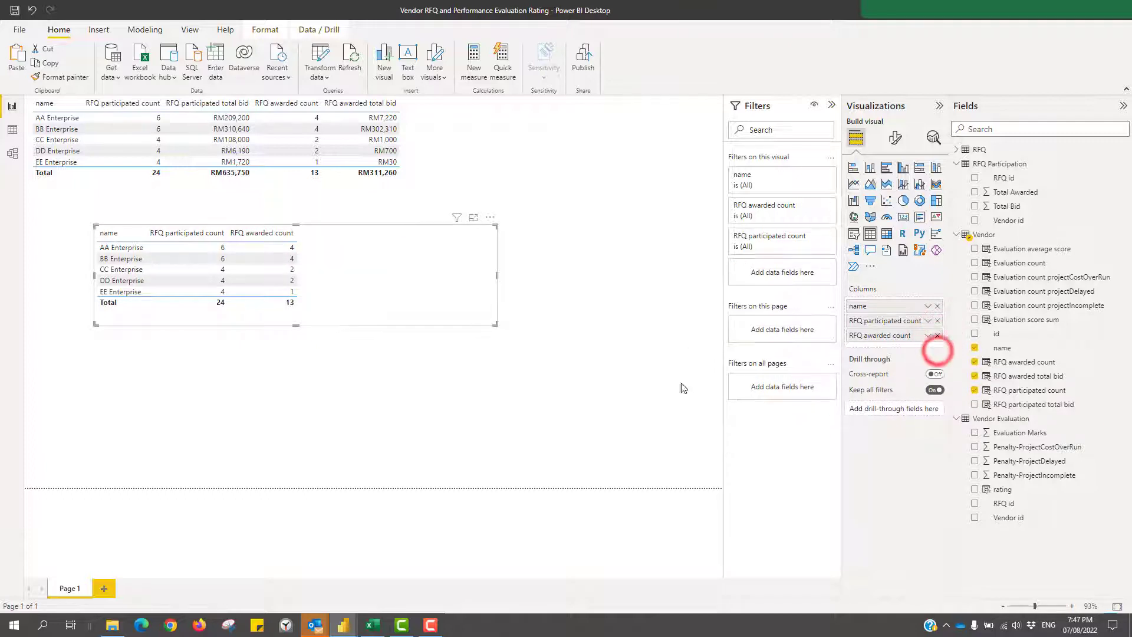
{"action": "left_click", "coordinate": [483, 301]}
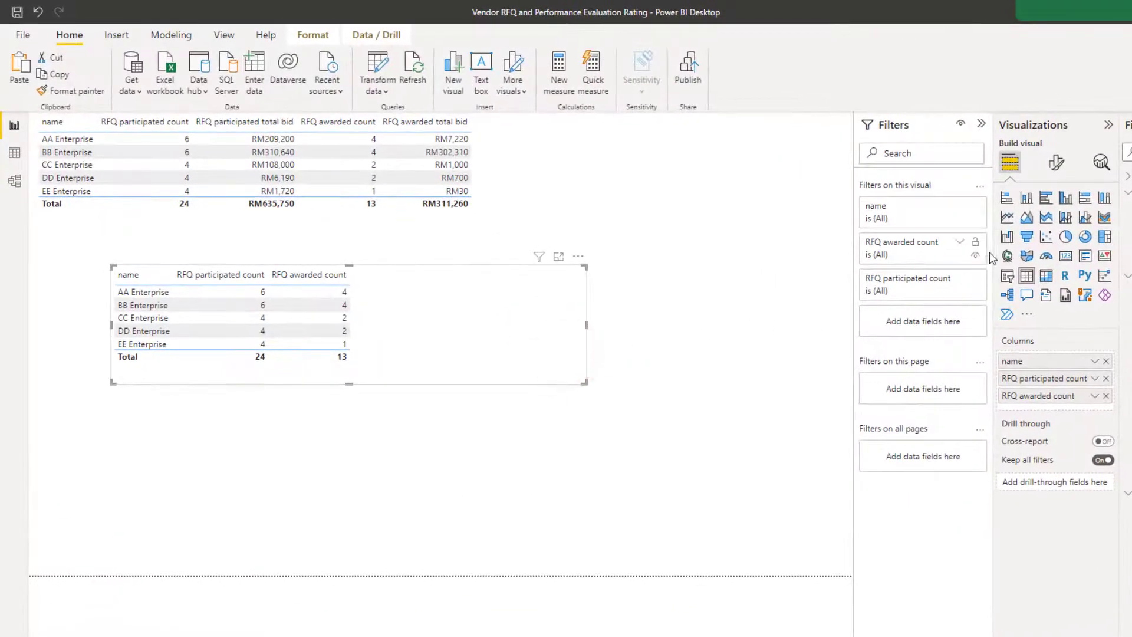
- Convert the copied RFQ table into a clustered column chart and make it slightly taller
{"action": "left_click", "coordinate": [1067, 200]}
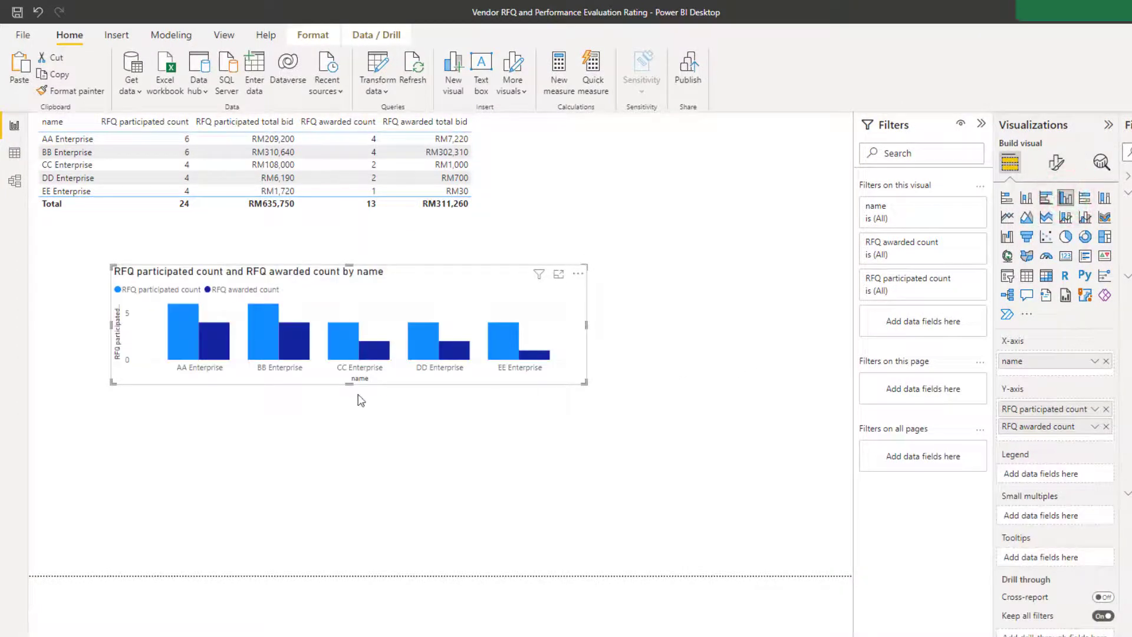
{"action": "left_click_drag", "start_coordinate": [349, 383], "coordinate": [351, 413]}
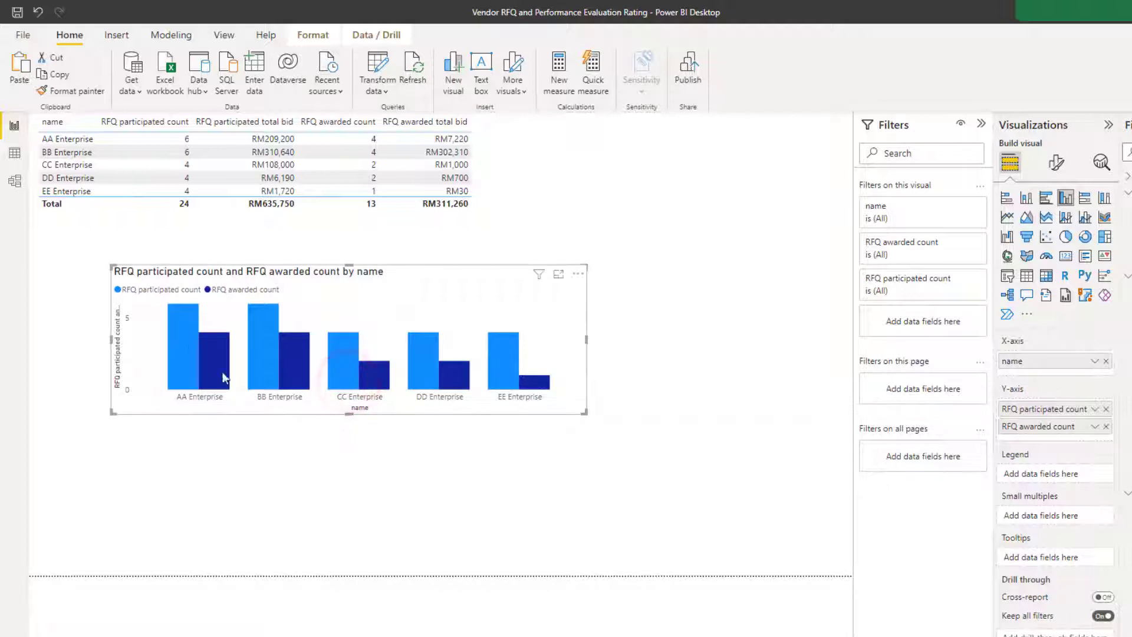
{"action": "mouse_move", "coordinate": [189, 347]}
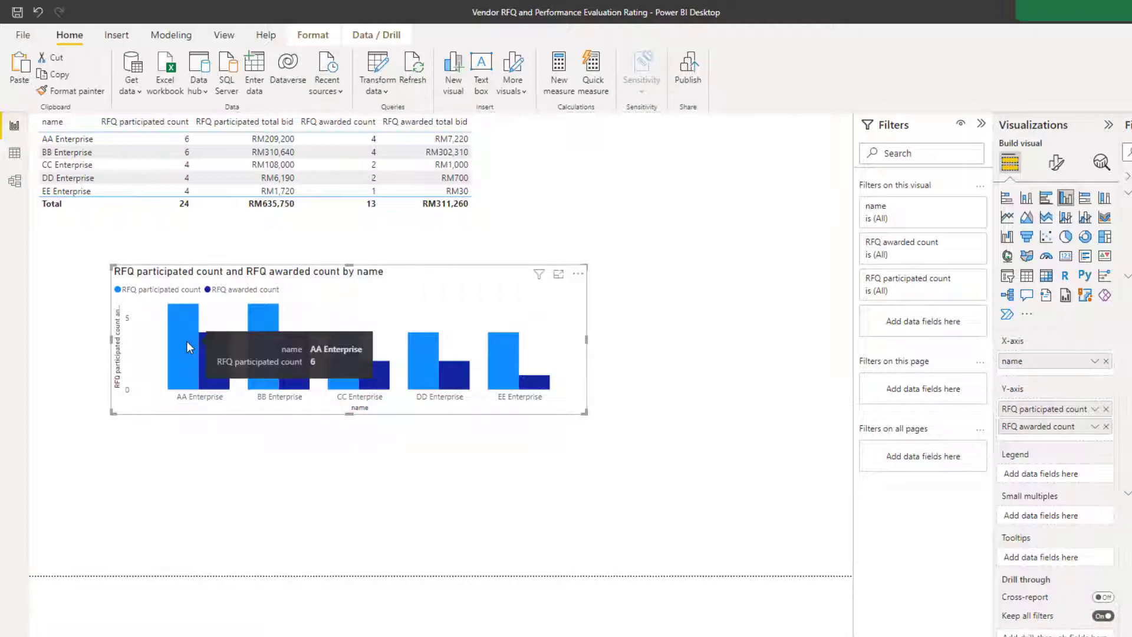
{"action": "mouse_move", "coordinate": [212, 374]}
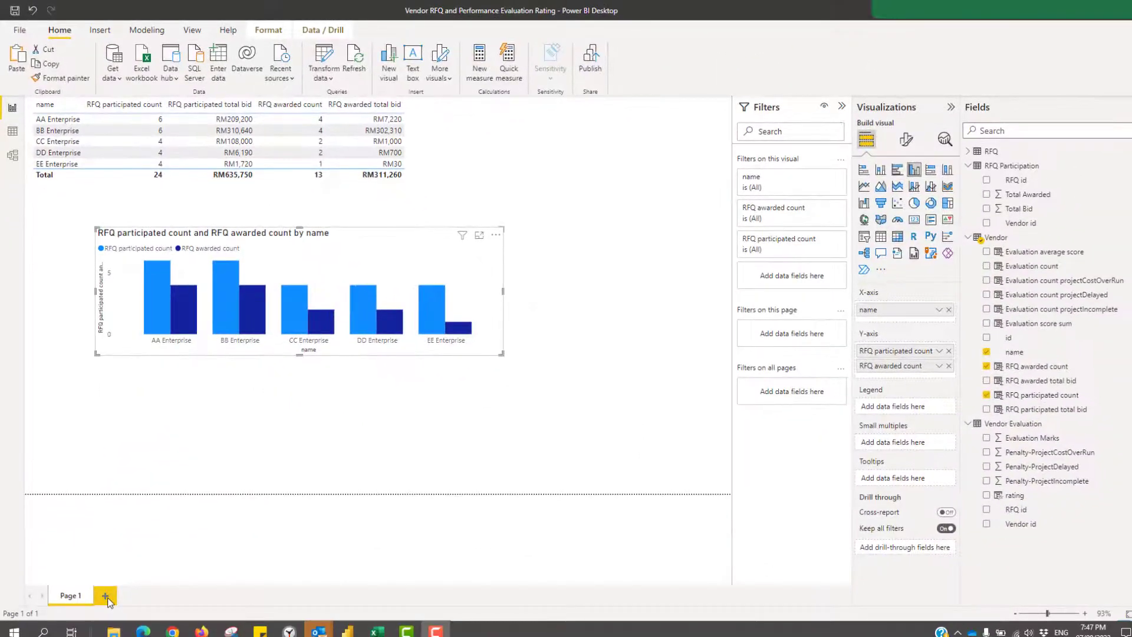
- Rename the current report page as RFQ
{"action": "right_click", "coordinate": [80, 600]}
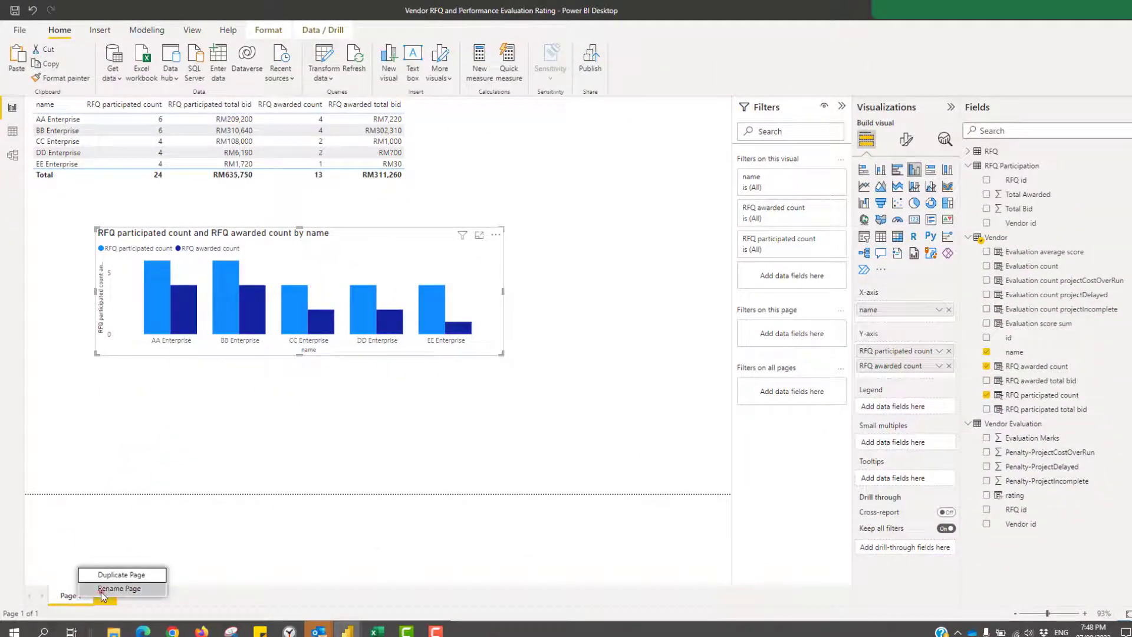
{"action": "left_click", "coordinate": [102, 590]}
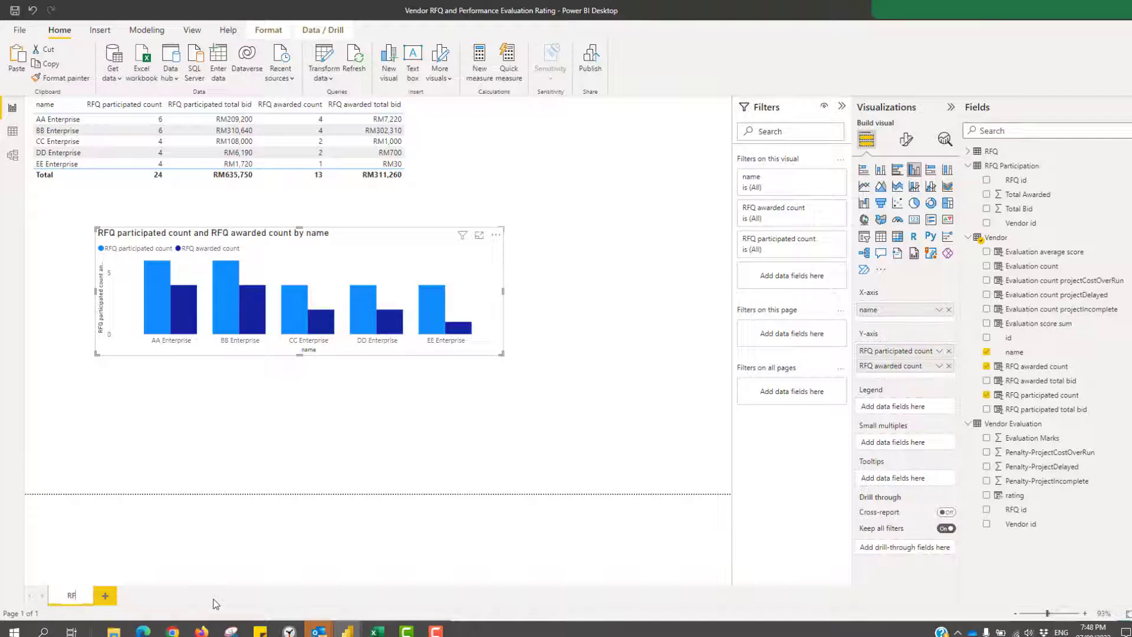
{"action": "left_click", "coordinate": [142, 536]}
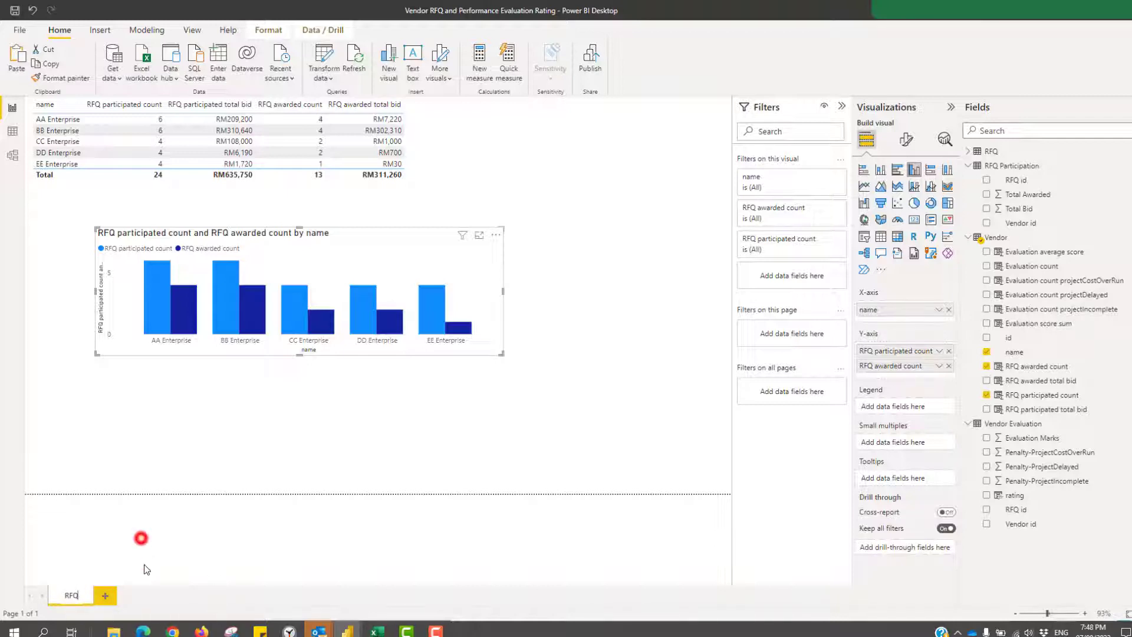
- Add a new report page and rename it as Scorecard
{"action": "left_click", "coordinate": [99, 595]}
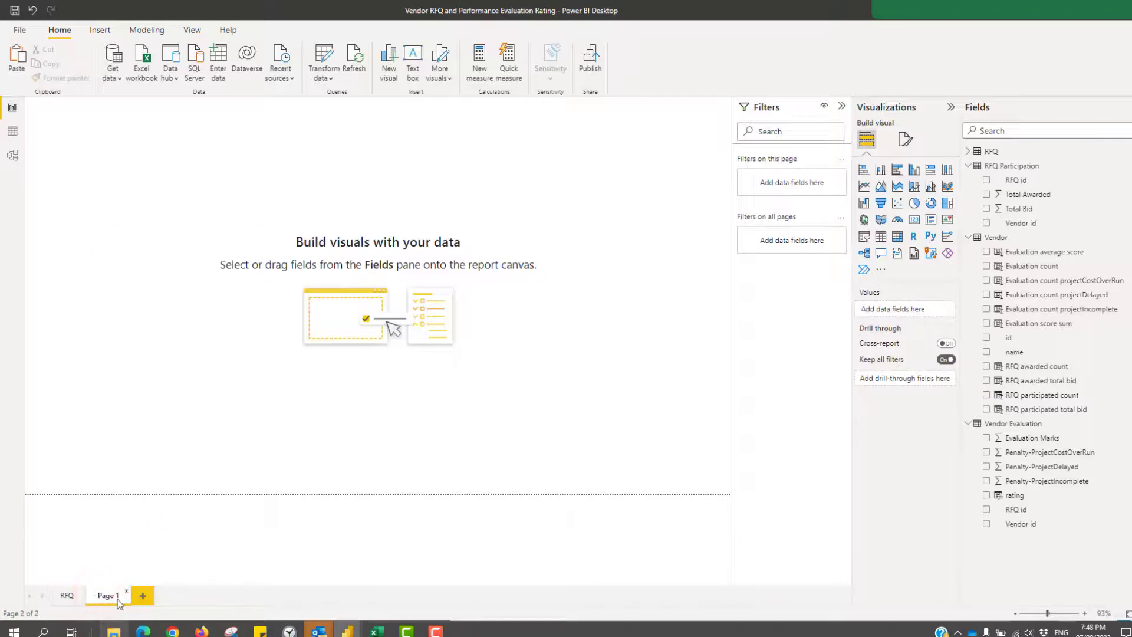
{"action": "right_click", "coordinate": [119, 597]}
{"action": "left_click", "coordinate": [145, 562]}
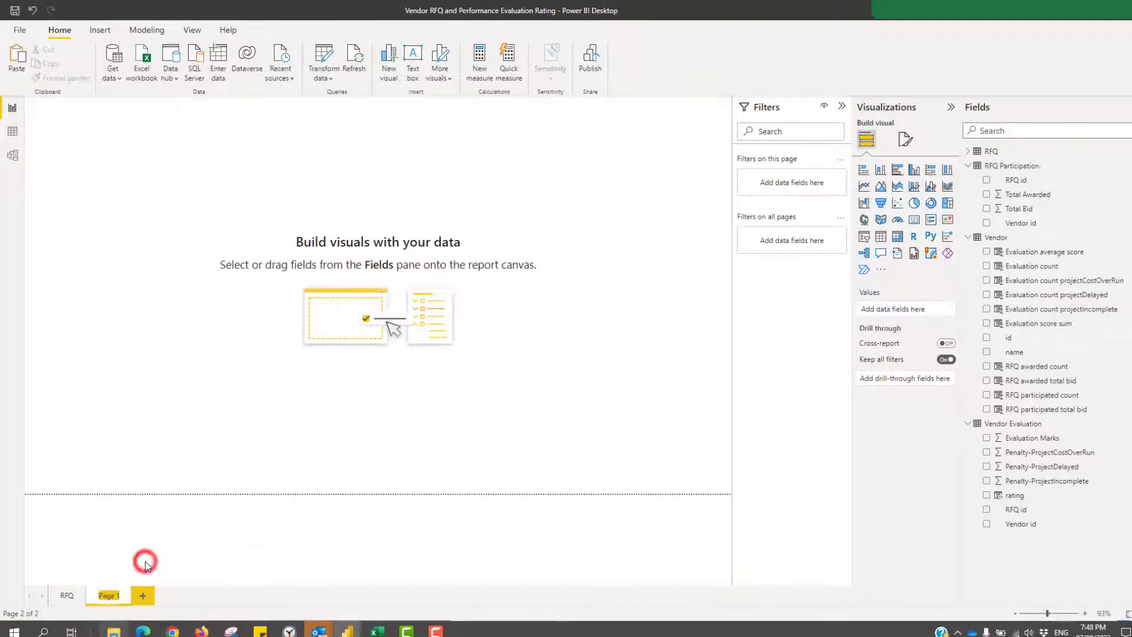
{"action": "type", "text": "Screcar"}
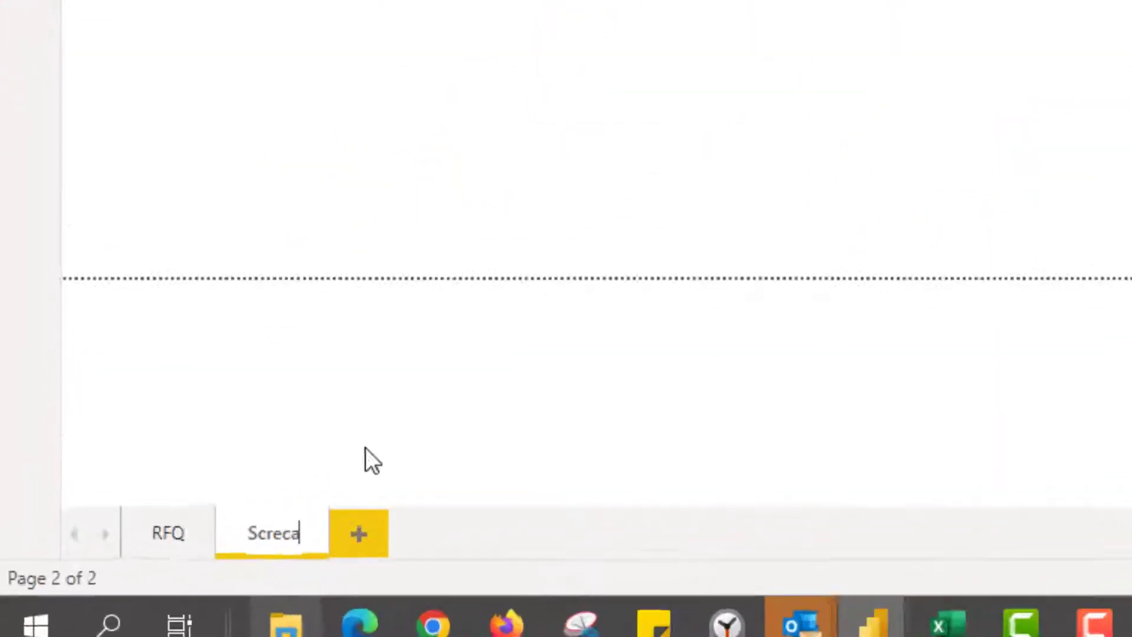
{"action": "key", "text": "BackSpace"}
{"action": "key", "text": "BackSpace"}
{"action": "key", "text": "BackSpace"}
{"action": "key", "text": "BackSpace"}
{"action": "key", "text": "BackSpace"}
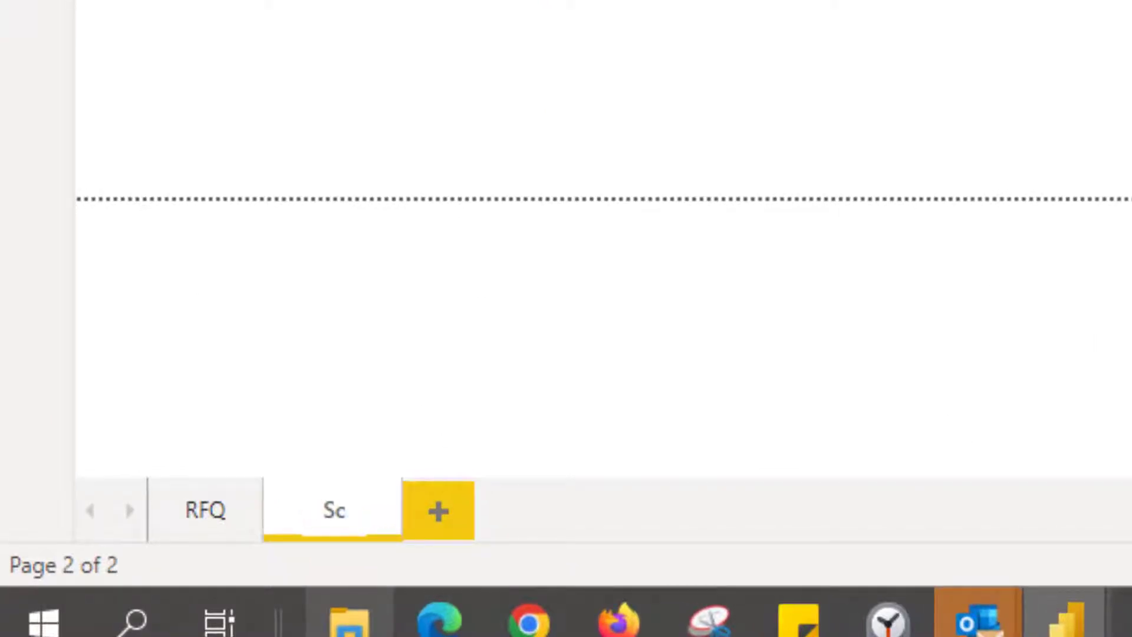
{"action": "type", "text": "orec"}
{"action": "type", "text": "ard"}
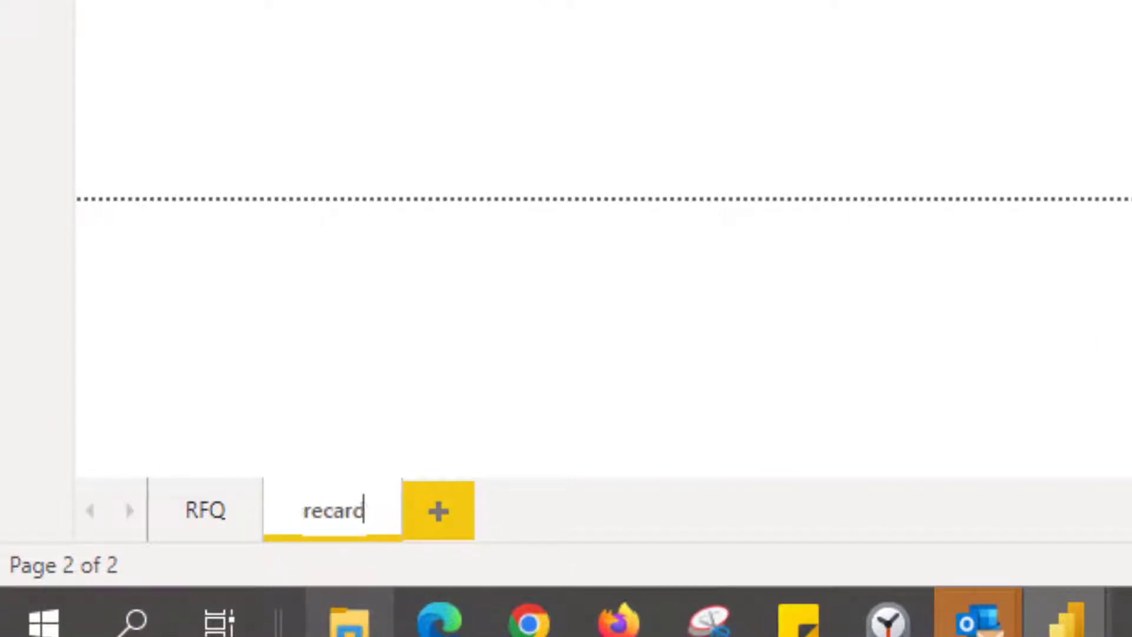
{"action": "key", "text": "Return"}
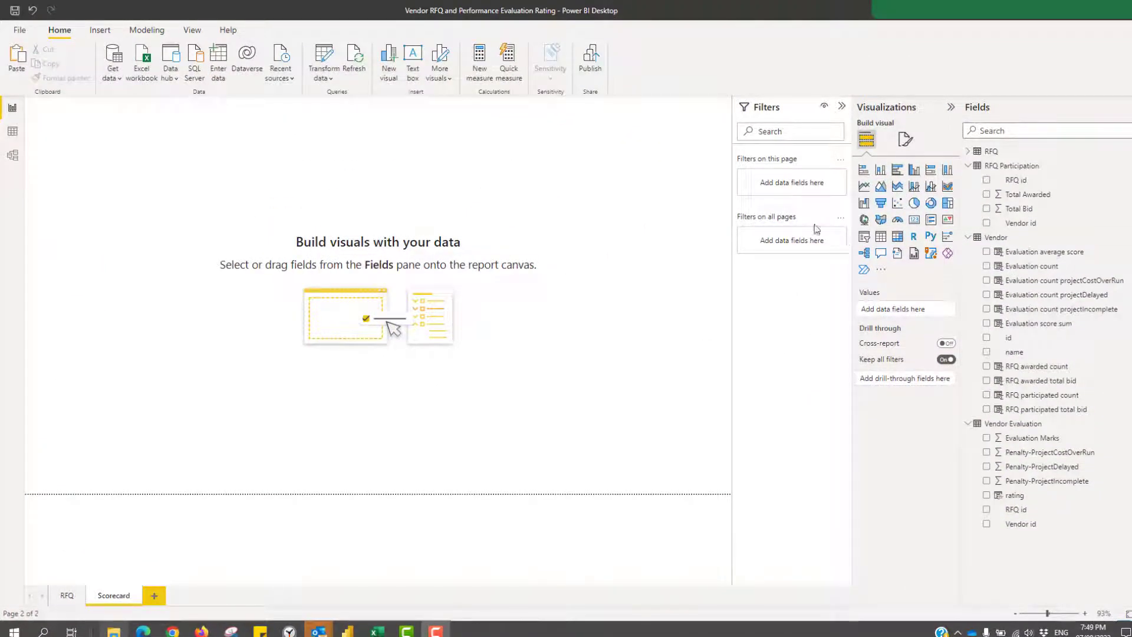
- Insert a widened table visual with the Vendor fields name, Evaluation count and Evaluation average score
{"action": "left_click", "coordinate": [880, 236]}
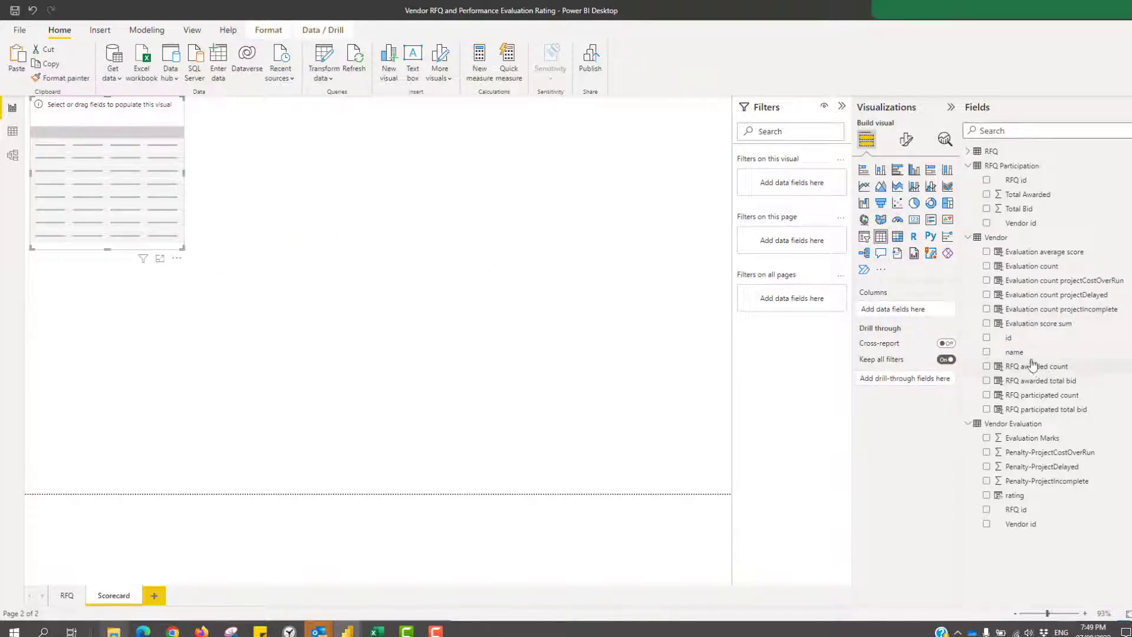
{"action": "left_click_drag", "start_coordinate": [1023, 357], "coordinate": [135, 194]}
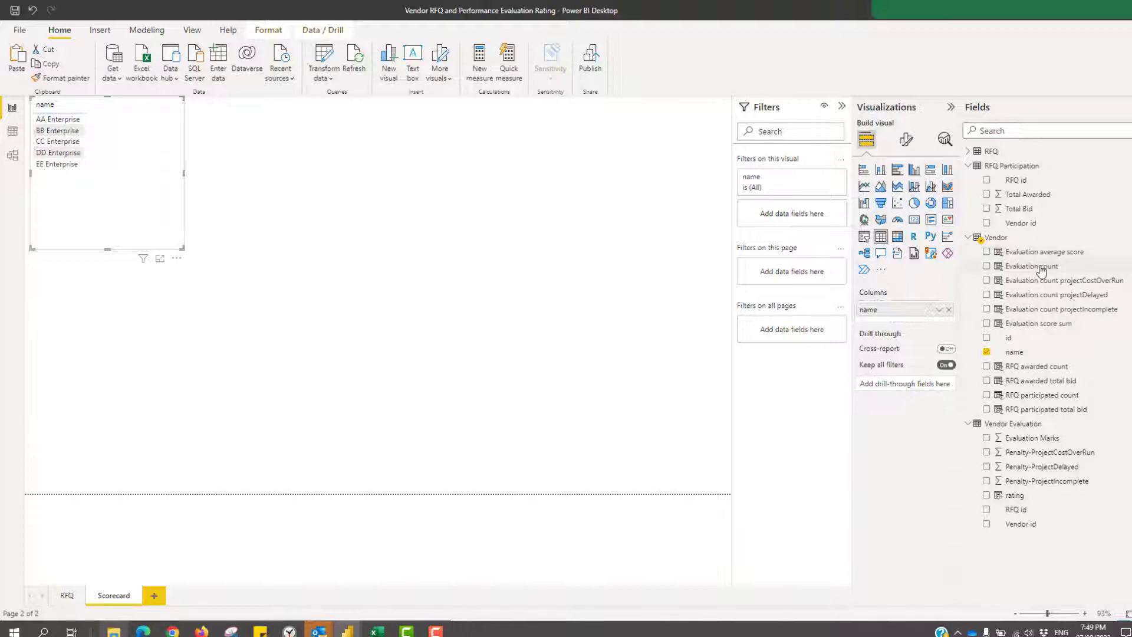
{"action": "mouse_move", "coordinate": [1041, 268]}
{"action": "left_mouse_down"}
{"action": "mouse_move", "coordinate": [148, 189]}
{"action": "mouse_move", "coordinate": [533, 192]}
{"action": "left_mouse_up"}
{"action": "left_click", "coordinate": [182, 171]}
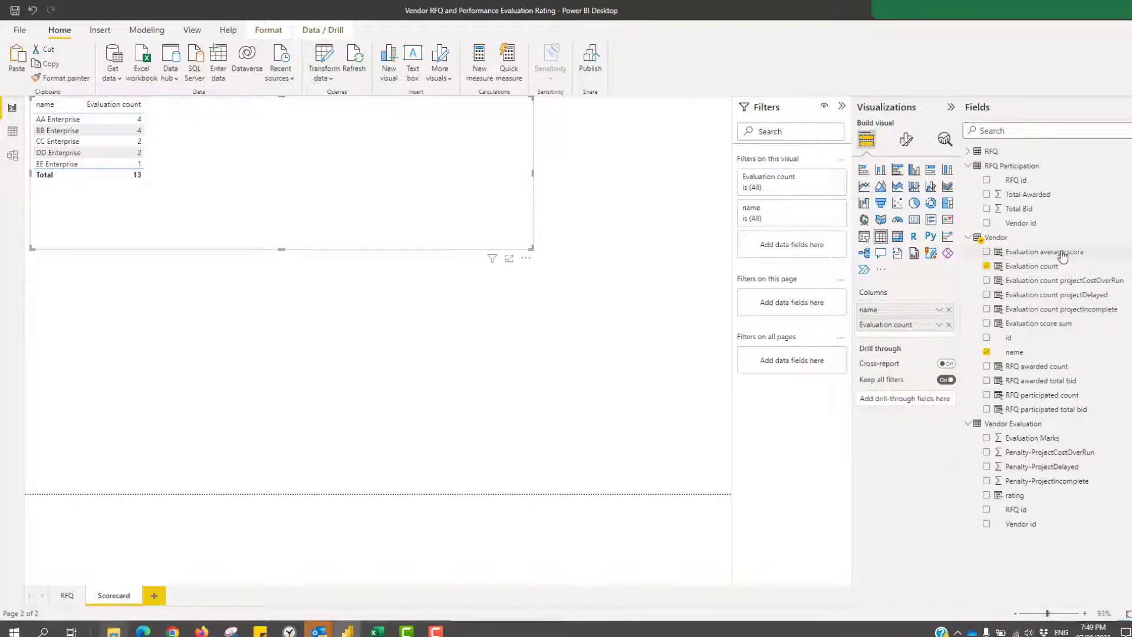
{"action": "left_click_drag", "start_coordinate": [1062, 255], "coordinate": [283, 177]}
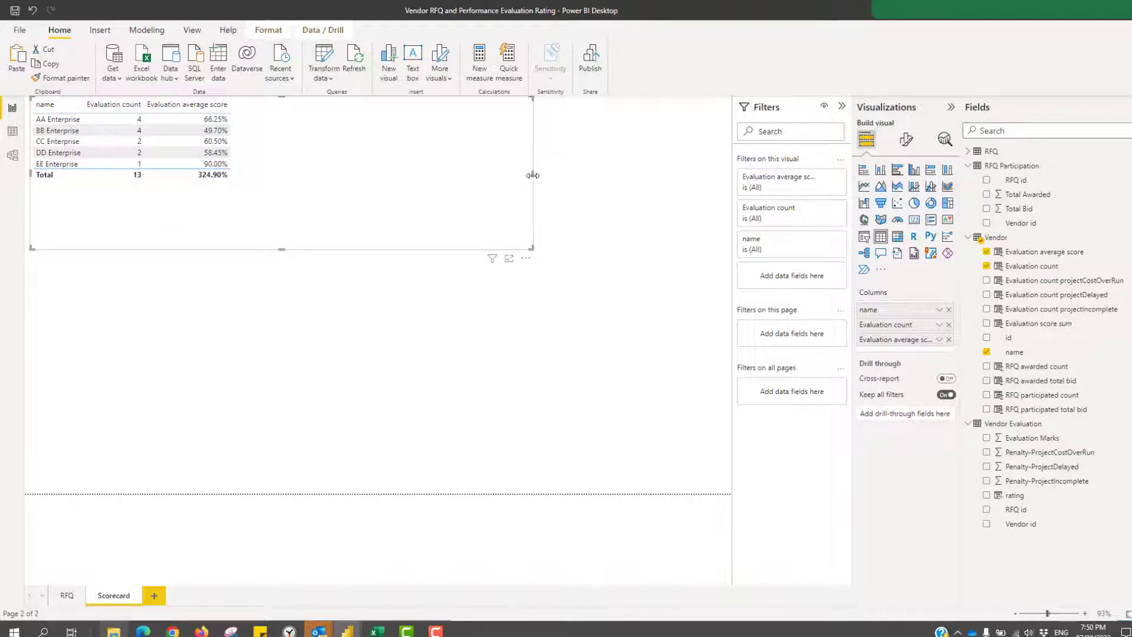
- Widen the scorecard table further and add the Evaluation count fields for projectIncomplete, projectDelayed and projectCostOverRun
{"action": "left_click_drag", "start_coordinate": [533, 177], "coordinate": [626, 182]}
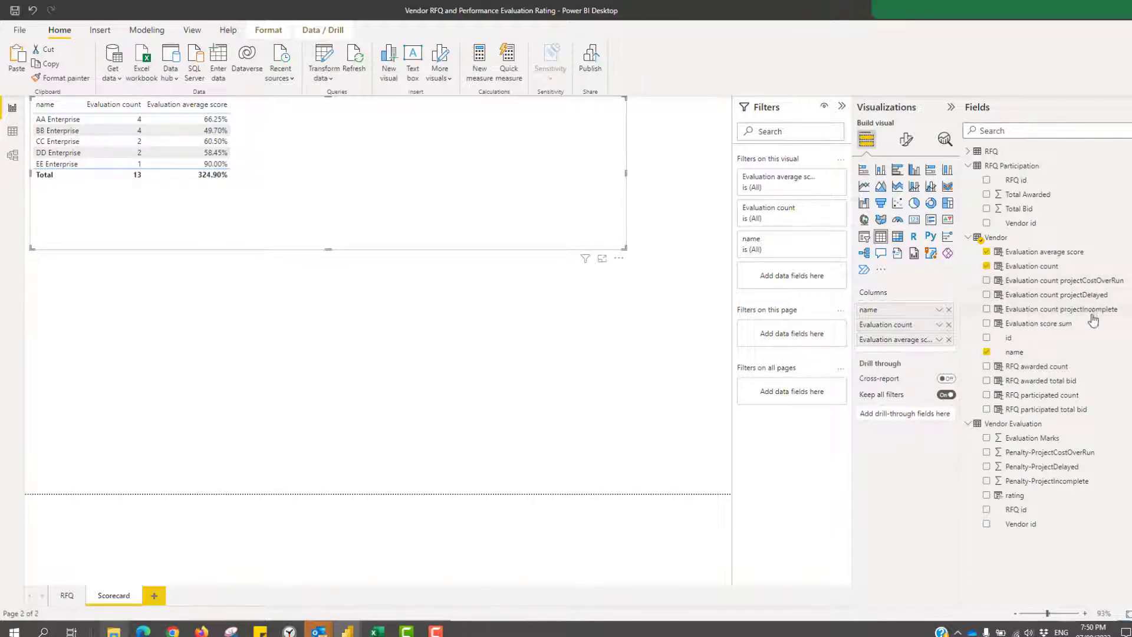
{"action": "left_click_drag", "start_coordinate": [1092, 315], "coordinate": [365, 154]}
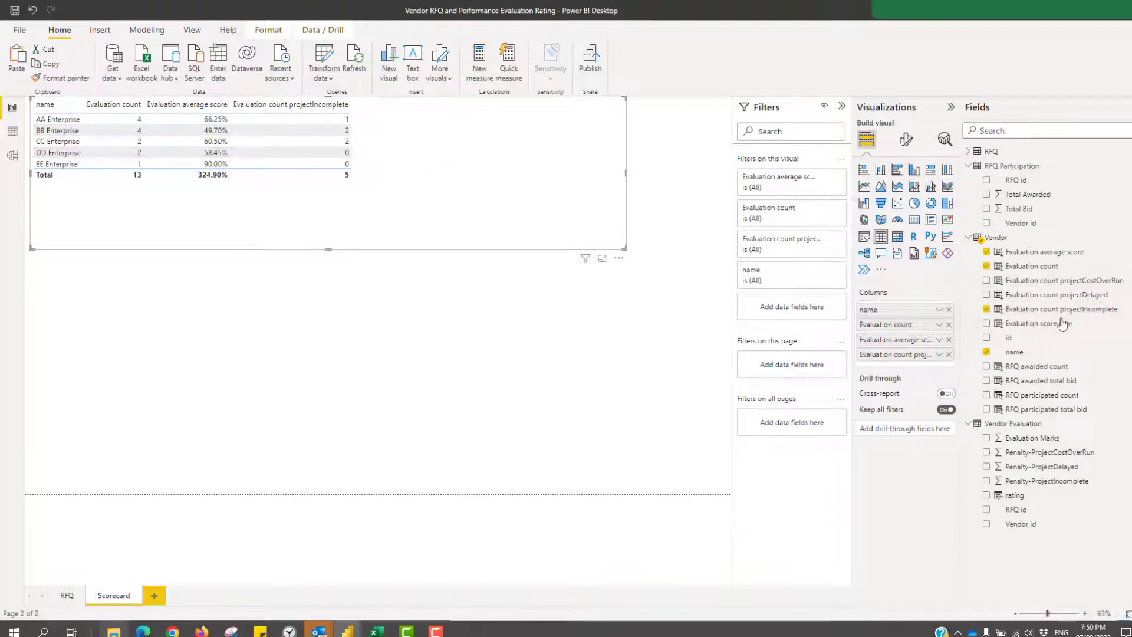
{"action": "left_click_drag", "start_coordinate": [1088, 301], "coordinate": [434, 151]}
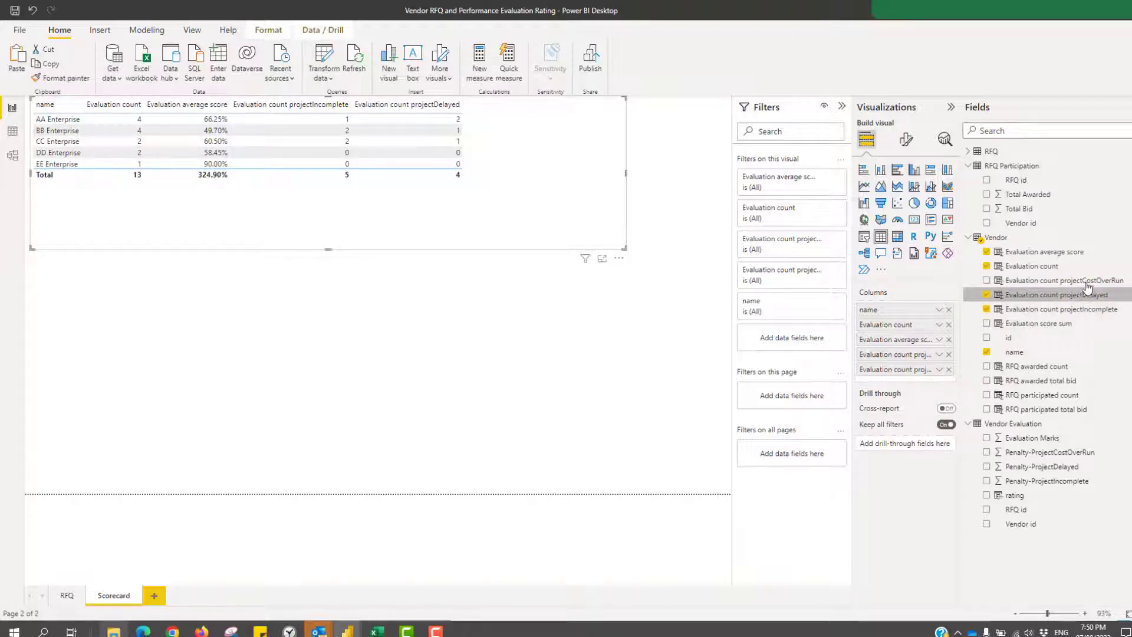
{"action": "left_click_drag", "start_coordinate": [1085, 280], "coordinate": [569, 156]}
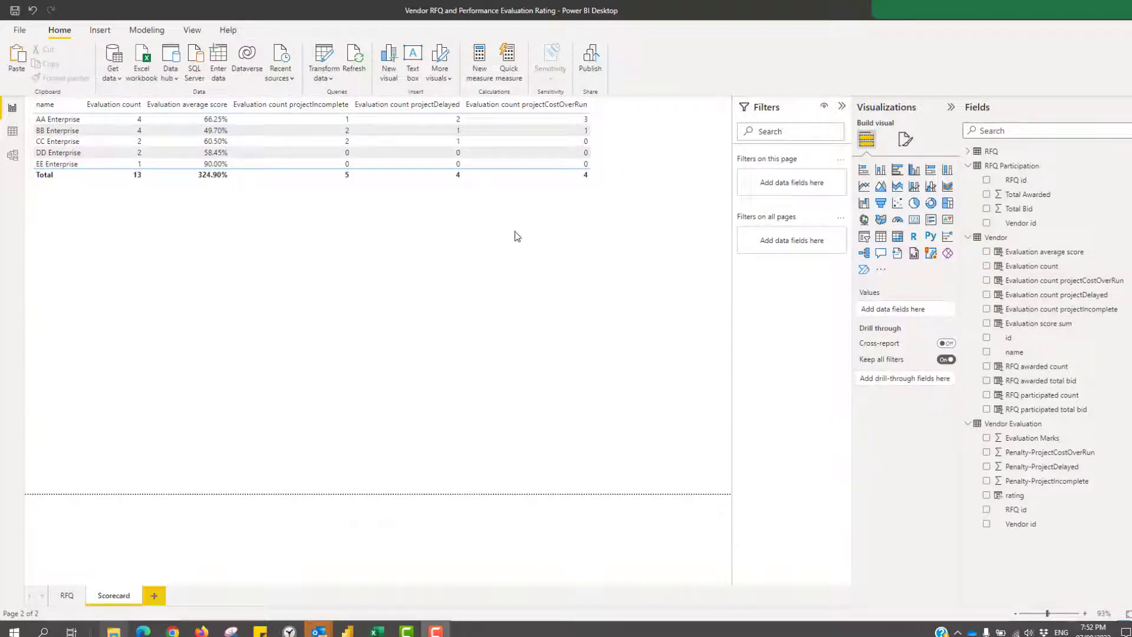
- Duplicate the evaluation table and place the copy below the original
{"action": "left_click", "coordinate": [617, 190]}
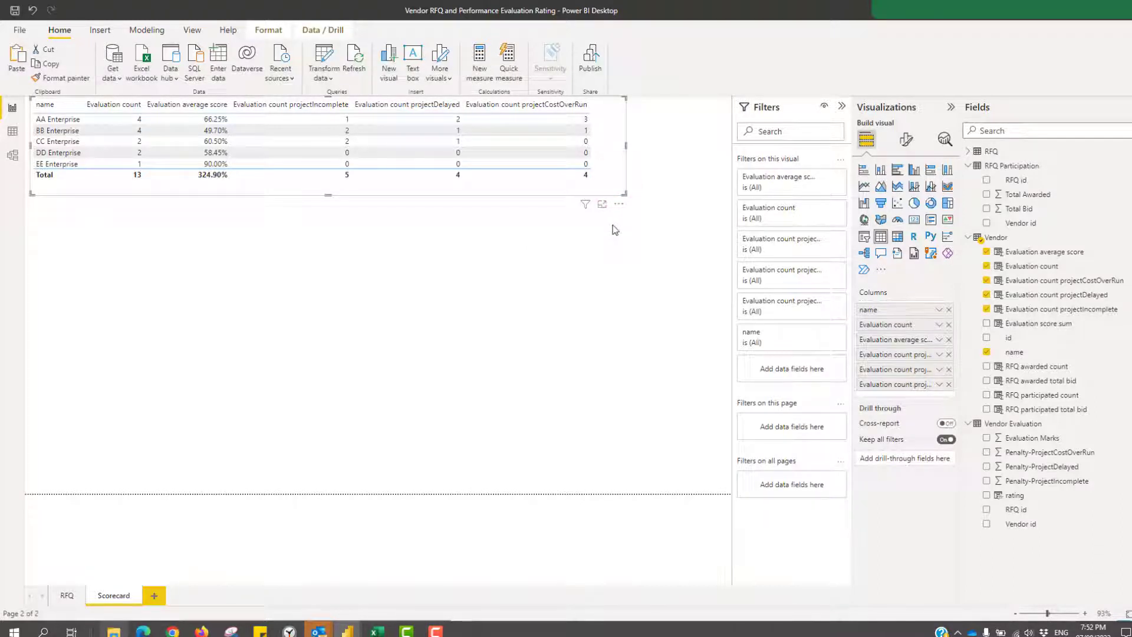
{"action": "key", "text": "ctrl+v"}
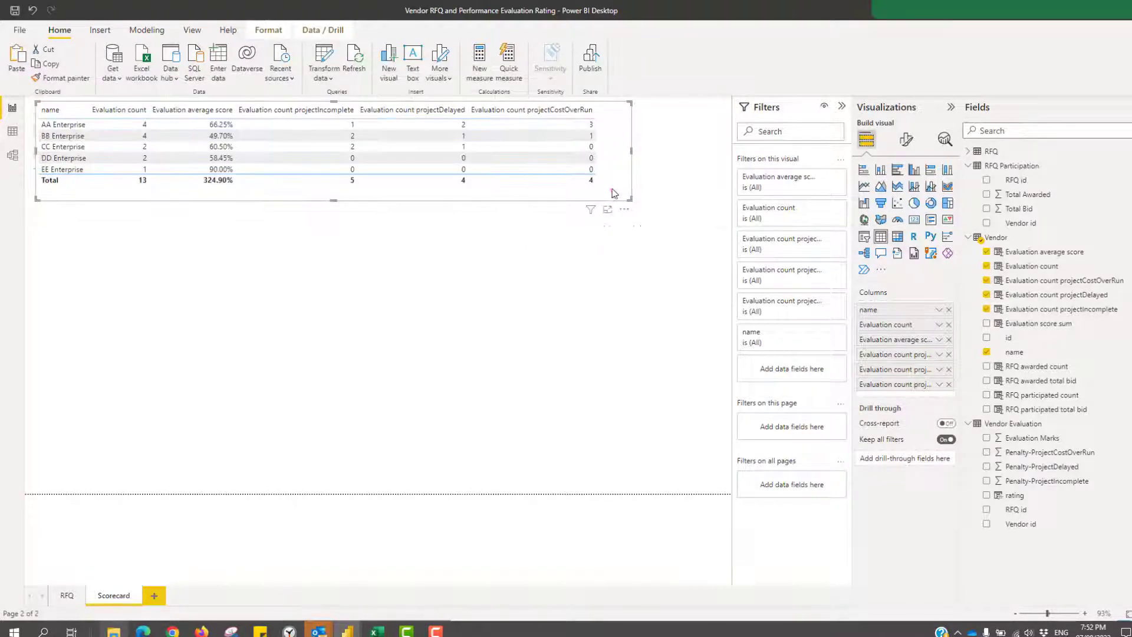
{"action": "left_click_drag", "start_coordinate": [612, 188], "coordinate": [607, 374]}
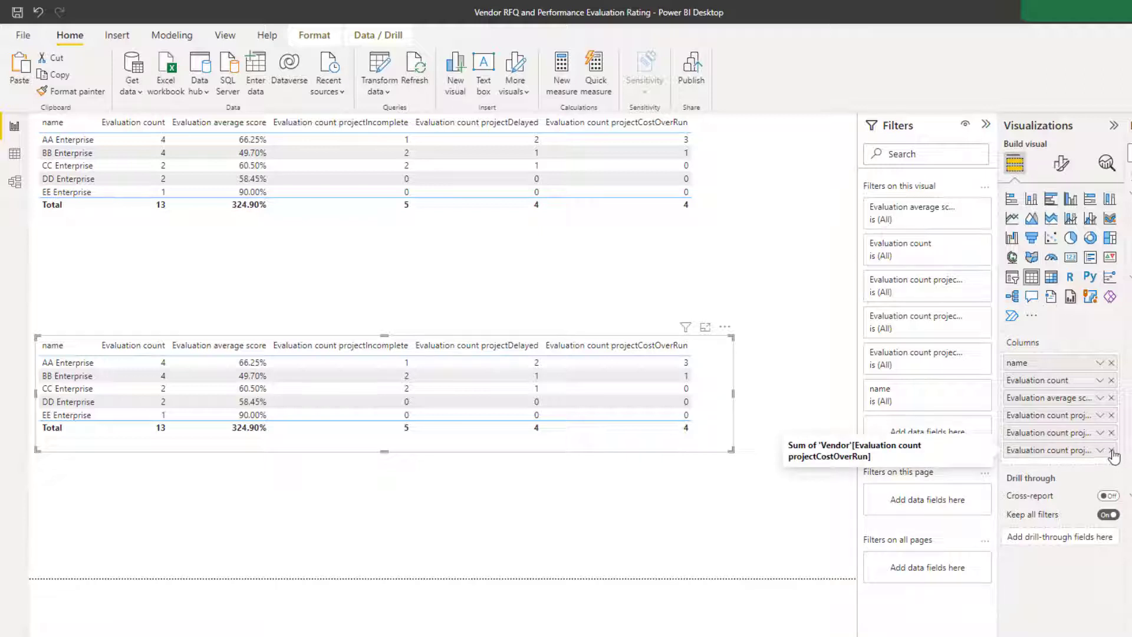
- Reduce the copied evaluation table to name and Evaluation average score, and narrow it around these columns
{"action": "left_click", "coordinate": [1111, 451]}
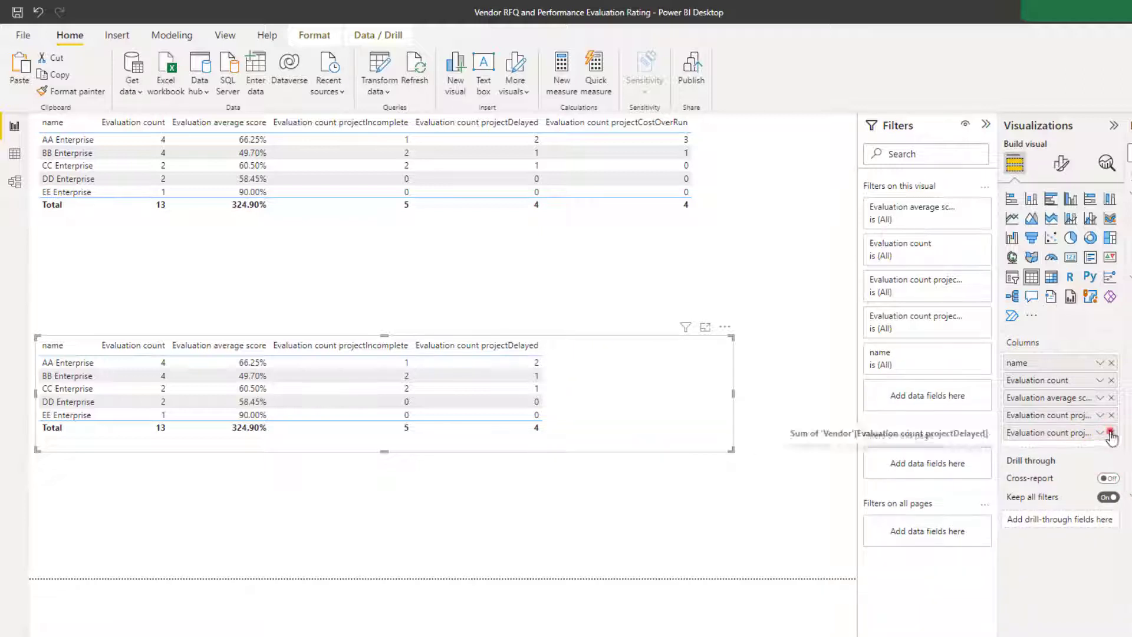
{"action": "left_click", "coordinate": [1112, 434]}
{"action": "left_click", "coordinate": [1111, 415]}
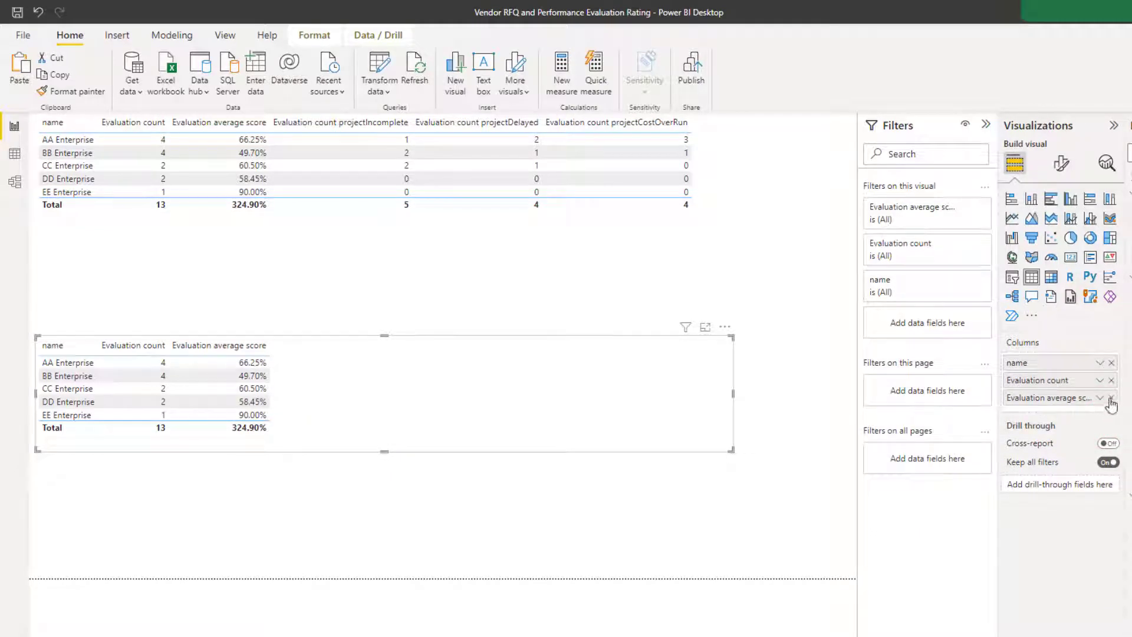
{"action": "left_click", "coordinate": [1112, 380]}
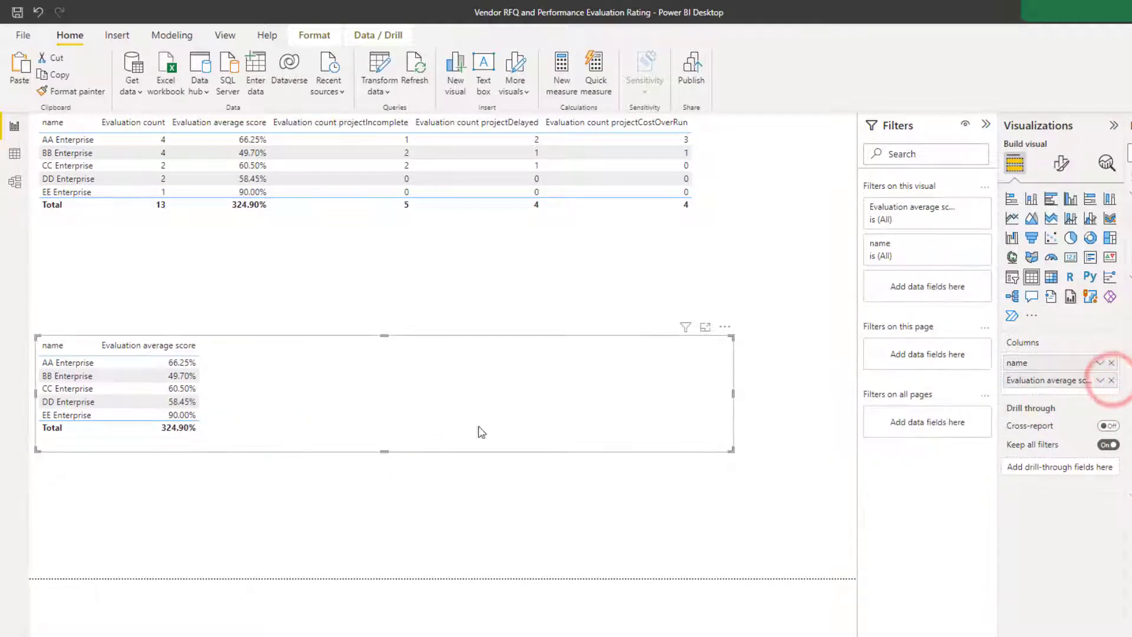
{"action": "left_click_drag", "start_coordinate": [733, 392], "coordinate": [301, 407]}
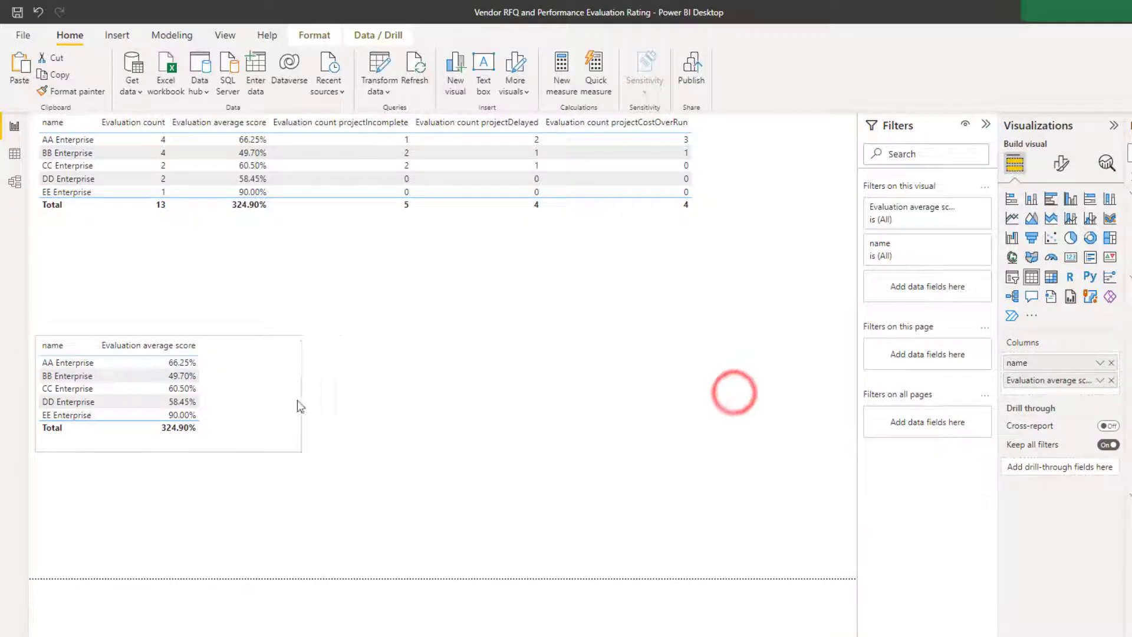
{"action": "left_click", "coordinate": [283, 387]}
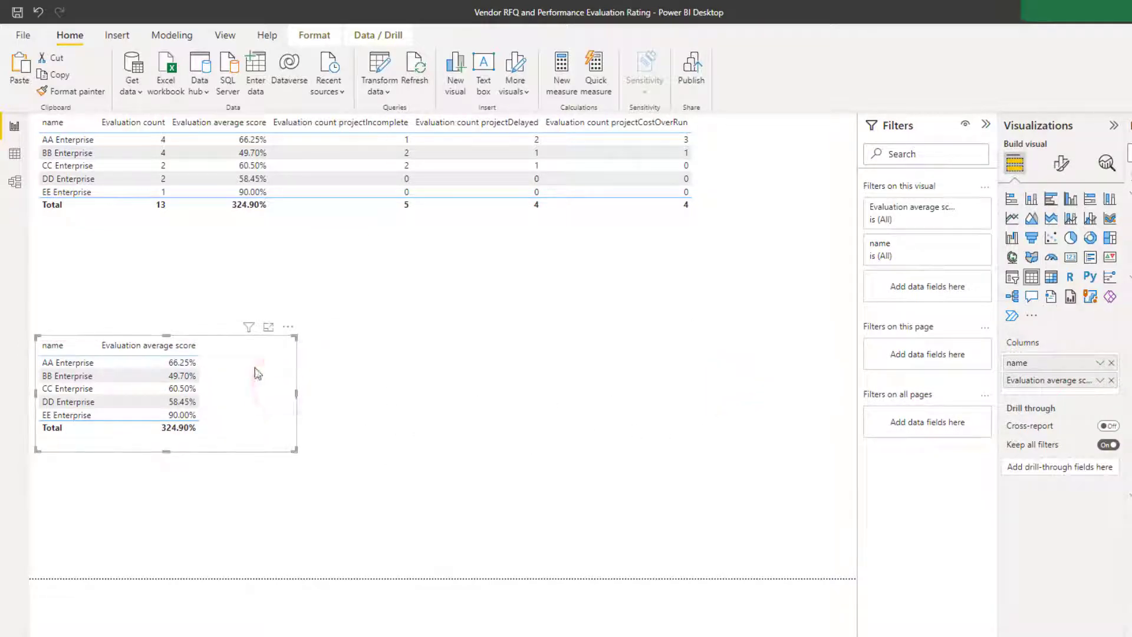
- Convert the copied table into a clustered column chart of Evaluation average score by name, and enlarge it in width and height
{"action": "left_click", "coordinate": [1070, 198]}
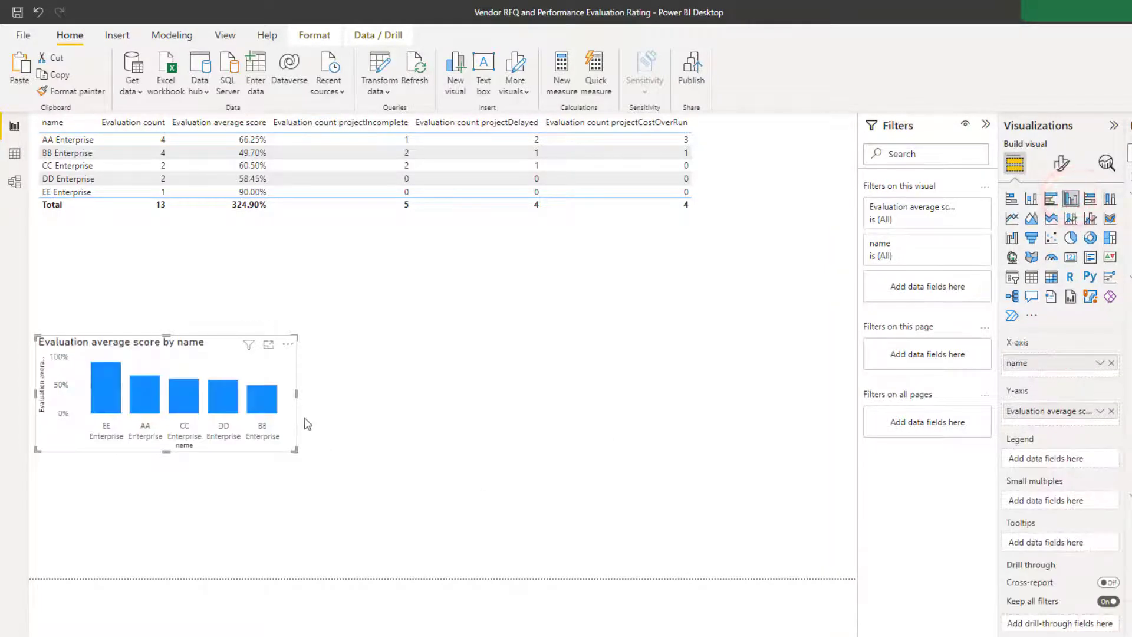
{"action": "left_click_drag", "start_coordinate": [296, 393], "coordinate": [531, 393]}
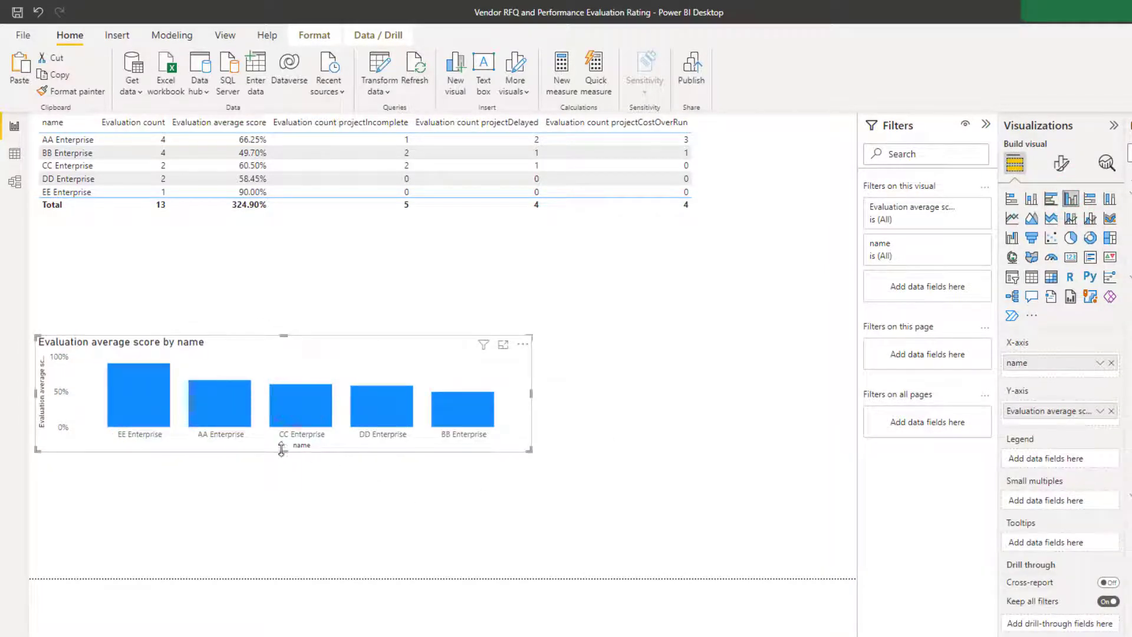
{"action": "left_click_drag", "start_coordinate": [282, 449], "coordinate": [283, 523]}
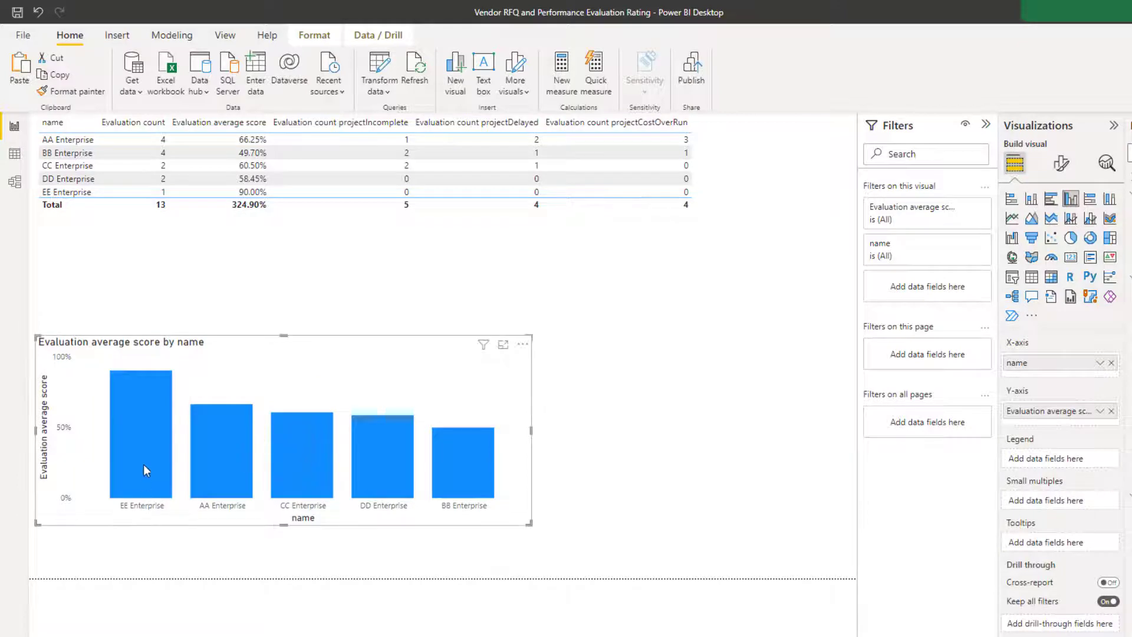